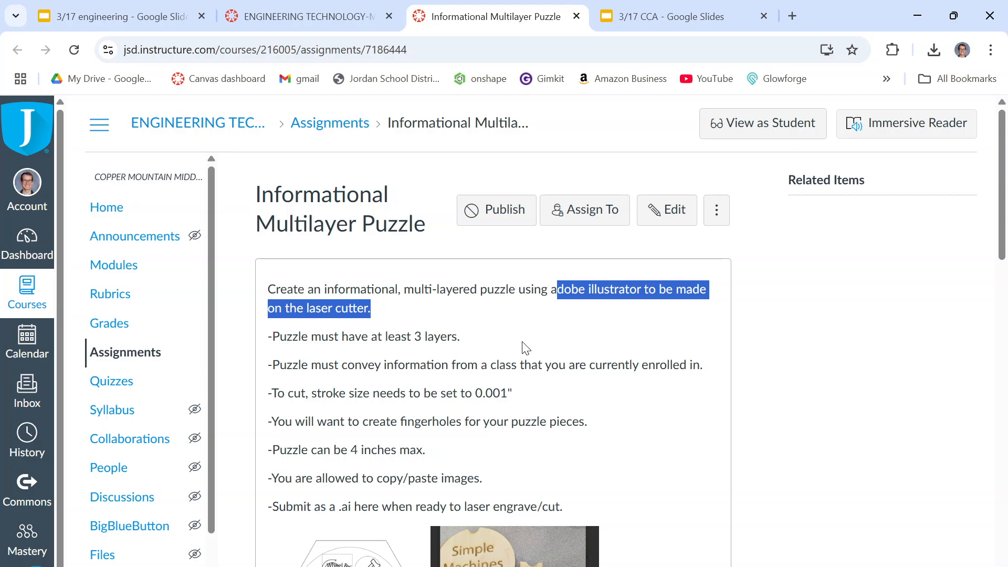
# Review the Informational Multilayer Puzzle assignment's requirements on layers, class content and maximum size, along with its Simple Machines example images.
pyautogui.scroll(-1, 534, 360)
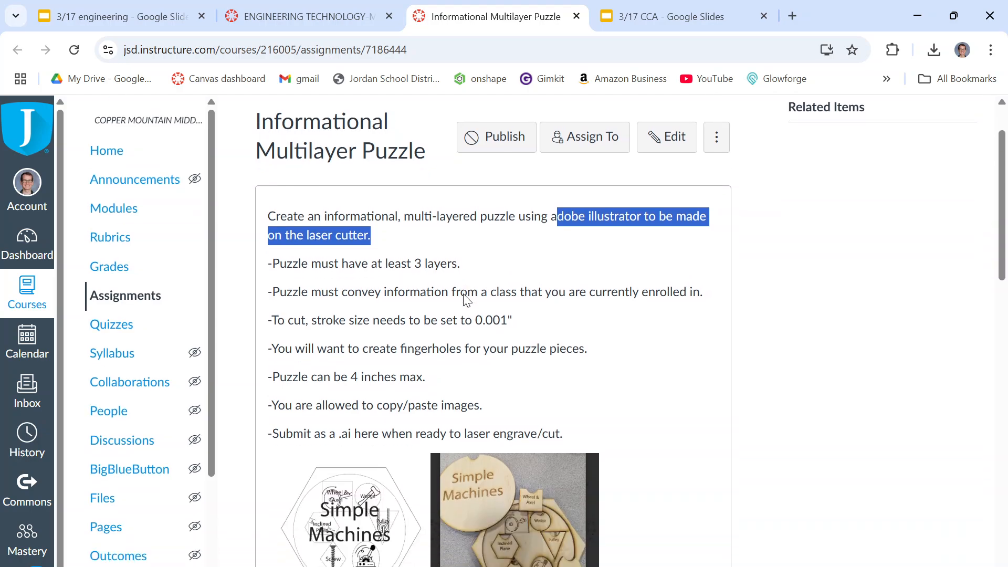
pyautogui.moveTo(328, 257); pyautogui.dragTo(482, 271)
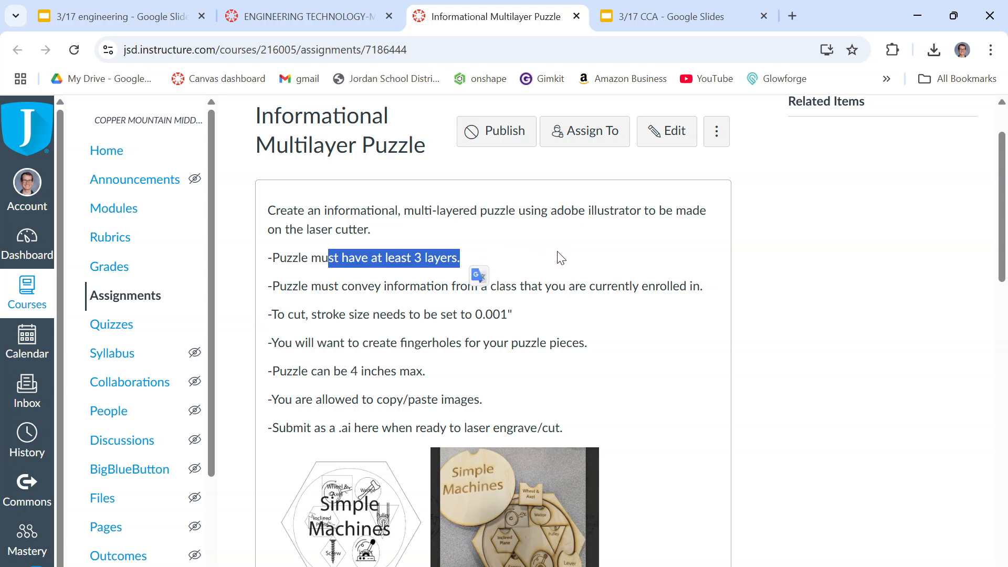
pyautogui.moveTo(299, 288); pyautogui.dragTo(712, 292)
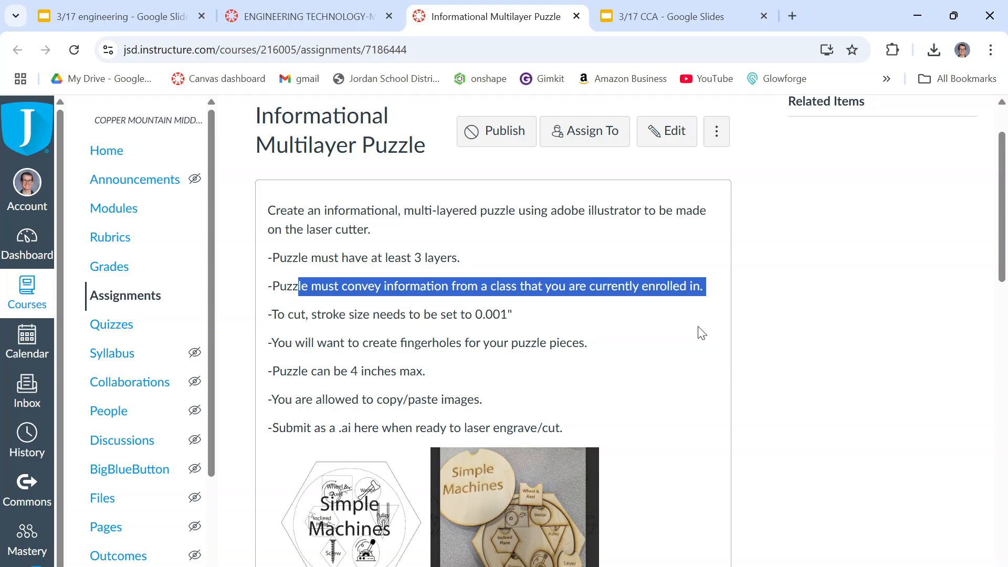
pyautogui.click(383, 289)
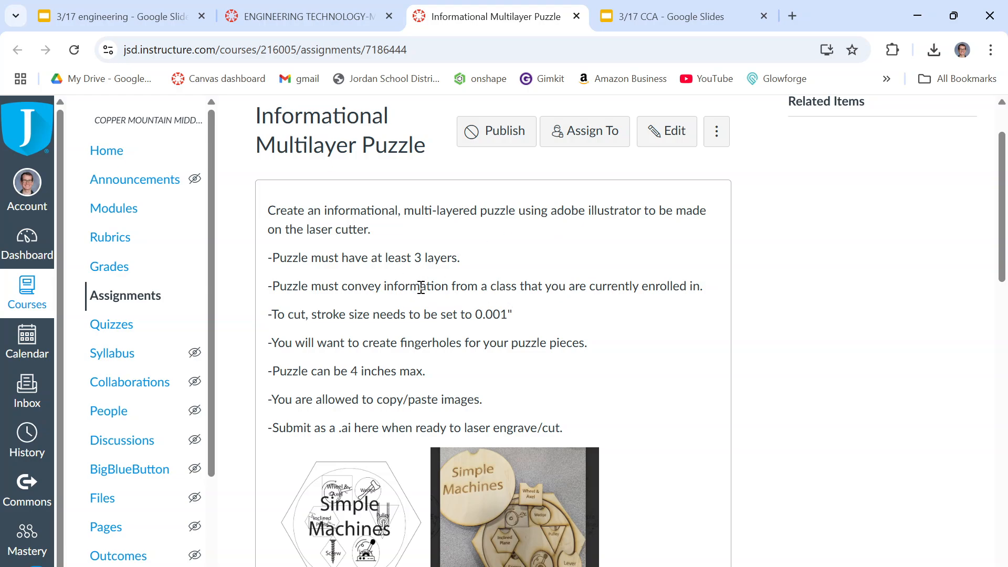
pyautogui.moveTo(405, 286); pyautogui.dragTo(712, 288)
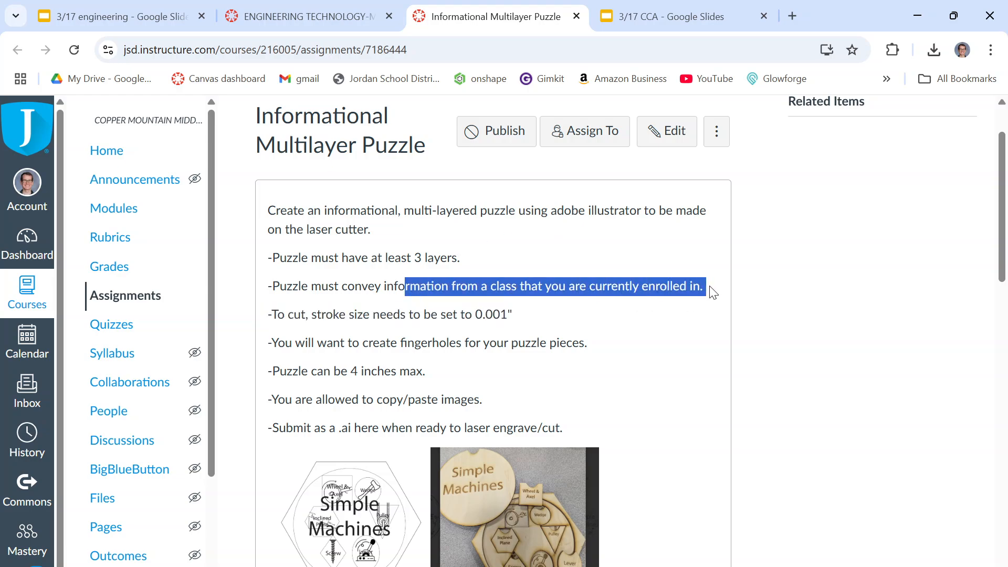
pyautogui.scroll(-3, 658, 322)
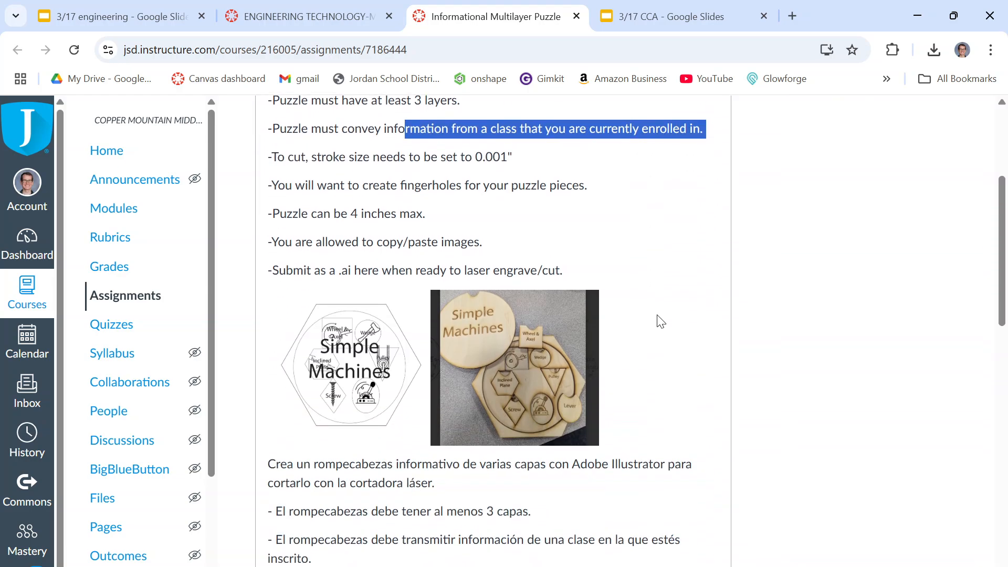
pyautogui.click(699, 344)
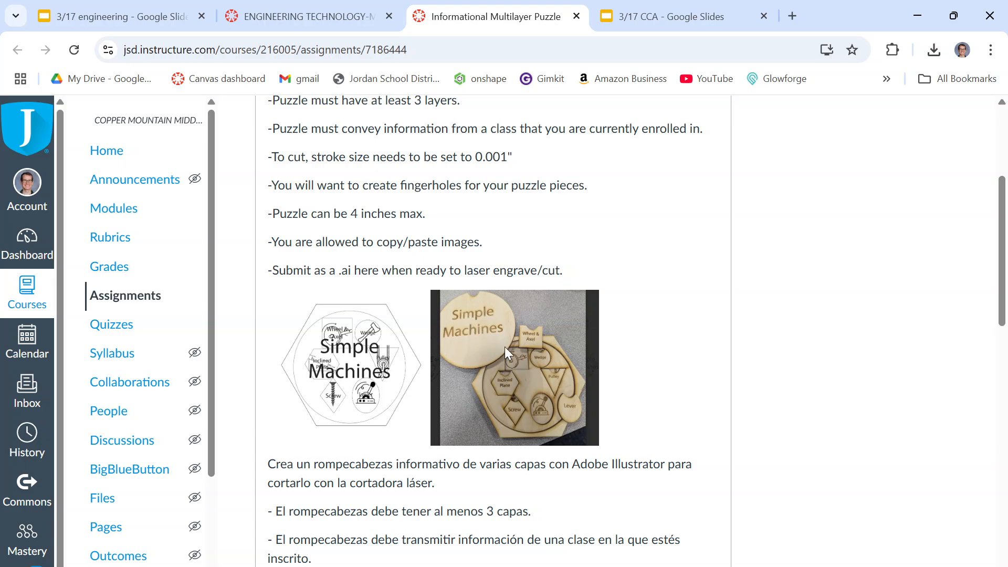
pyautogui.scroll(-1, 465, 332)
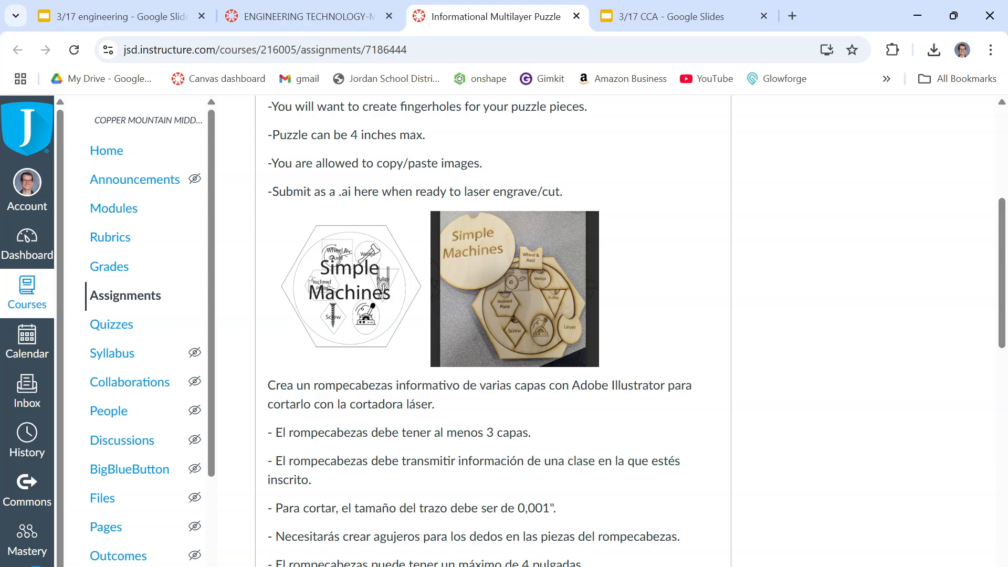
pyautogui.click(644, 566)
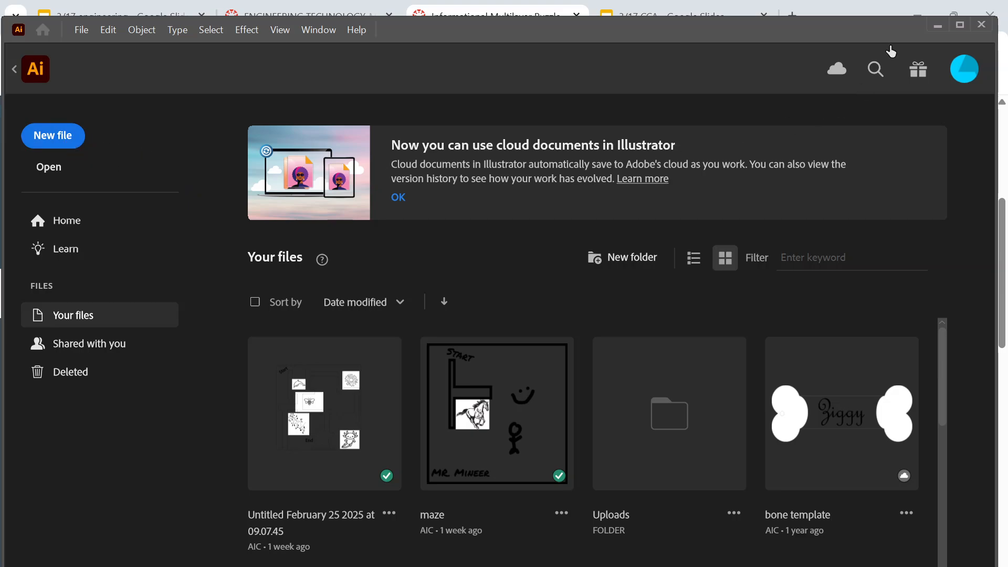
pyautogui.click(939, 26)
pyautogui.scroll(3, 670, 270)
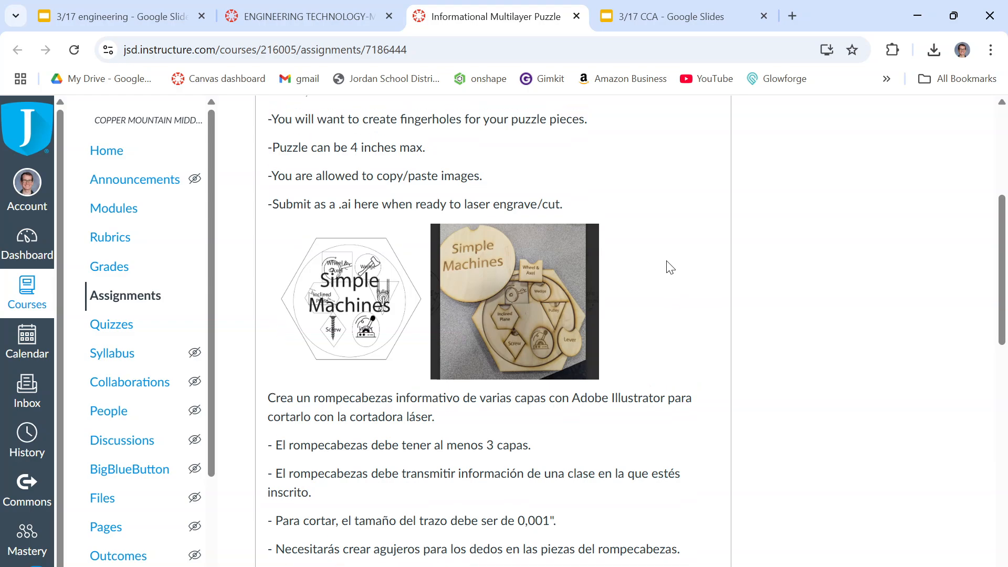
pyautogui.moveTo(273, 214); pyautogui.dragTo(443, 220)
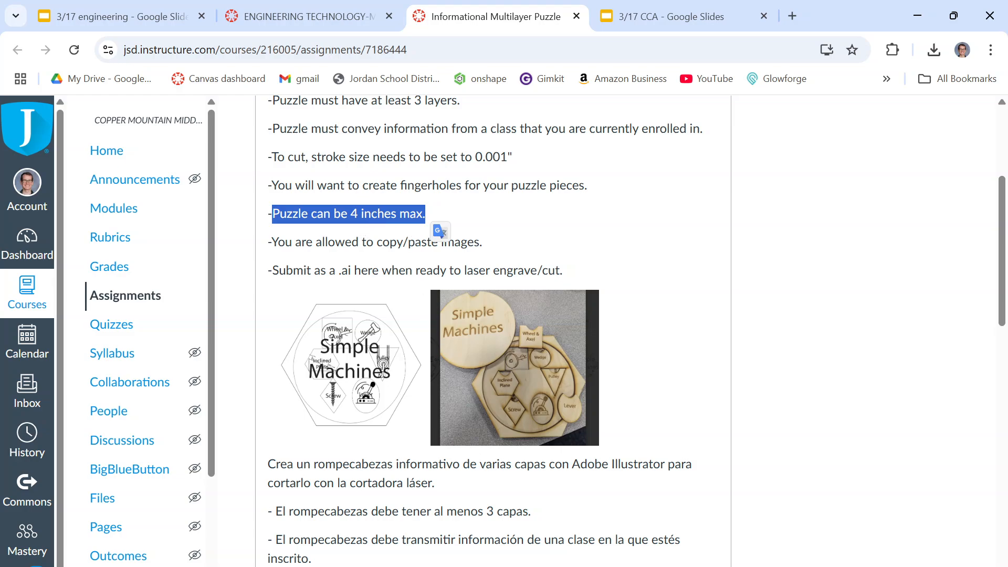
# Switch to Illustrator and start a new document with its units set to Inches.
pyautogui.hotkey('alt', 'Tab')
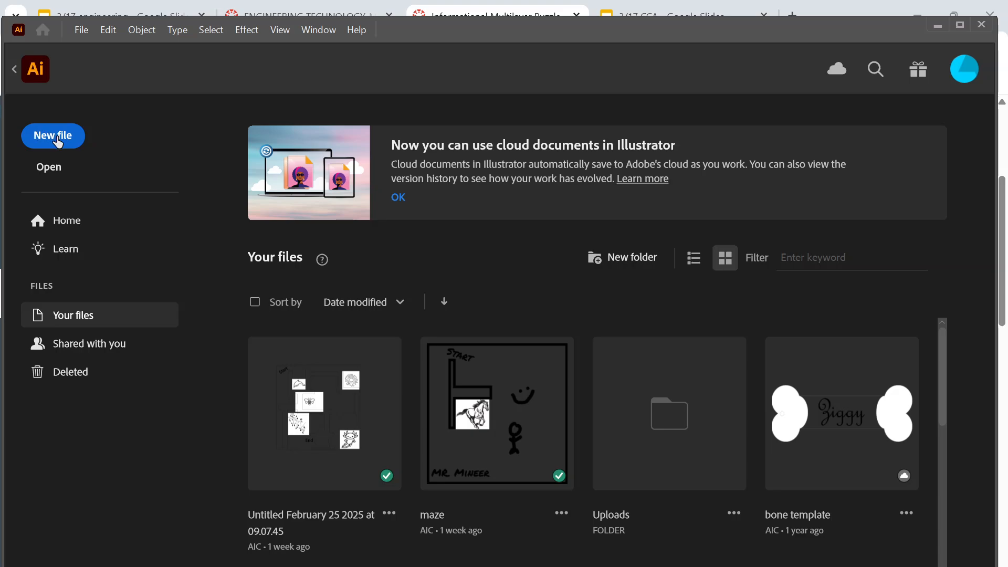
pyautogui.click(53, 136)
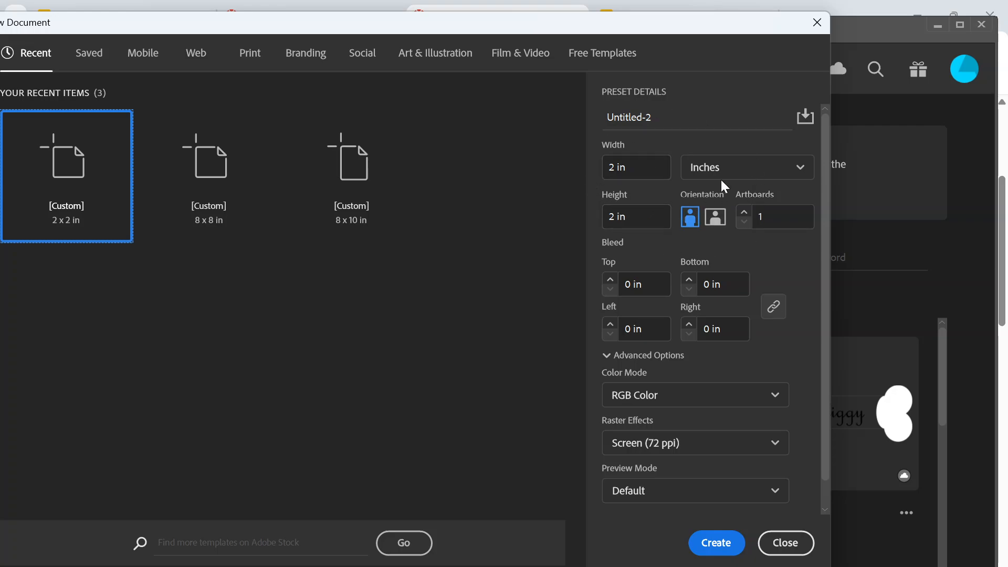
pyautogui.click(751, 167)
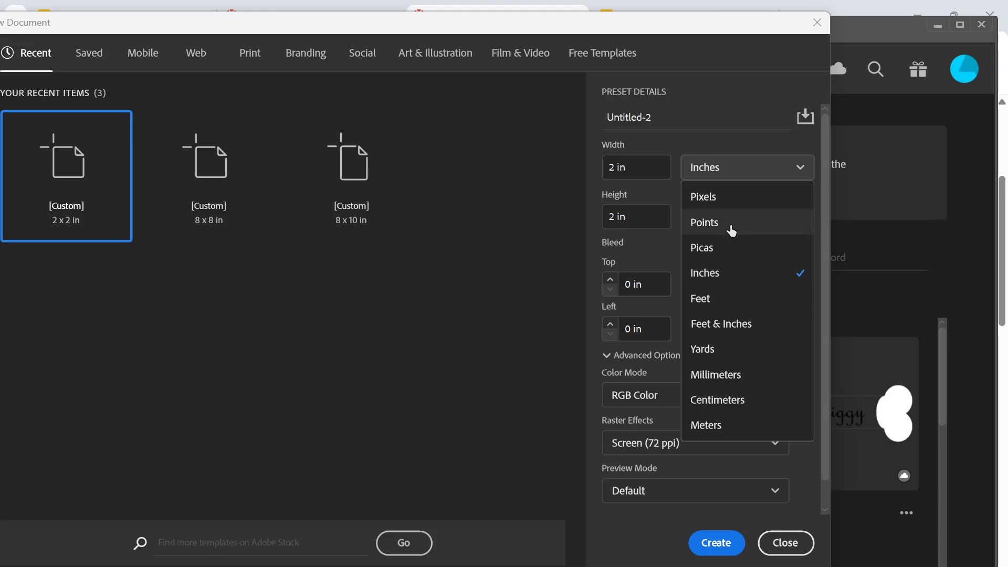
pyautogui.click(732, 225)
pyautogui.click(726, 172)
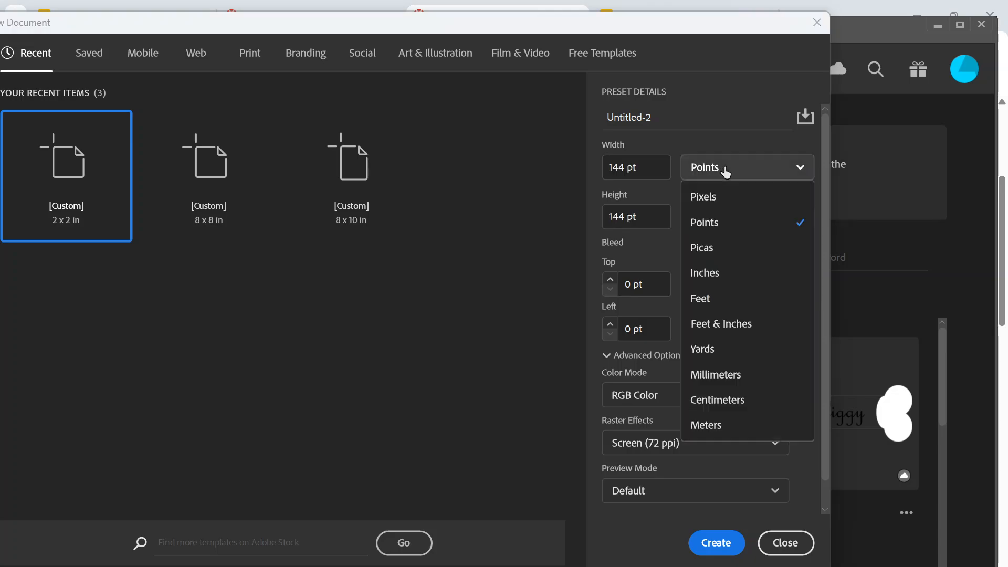
pyautogui.click(713, 272)
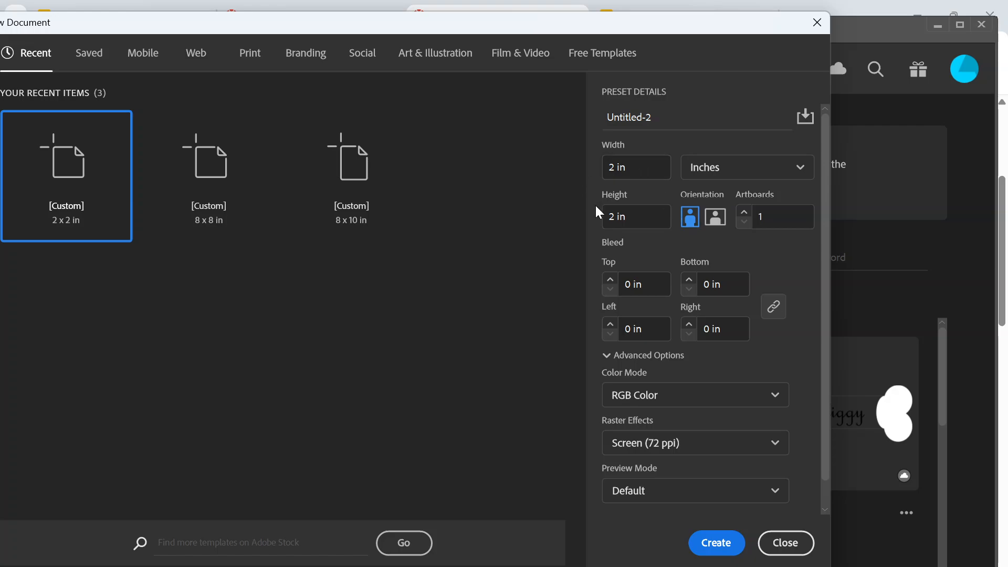
# Set the new document's width and height to 5 in each and create it.
pyautogui.click(654, 168)
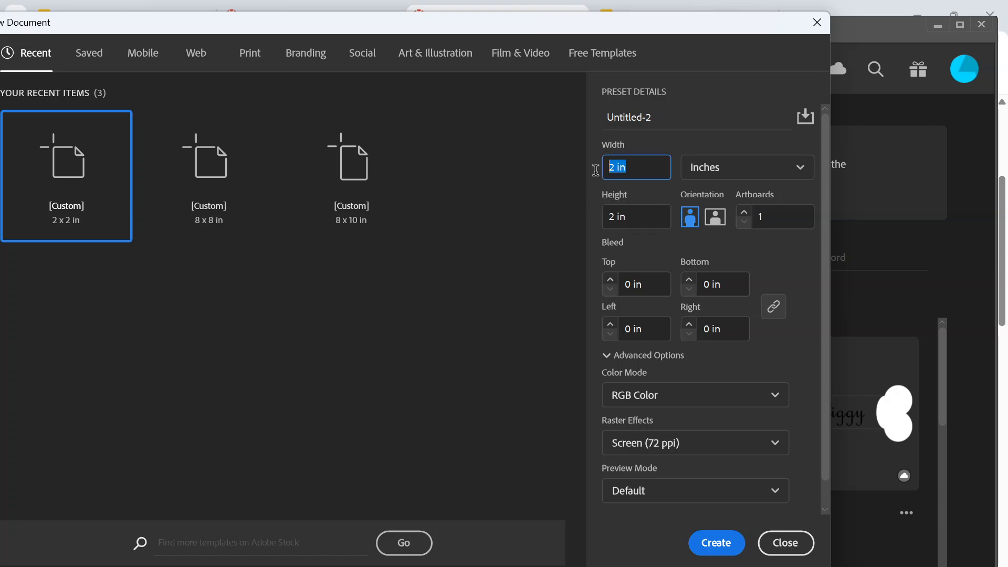
pyautogui.write('5')
pyautogui.click(641, 210)
pyautogui.write('5')
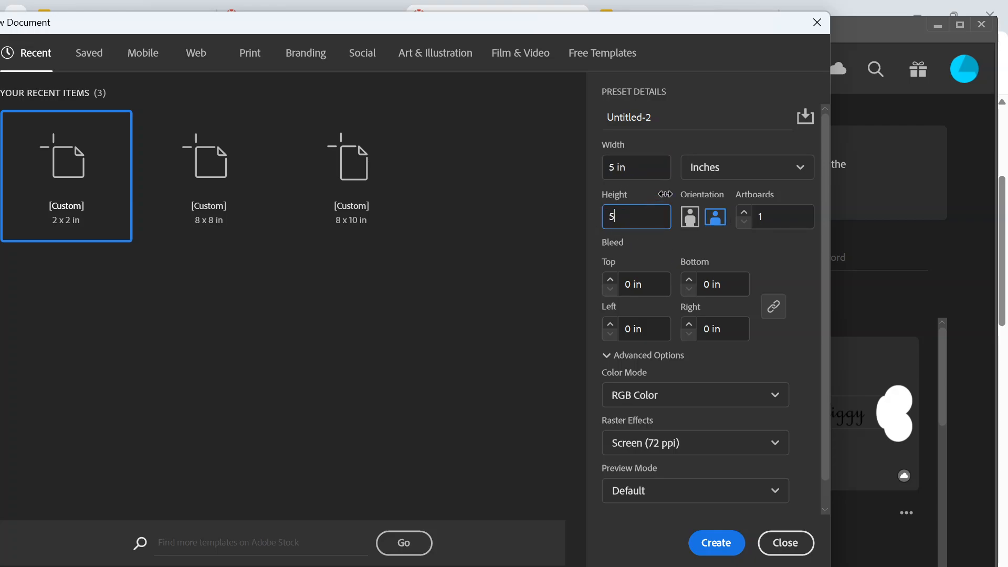
pyautogui.moveTo(691, 22); pyautogui.dragTo(723, 29)
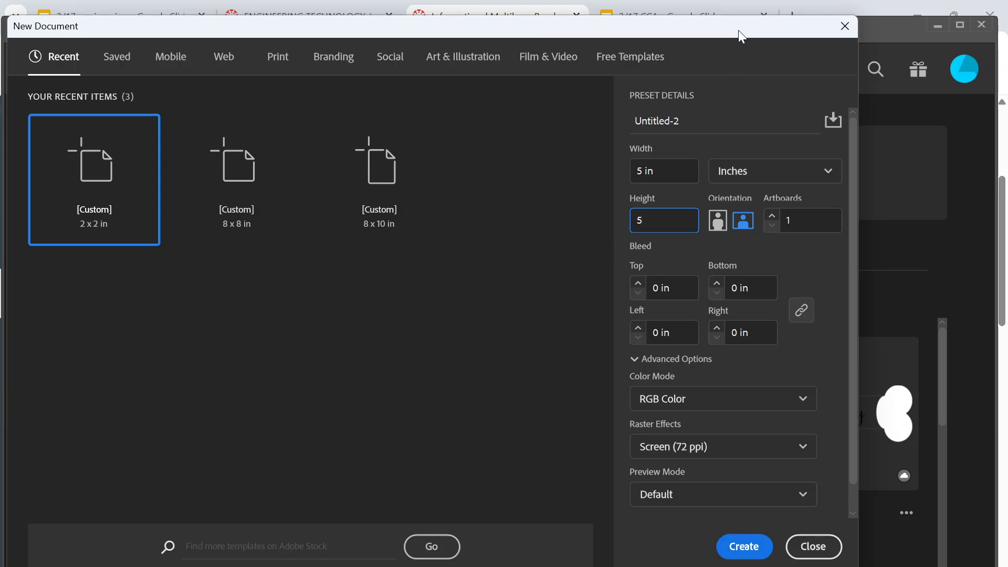
pyautogui.moveTo(738, 30)
pyautogui.mouseDown()
pyautogui.moveTo(748, 70)
pyautogui.moveTo(743, 17)
pyautogui.mouseUp()
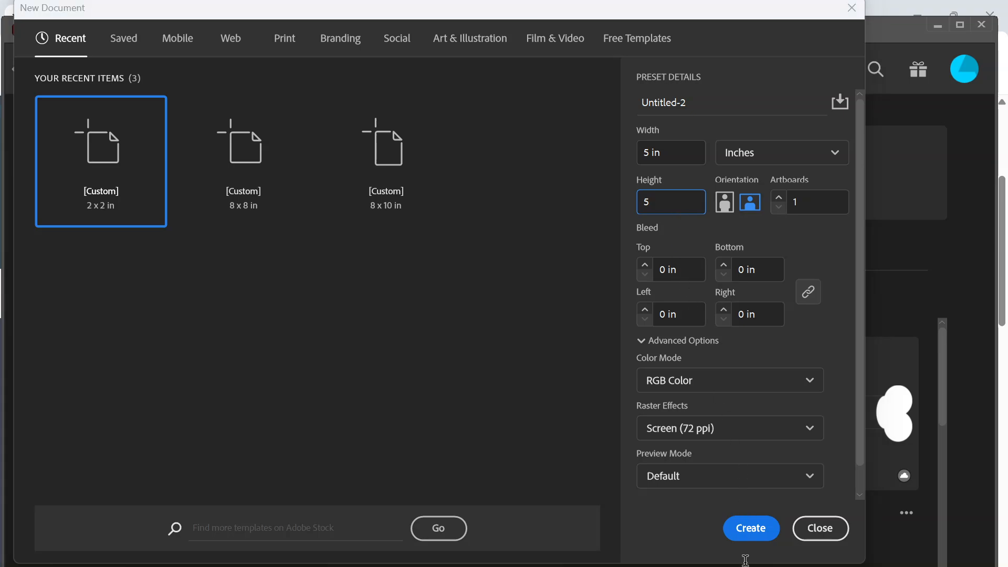
pyautogui.click(749, 531)
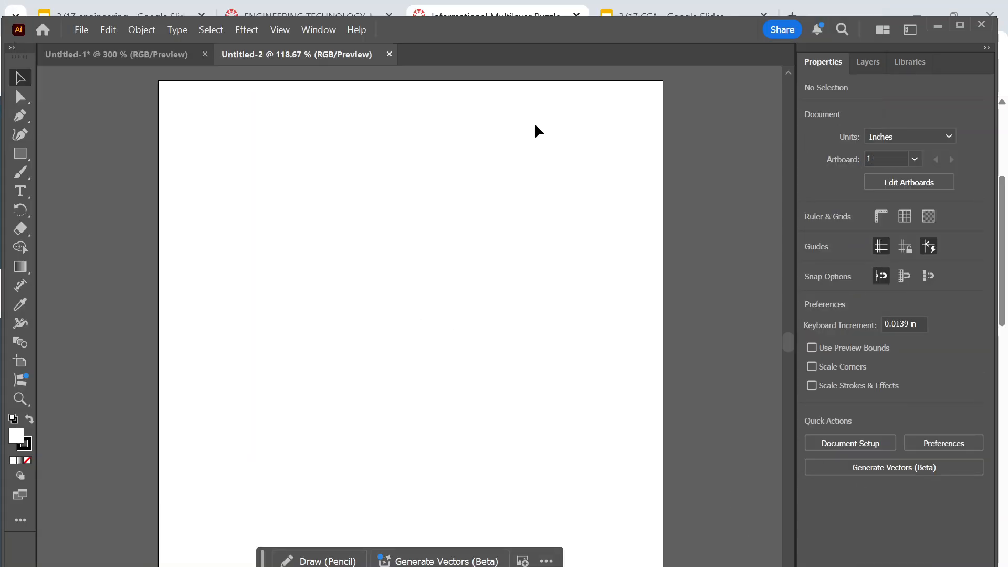
pyautogui.moveTo(557, 29); pyautogui.dragTo(512, 120)
pyautogui.click(953, 118)
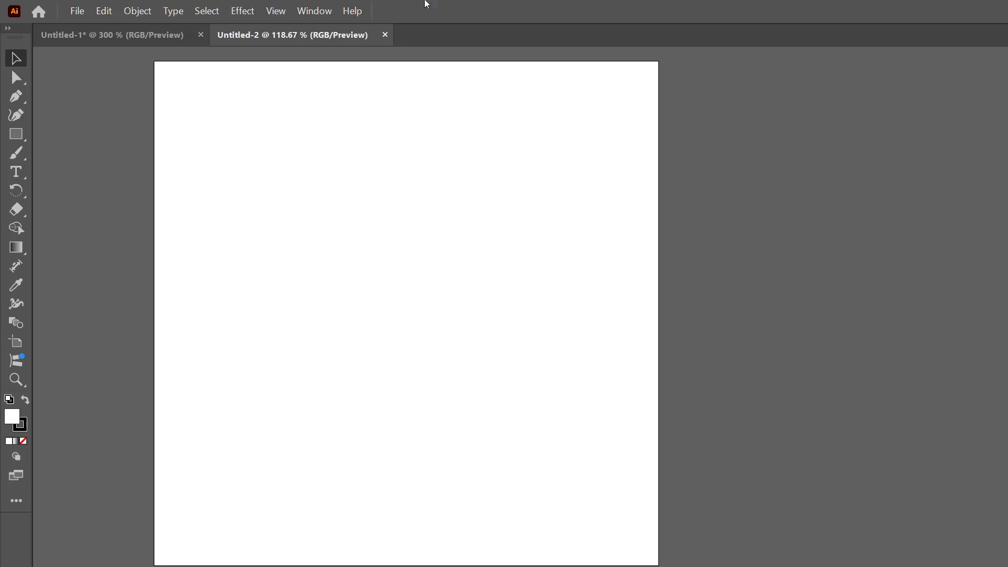
pyautogui.moveTo(621, 22); pyautogui.dragTo(601, 19)
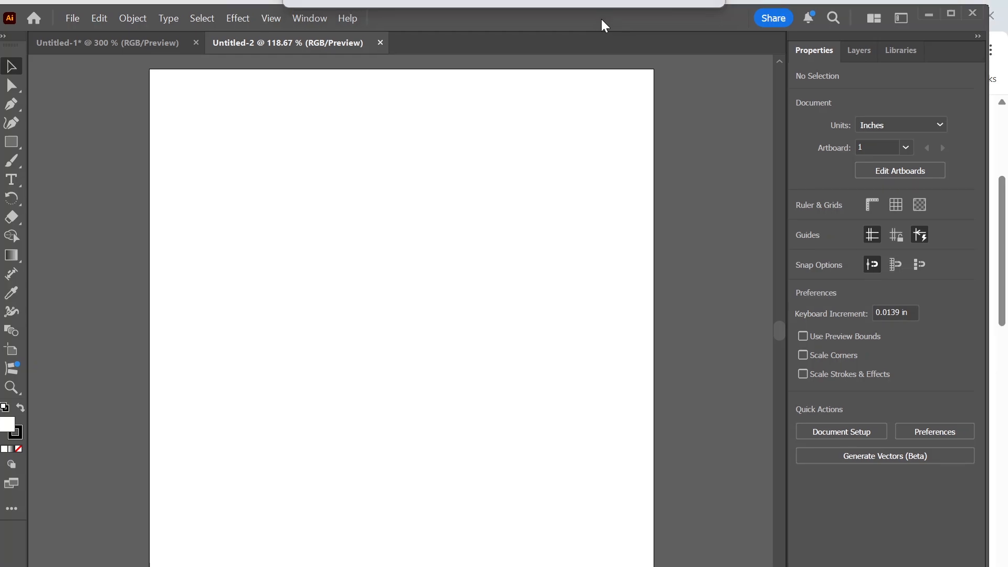
# Draw a square about 3.16 in wide near the middle of the artboard with the Rectangle tool.
pyautogui.scroll(-1, 387, 352)
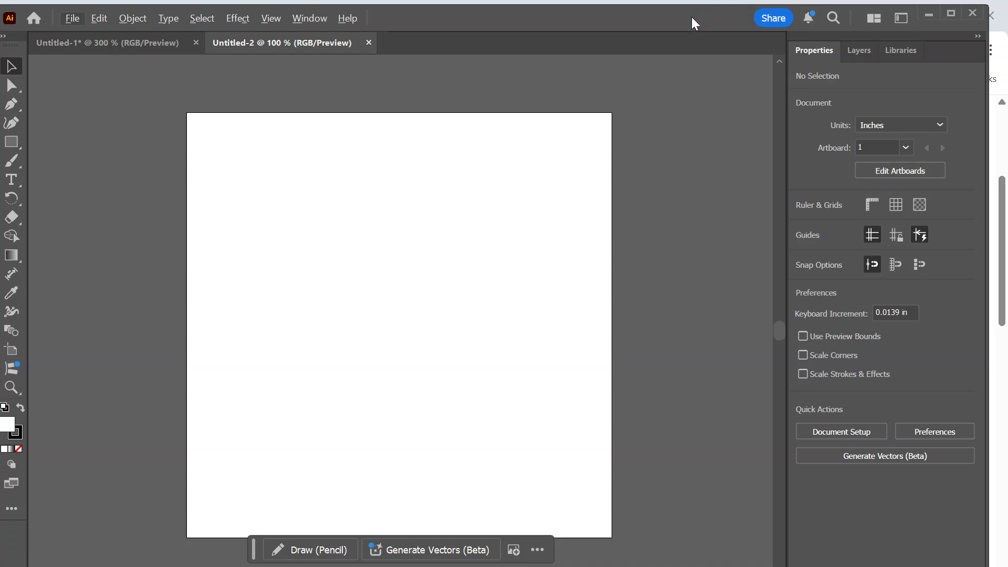
pyautogui.moveTo(694, 27); pyautogui.dragTo(705, 27)
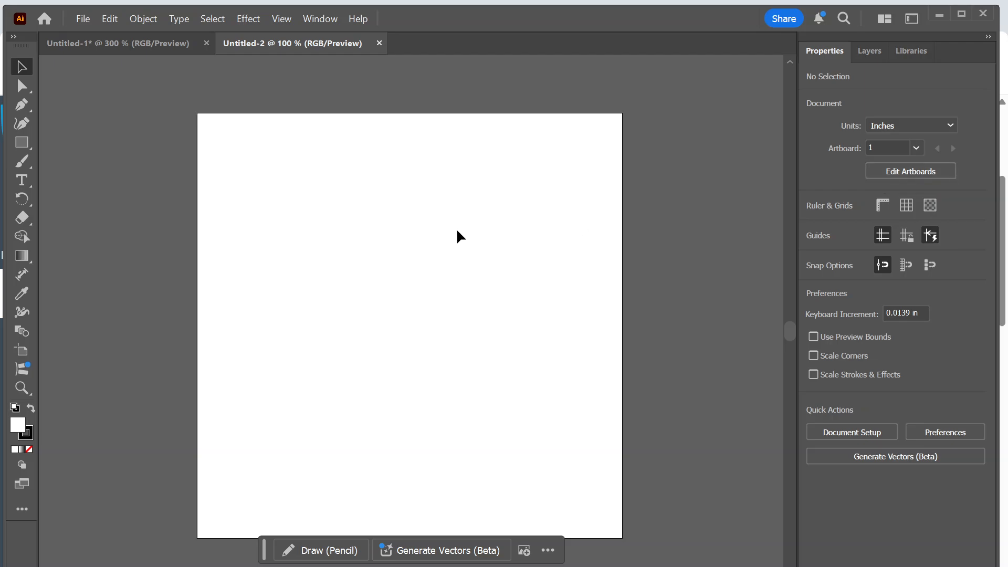
pyautogui.click(16, 147)
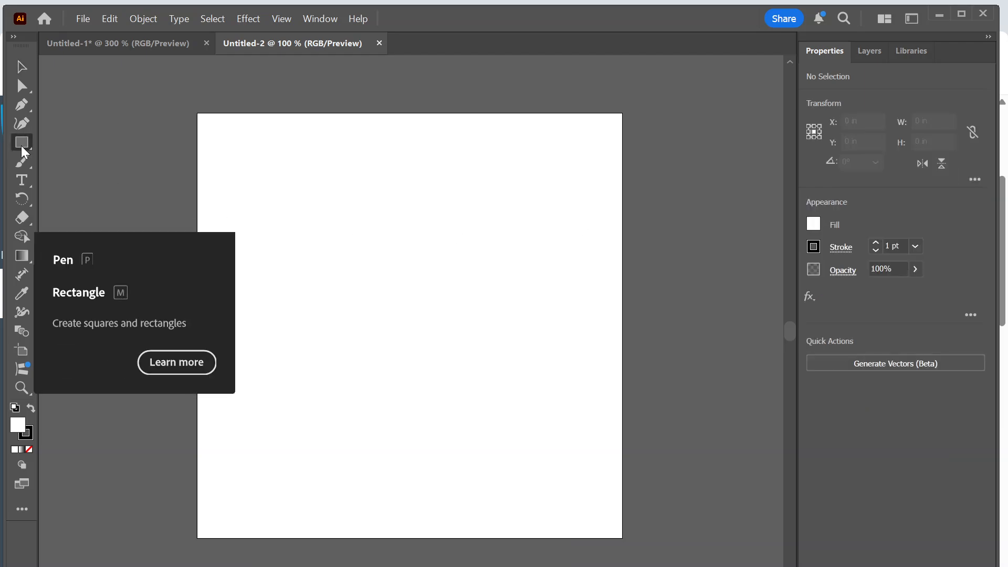
pyautogui.moveTo(291, 186); pyautogui.dragTo(560, 455)
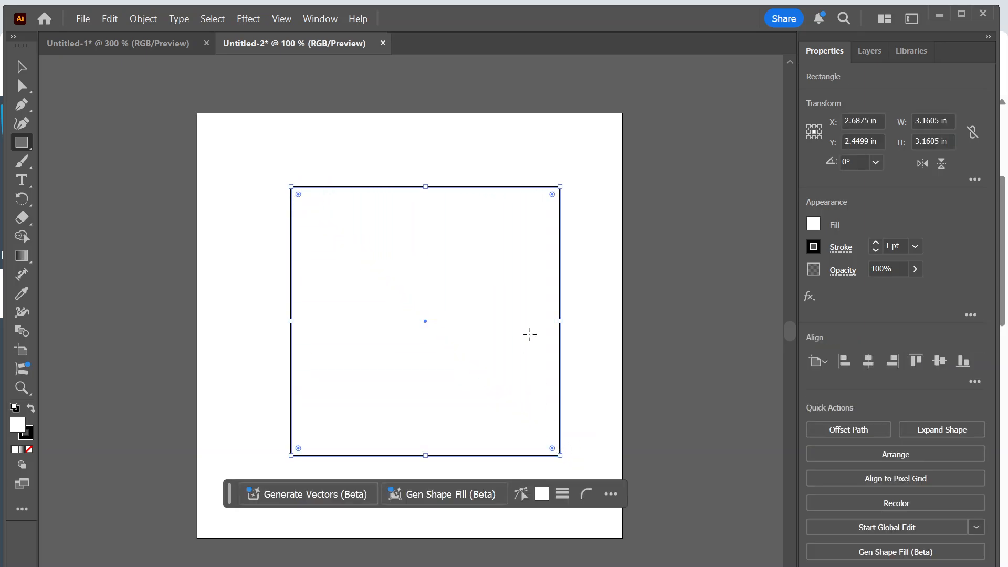
# Try brown and teal swatches as the square's fill, and finish with the fill set to None.
pyautogui.click(815, 224)
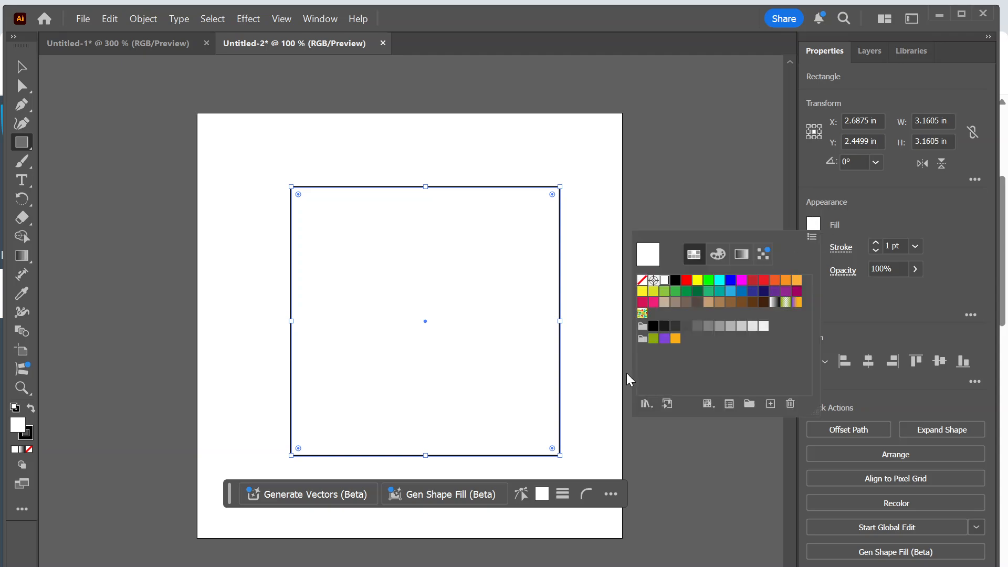
pyautogui.click(720, 281)
pyautogui.click(741, 280)
pyautogui.click(719, 302)
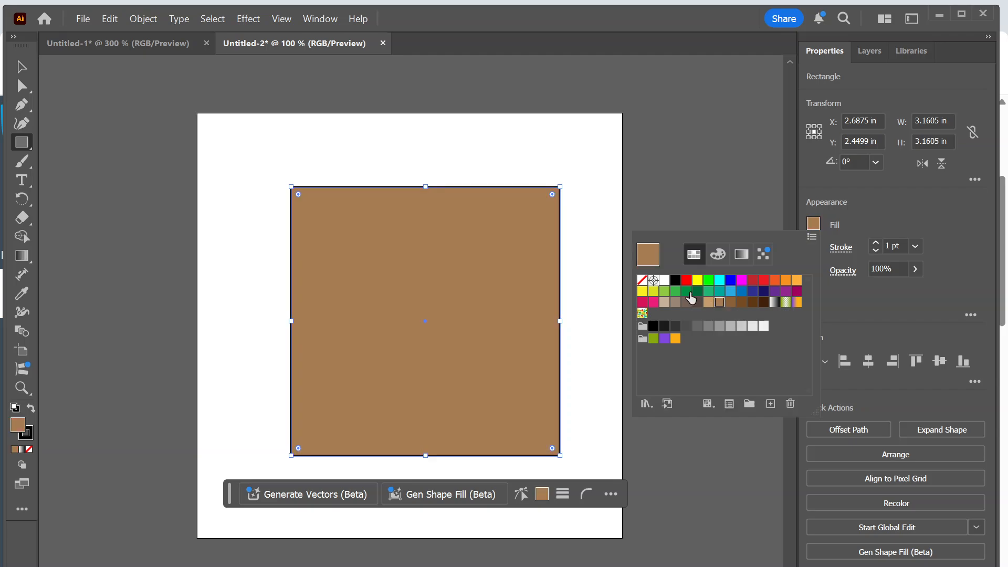
pyautogui.click(687, 291)
pyautogui.click(719, 291)
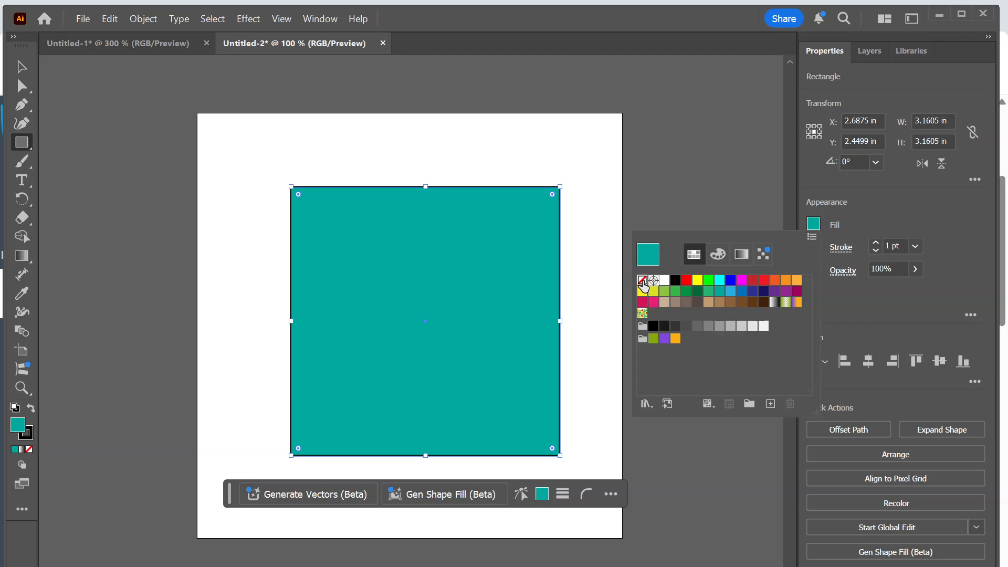
pyautogui.click(642, 281)
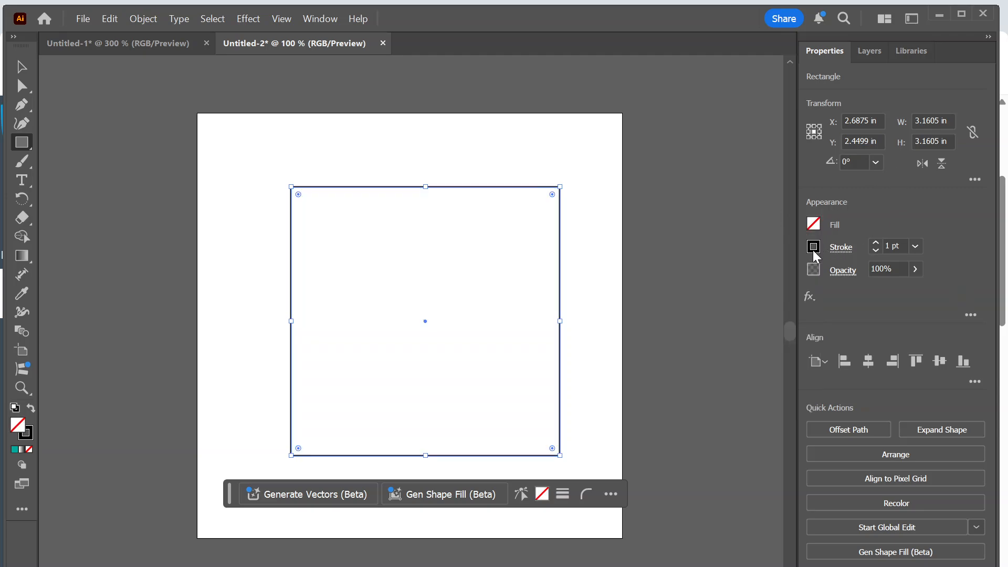
# Try thicker stroke weights up to about 14 pt on the square, and return its stroke to 1 pt.
pyautogui.click(813, 246)
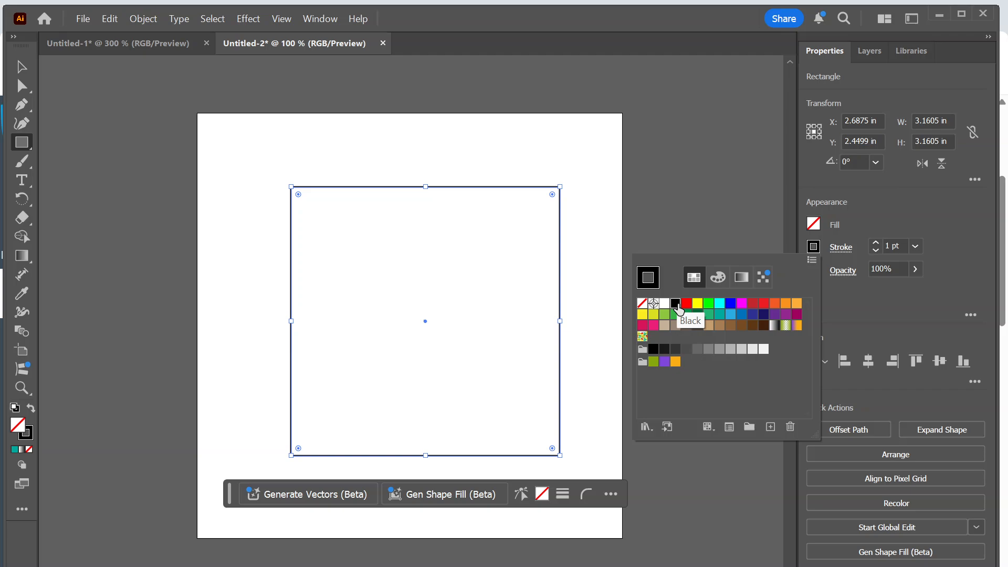
pyautogui.click(876, 244)
pyautogui.click(876, 243)
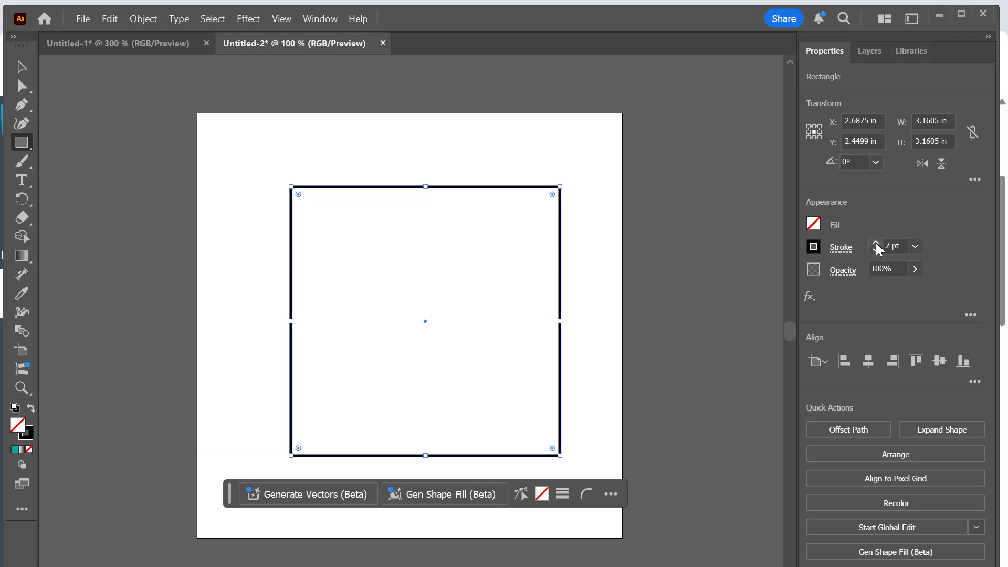
pyautogui.click(876, 244)
pyautogui.click(876, 244)
pyautogui.click(877, 244)
pyautogui.click(876, 243)
pyautogui.click(876, 244)
pyautogui.click(876, 244)
pyautogui.click(876, 243)
pyautogui.click(876, 244)
pyautogui.click(876, 244)
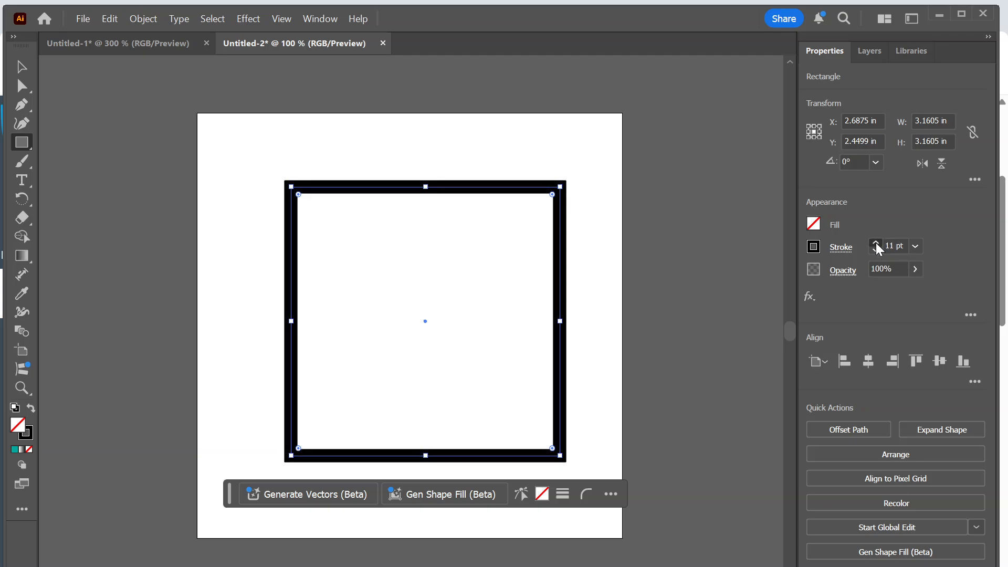
pyautogui.click(877, 243)
pyautogui.click(876, 244)
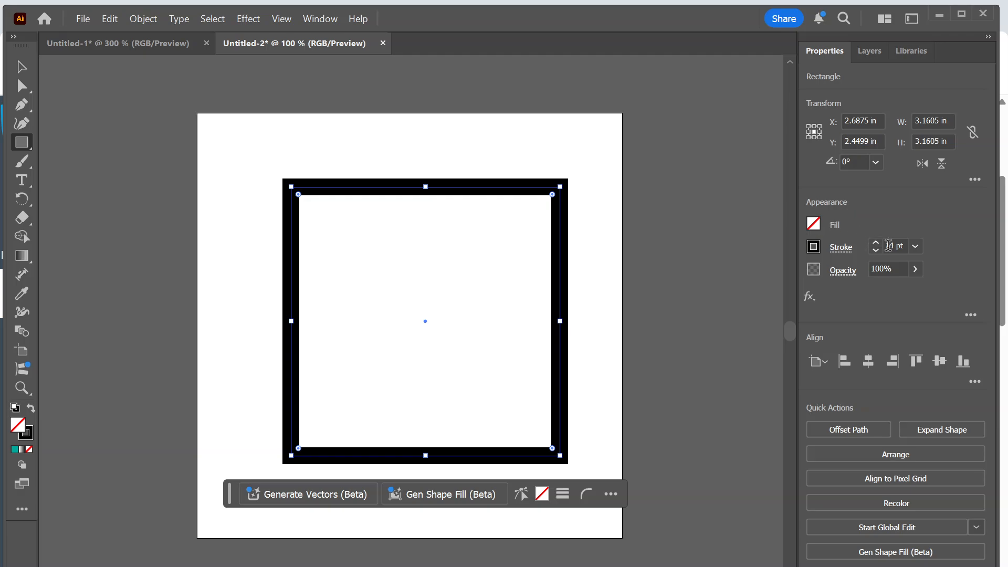
pyautogui.click(876, 251)
pyautogui.click(876, 251)
pyautogui.click(876, 251)
pyautogui.click(876, 251)
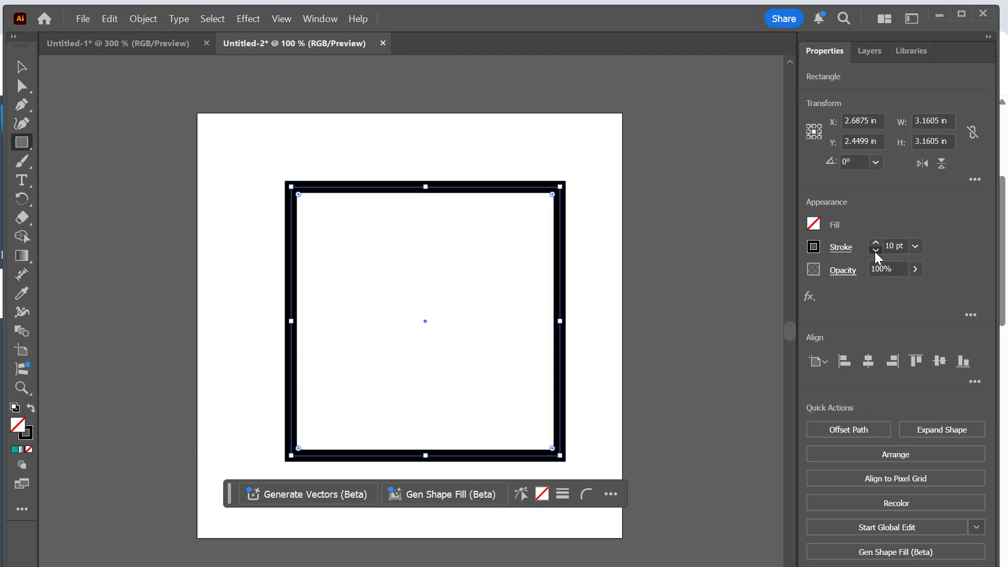
pyautogui.click(876, 251)
pyautogui.click(876, 251)
pyautogui.click(875, 251)
pyautogui.click(875, 251)
pyautogui.click(875, 252)
pyautogui.click(875, 251)
pyautogui.click(875, 252)
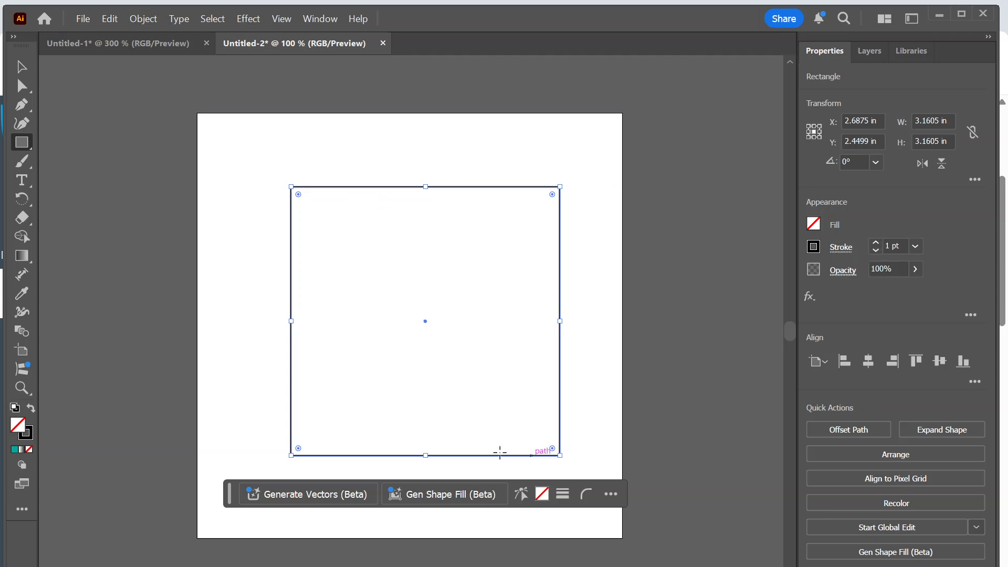
# Set the square's width and height to 4 in each and move it to about X 2.5 in, Y 2.4 in.
pyautogui.click(26, 72)
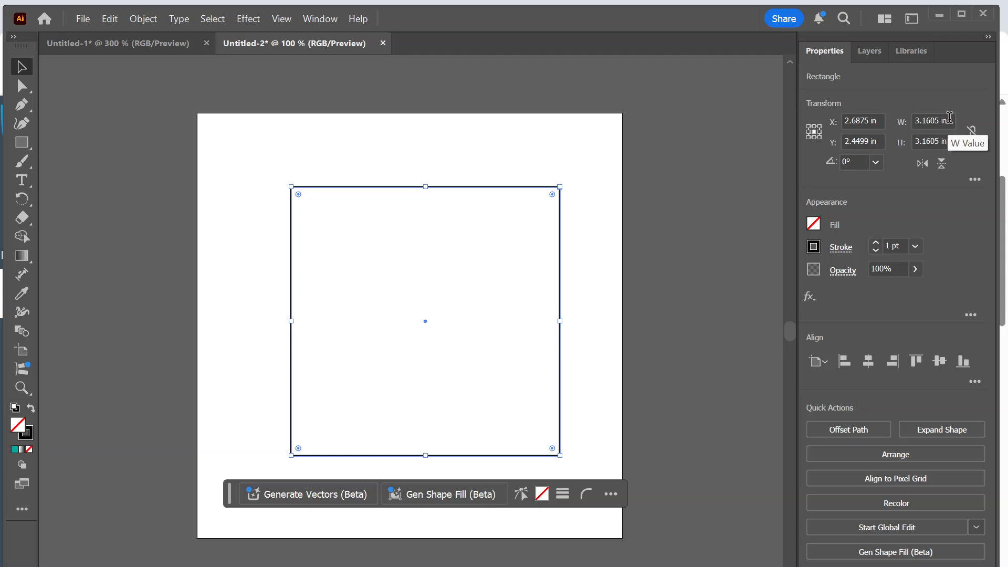
pyautogui.click(945, 121)
pyautogui.write('4')
pyautogui.press('Tab')
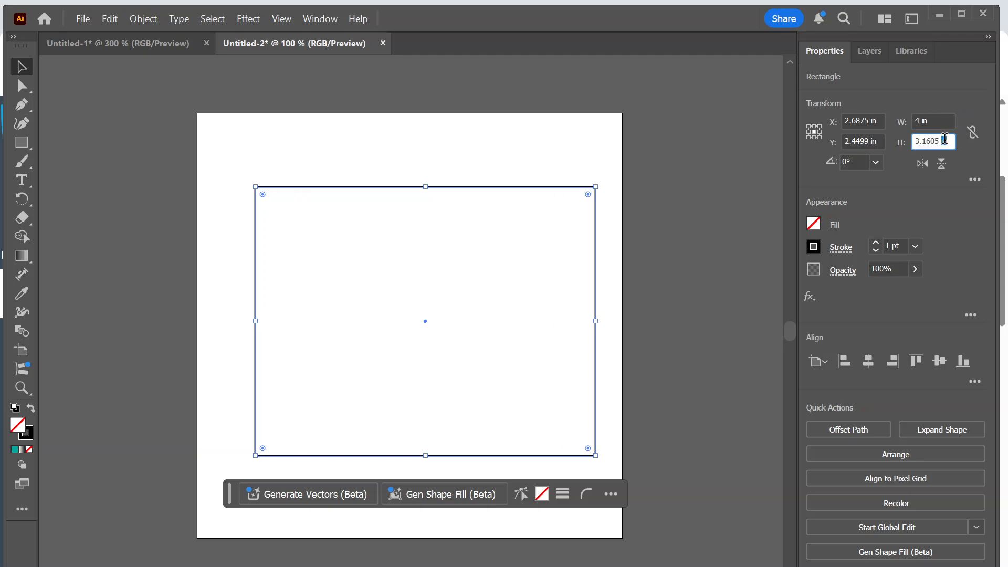
pyautogui.write('4')
pyautogui.press('Return')
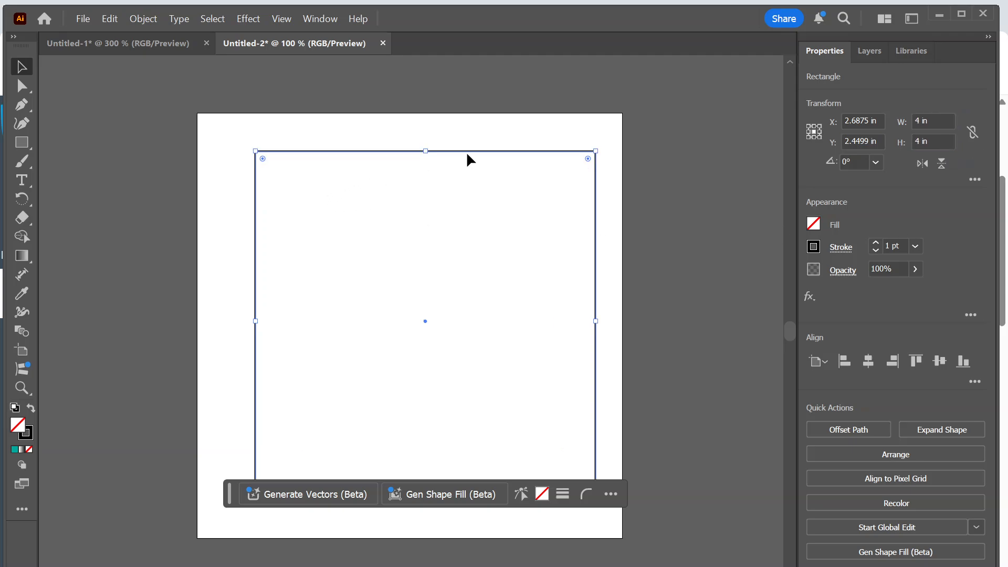
pyautogui.moveTo(468, 156); pyautogui.dragTo(450, 153)
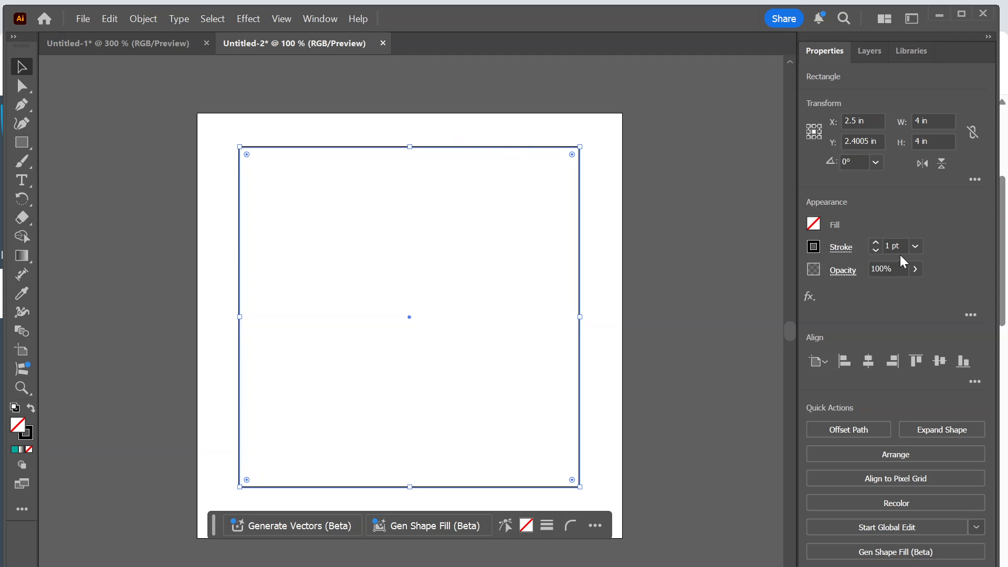
# Set the square's stroke weight to 0.001 pt and deselect the square.
pyautogui.doubleClick(890, 247)
pyautogui.press('BackSpace')
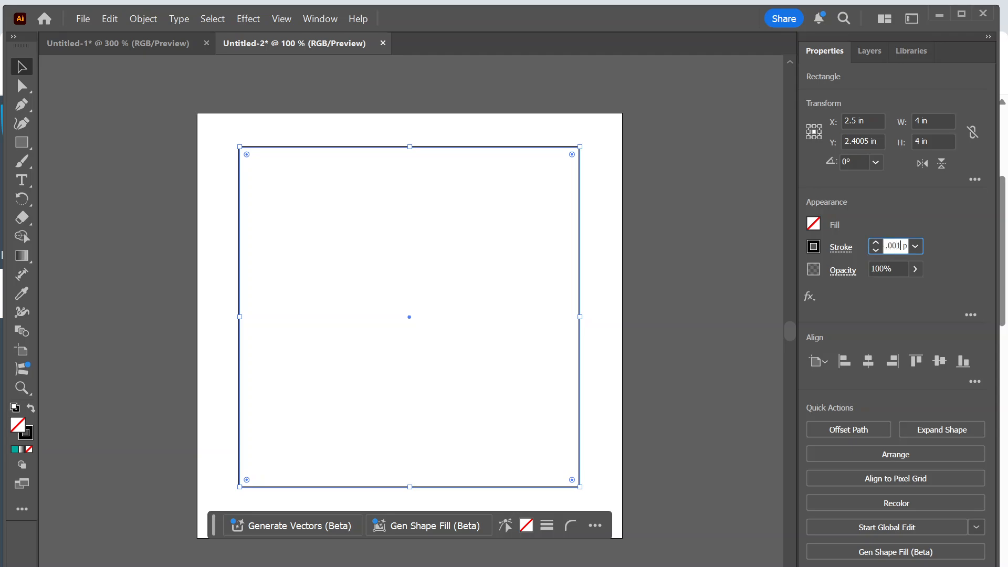
pyautogui.press('Return')
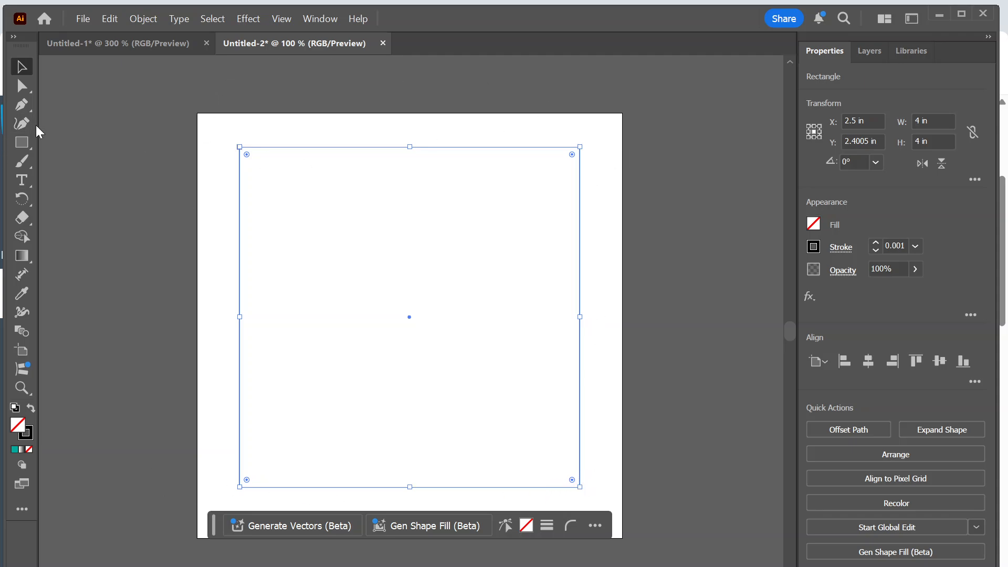
pyautogui.click(23, 85)
pyautogui.click(21, 67)
pyautogui.click(182, 121)
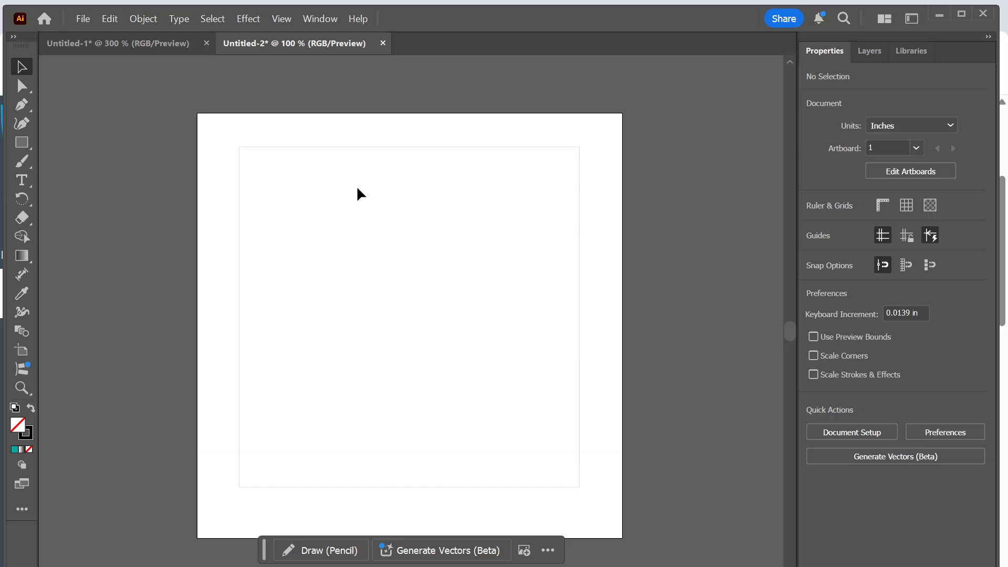
# Switch to Chrome and run a Google image search for "black and white lever" in a new tab.
pyautogui.press('super')
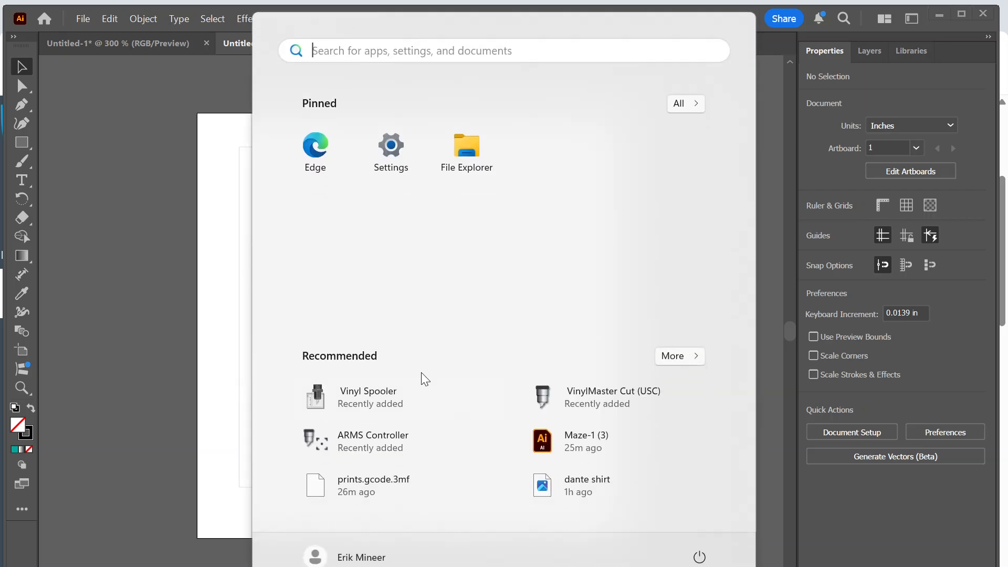
pyautogui.moveTo(609, 566)
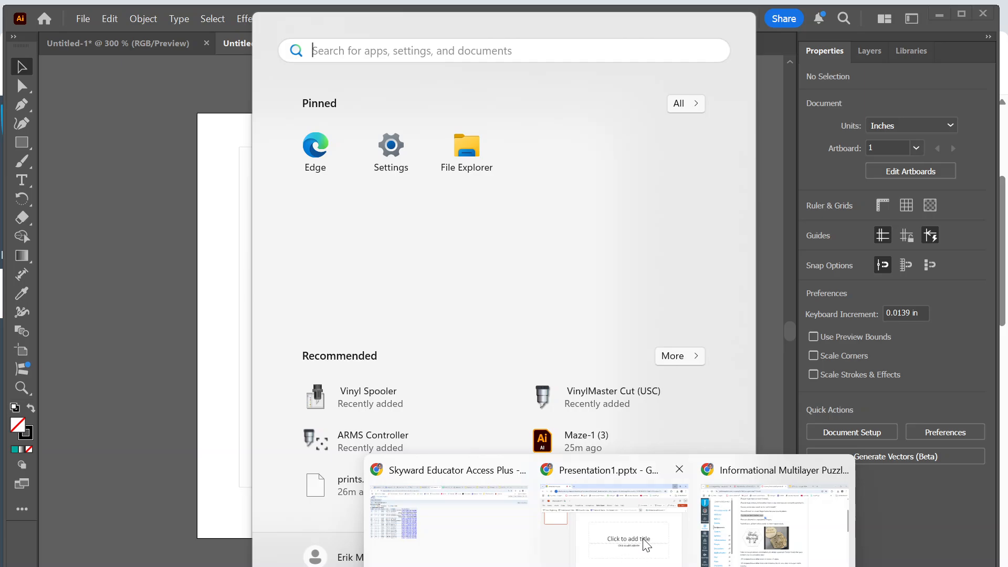
pyautogui.click(614, 525)
pyautogui.click(230, 15)
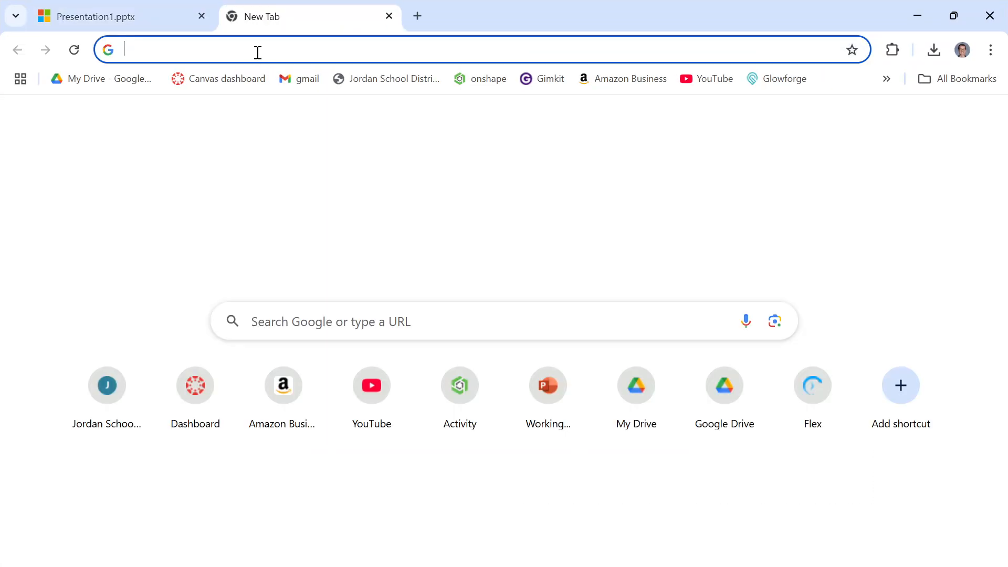
pyautogui.click(257, 50)
pyautogui.write('level')
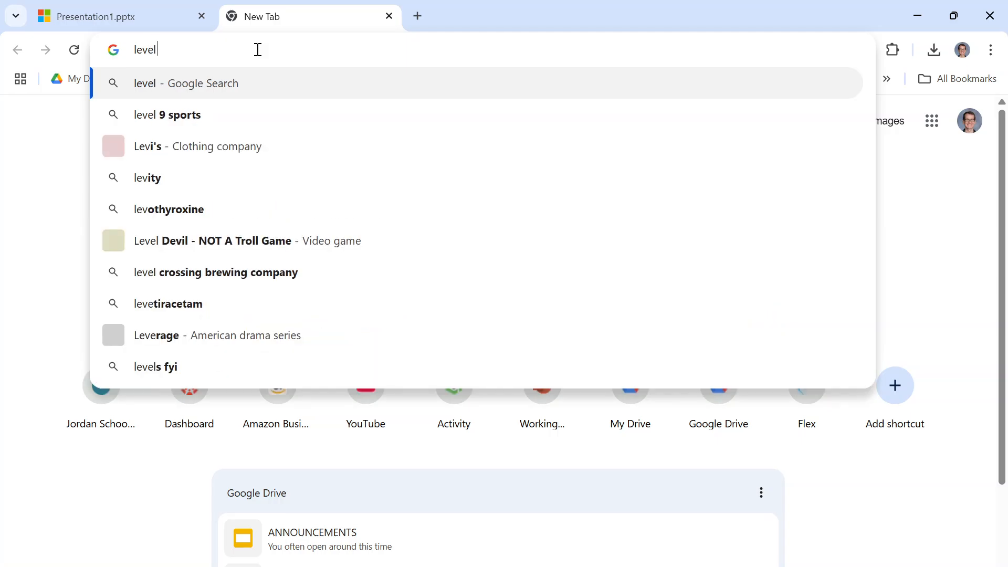
pyautogui.press('BackSpace')
pyautogui.write('r')
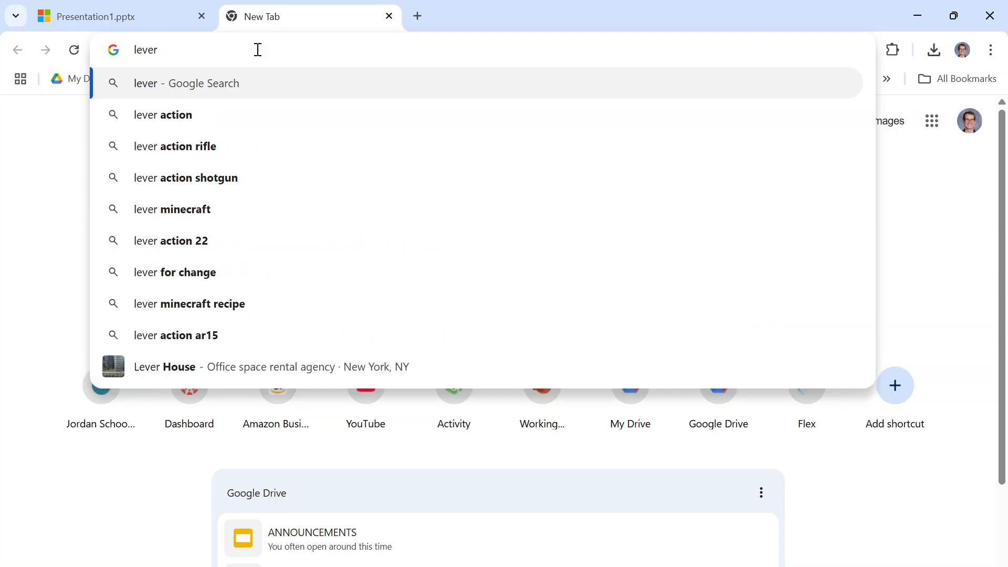
pyautogui.press('BackSpace')
pyautogui.press('BackSpace')
pyautogui.press('BackSpace')
pyautogui.press('BackSpace')
pyautogui.press('BackSpace')
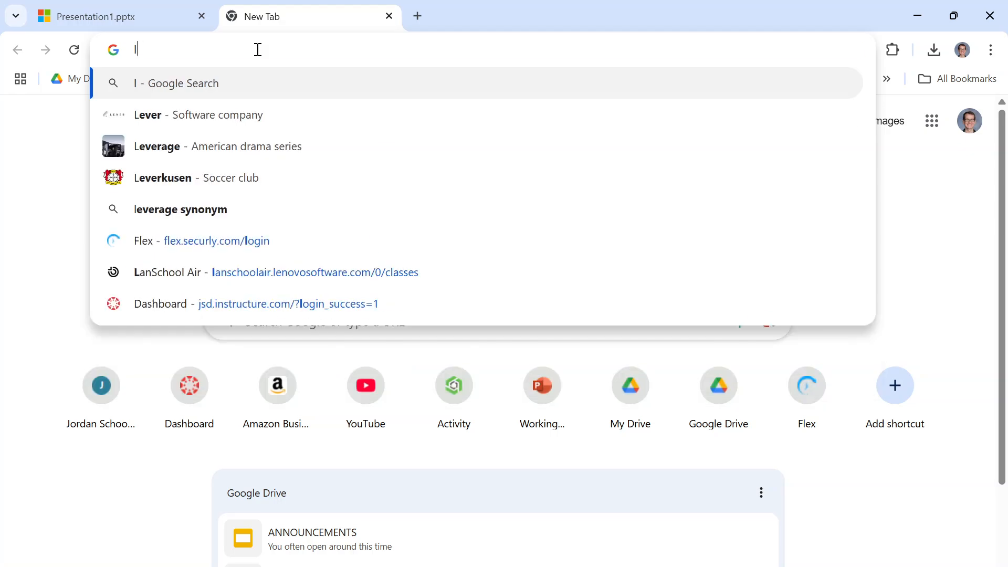
pyautogui.write('black and white lever')
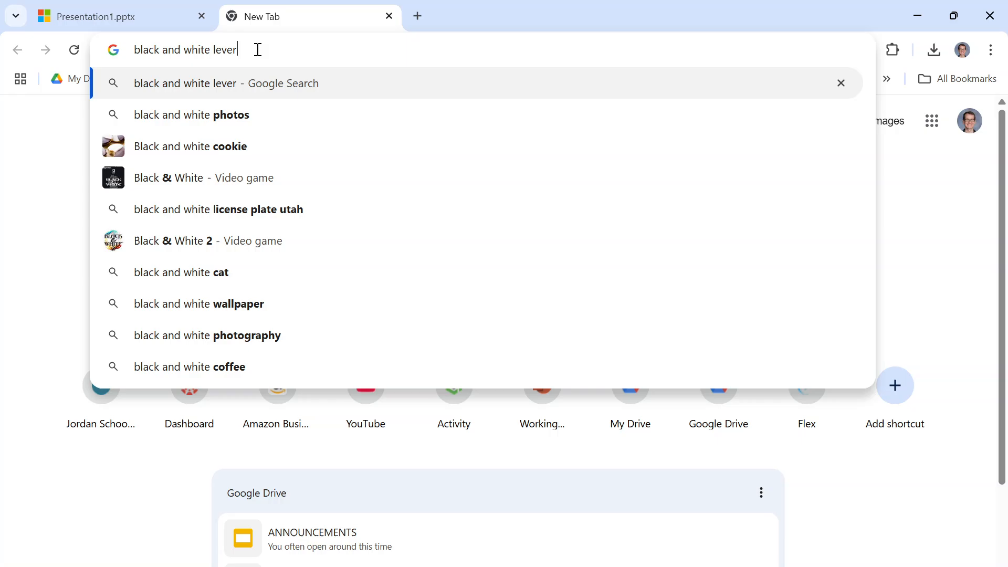
pyautogui.press('Return')
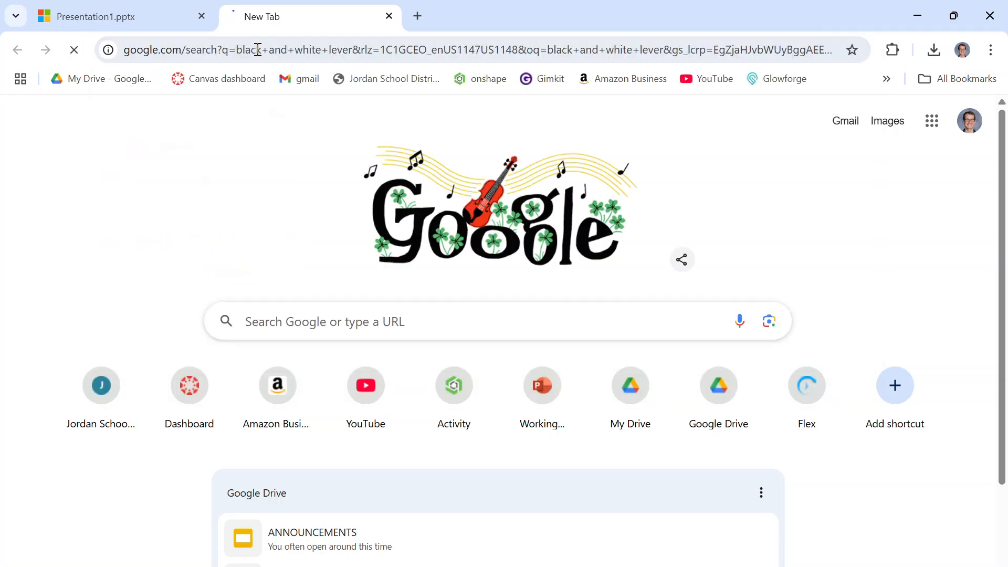
pyautogui.click(129, 192)
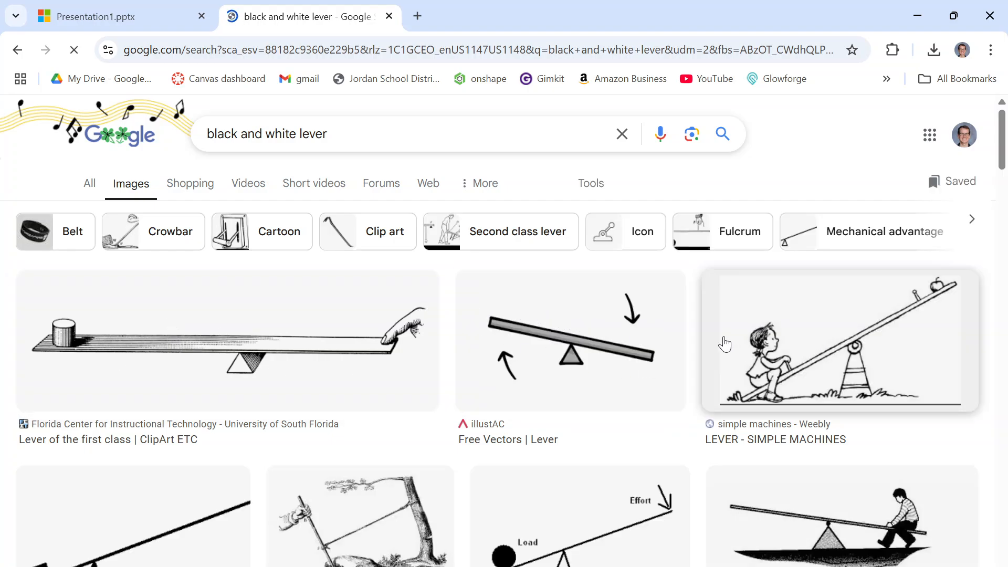
# Open the illustAC lever picture with the two curved arrows from the image results and copy it.
pyautogui.scroll(-2, 597, 390)
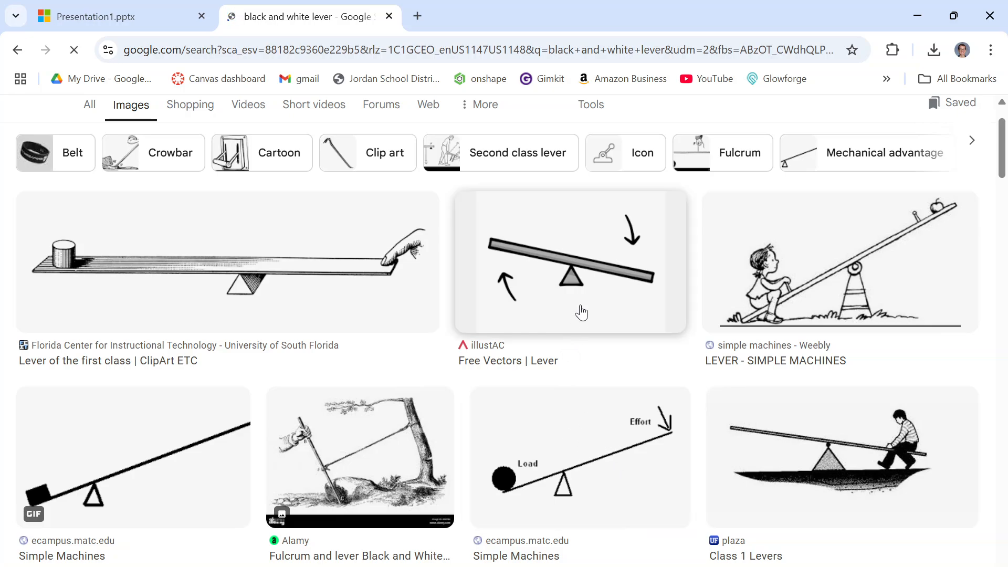
pyautogui.scroll(2, 581, 310)
pyautogui.click(585, 336)
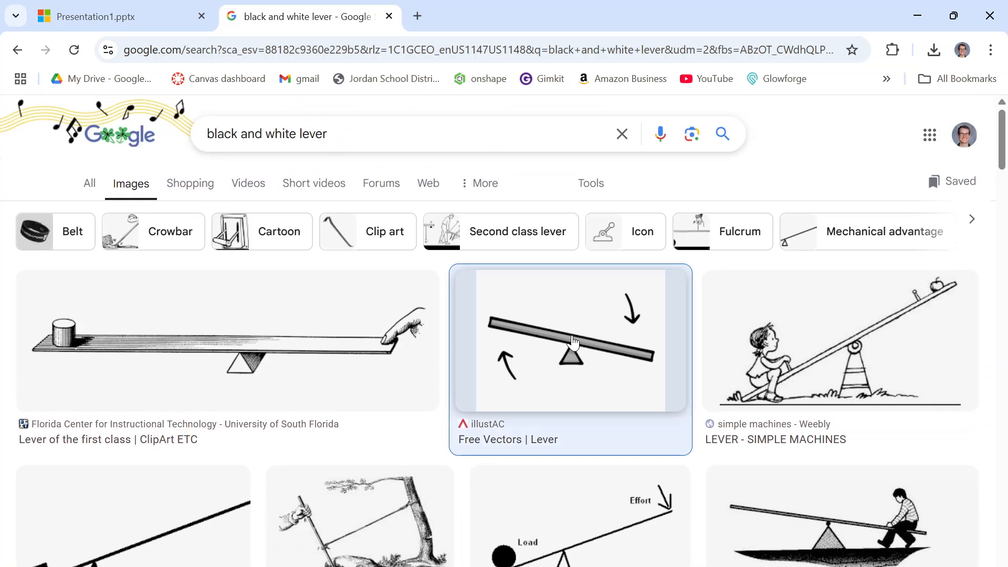
pyautogui.rightClick(793, 381)
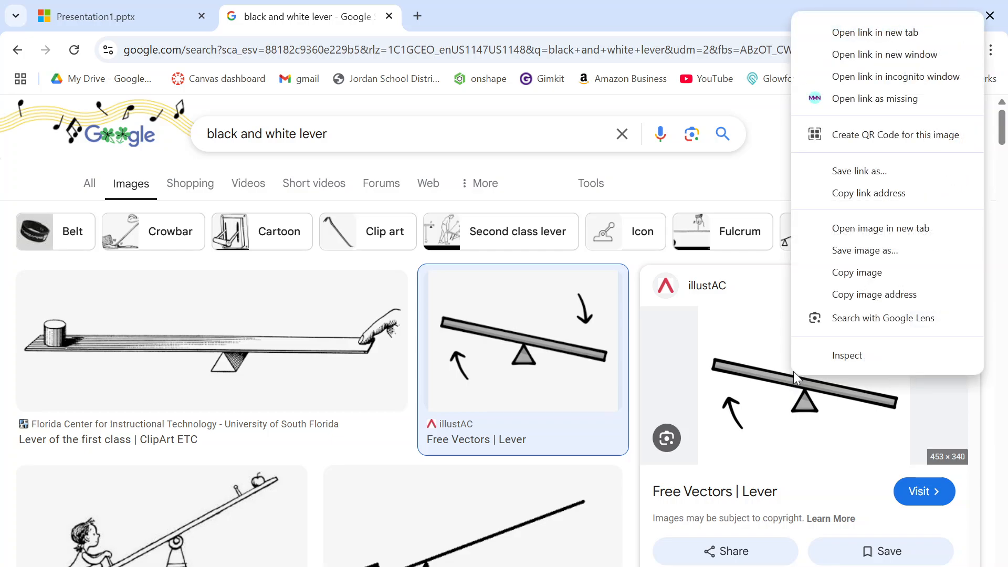
pyautogui.click(863, 275)
# Switch to Illustrator and paste the lever image, scaled to about 0.72 in wide and placed inside the square near the middle of its upper edge.
pyautogui.click(918, 21)
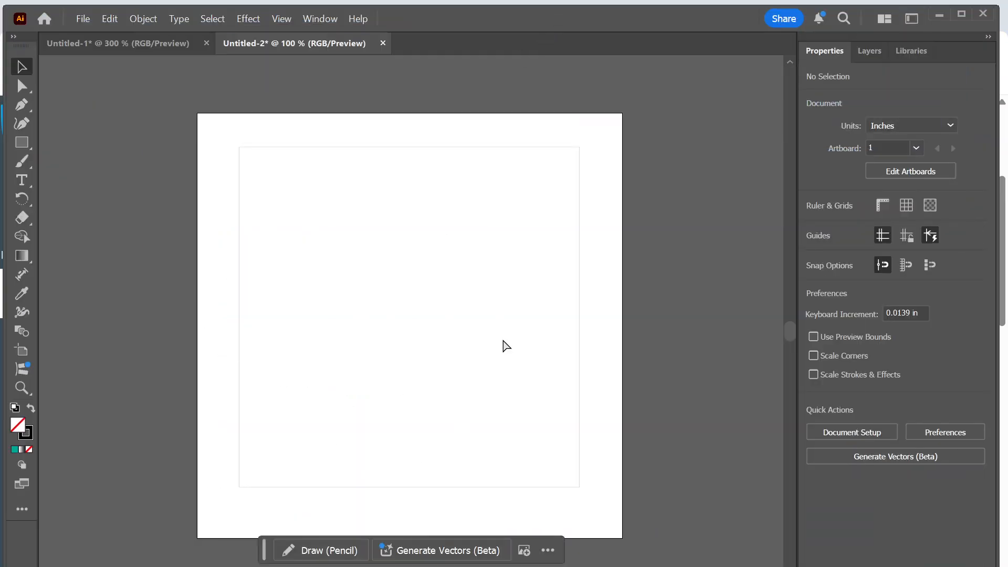
pyautogui.hotkey('ctrl', 'v')
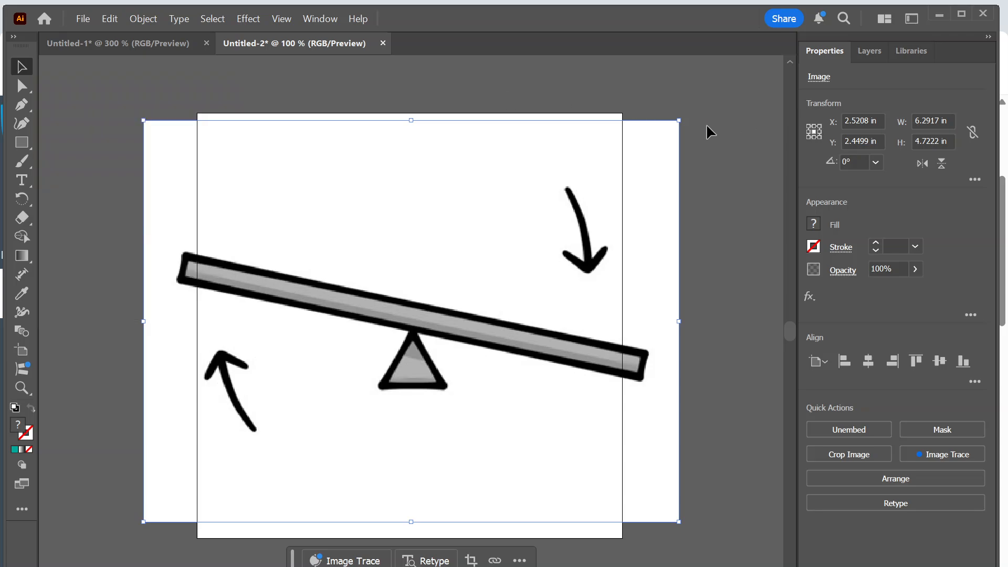
pyautogui.moveTo(678, 120); pyautogui.dragTo(206, 502)
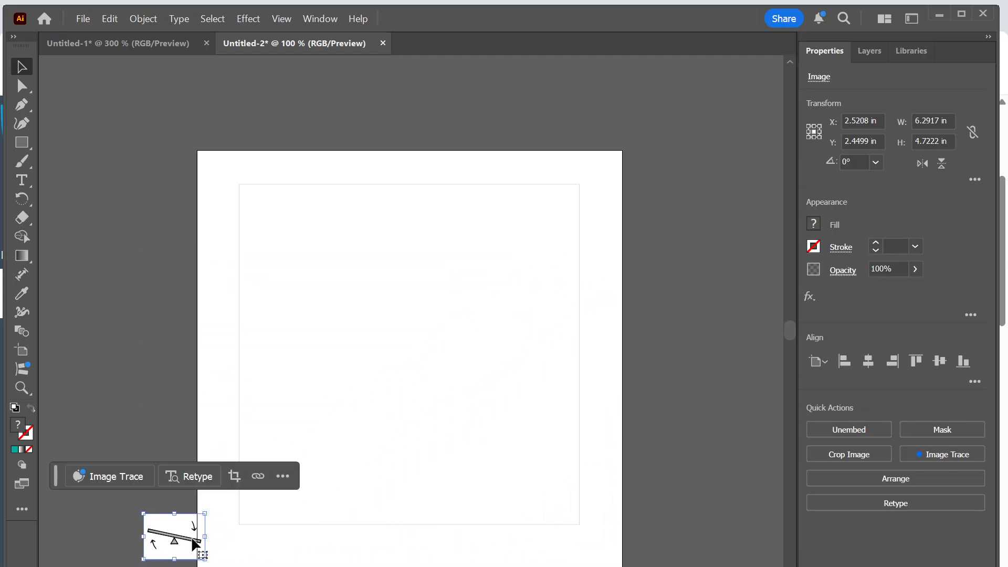
pyautogui.moveTo(175, 537); pyautogui.dragTo(405, 224)
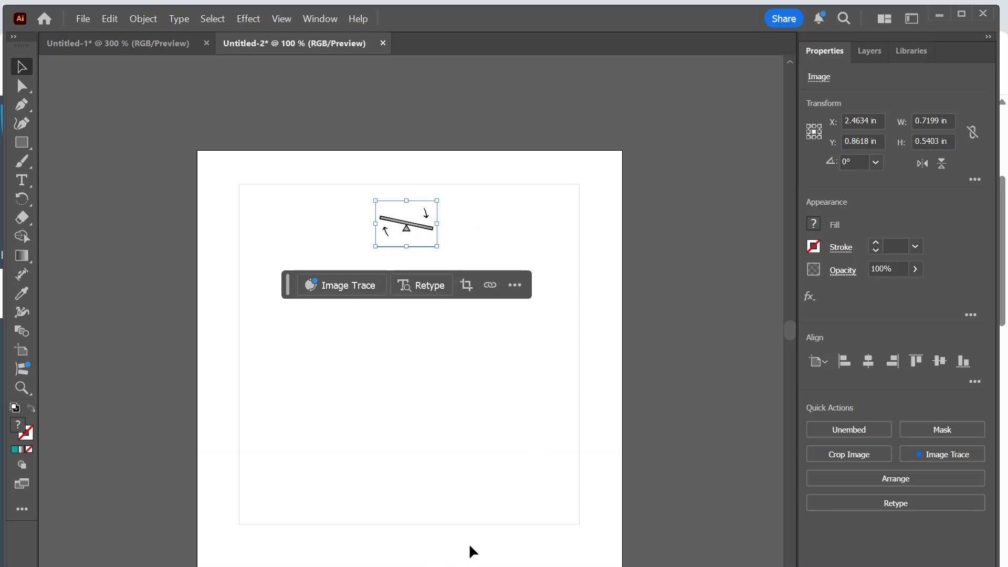
# Switch to Chrome and search Google Images for "black and white screw".
pyautogui.press('super')
pyautogui.click(611, 558)
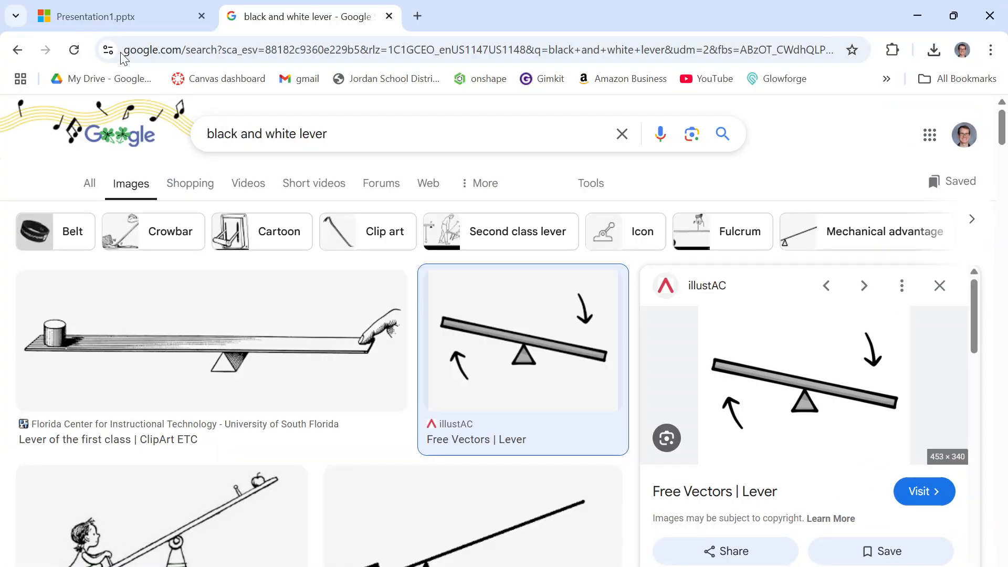
pyautogui.tripleClick(350, 133)
pyautogui.write('blac')
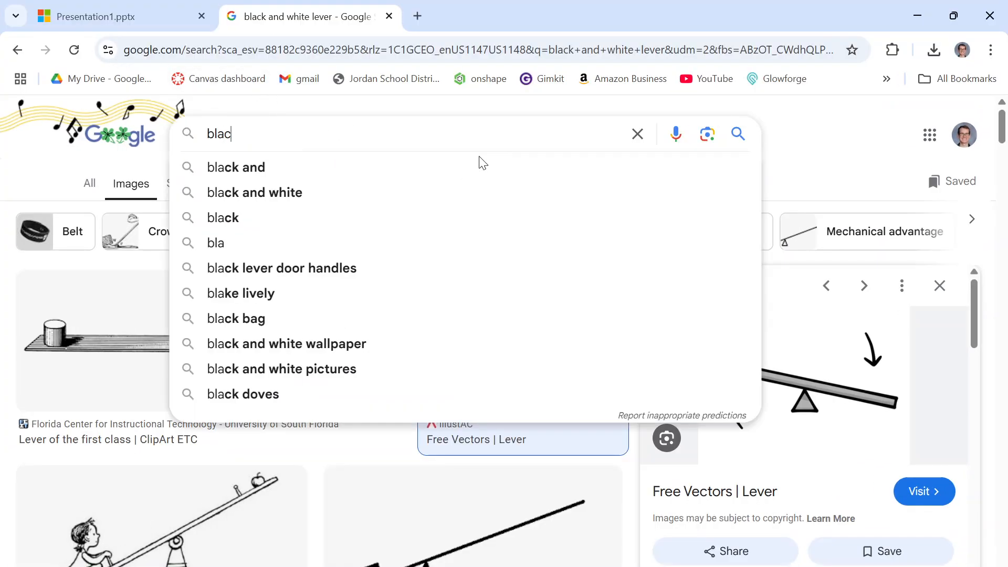
pyautogui.write('k and white ir')
pyautogui.press('BackSpace')
pyautogui.press('BackSpace')
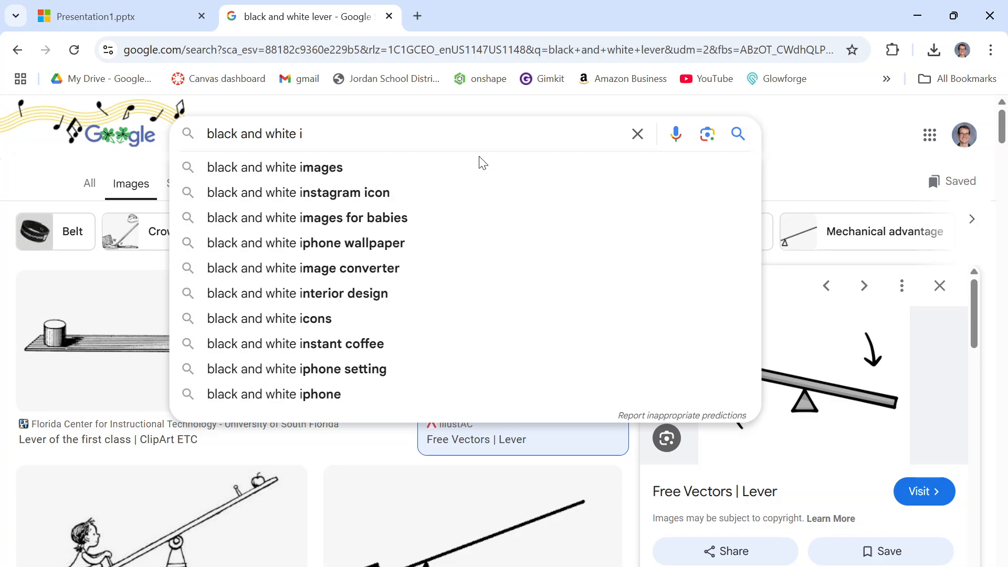
pyautogui.write('screw')
pyautogui.press('Return')
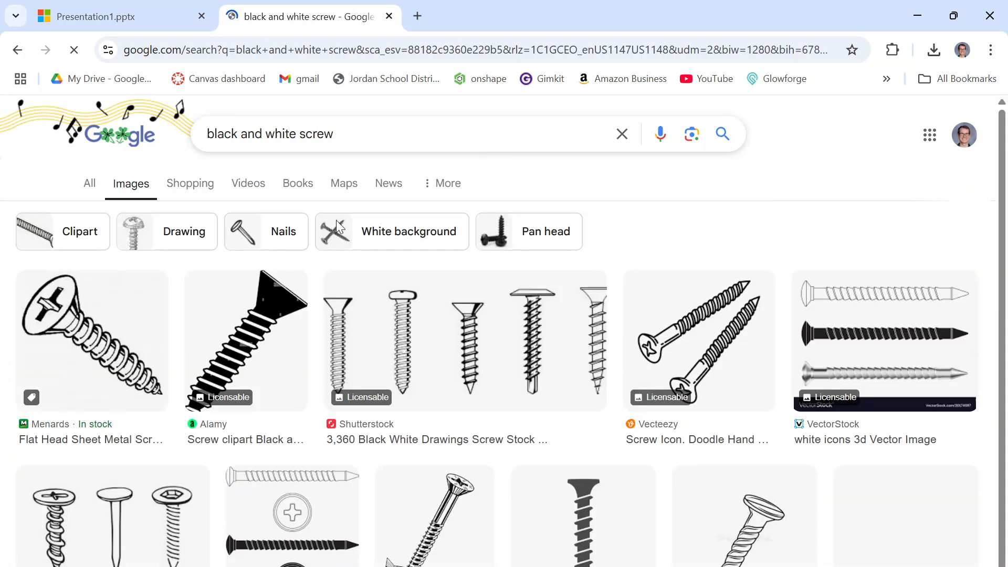
# Copy the Menards flat head sheet metal screw image from the results and switch back to Illustrator.
pyautogui.click(89, 352)
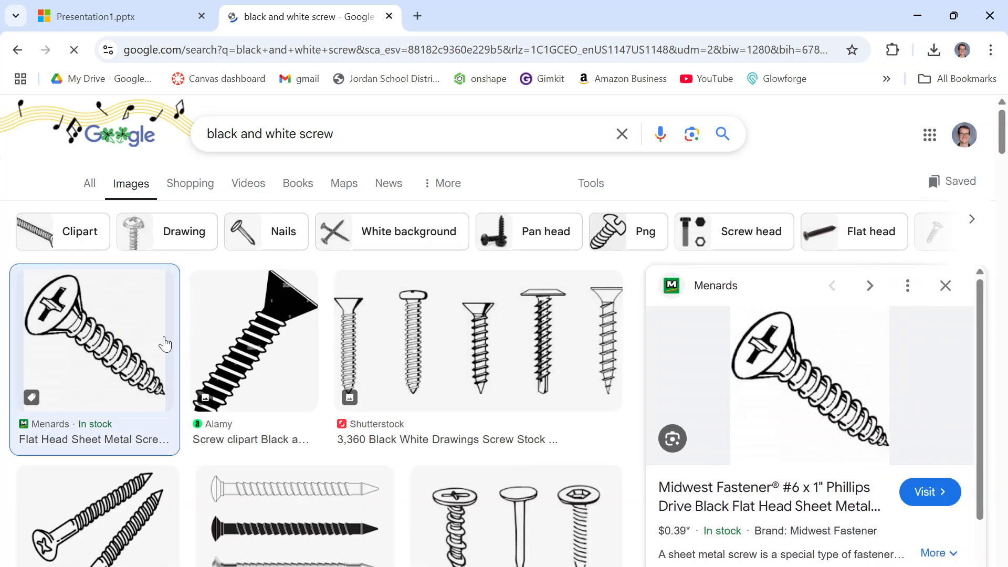
pyautogui.rightClick(779, 376)
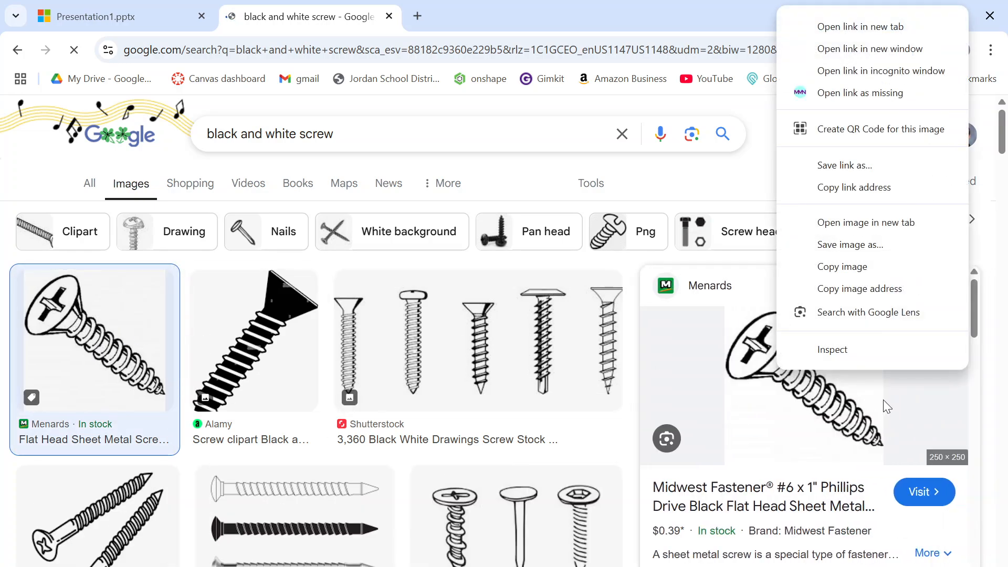
pyautogui.click(857, 265)
pyautogui.press('super')
pyautogui.click(645, 566)
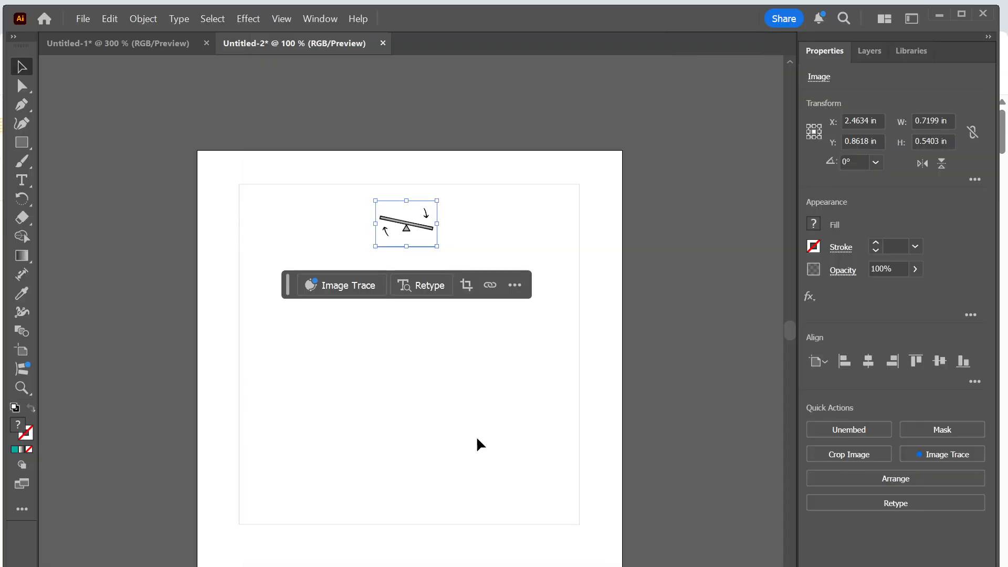
# Paste the screw image, scale it to about 0.68 in wide, and place it inside the square near the middle of its lower edge.
pyautogui.hotkey('ctrl', 'v')
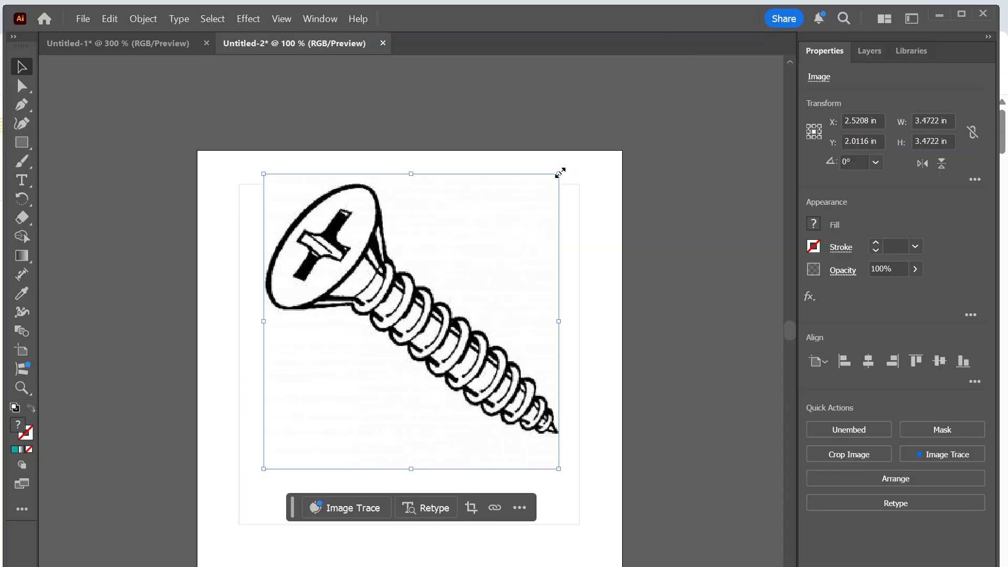
pyautogui.moveTo(560, 169); pyautogui.dragTo(334, 412)
pyautogui.moveTo(303, 433); pyautogui.dragTo(413, 485)
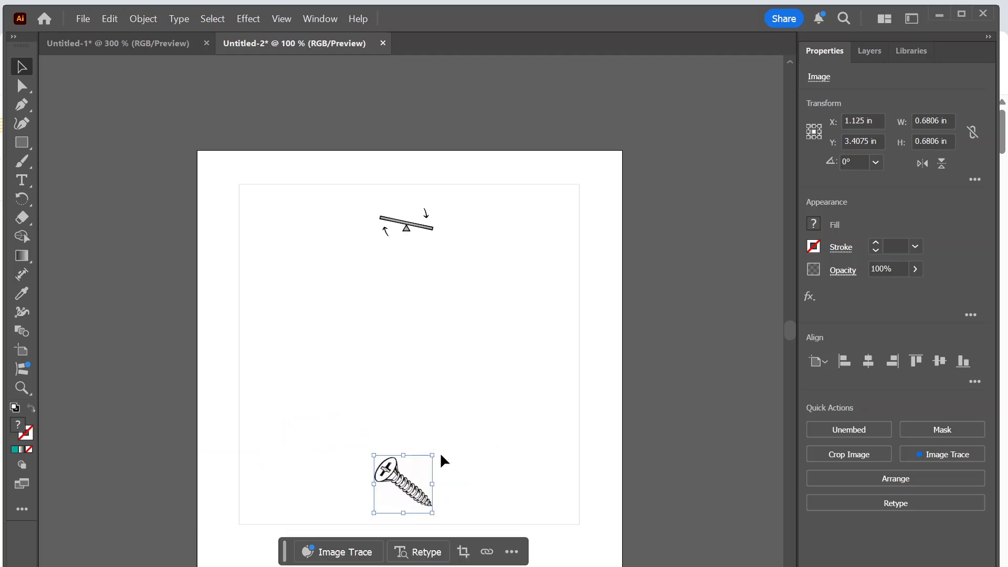
pyautogui.click(133, 204)
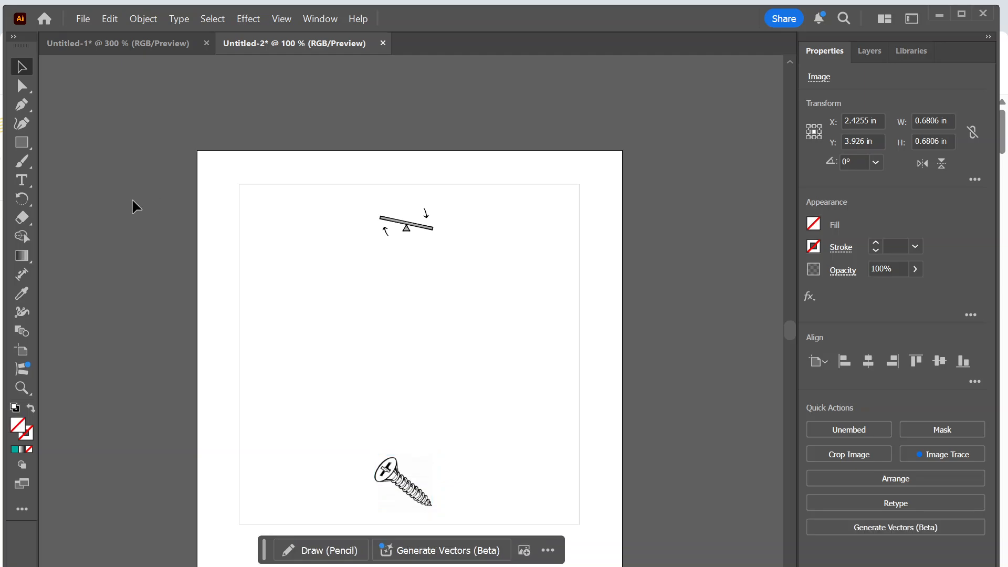
pyautogui.moveTo(185, 286); pyautogui.dragTo(213, 247)
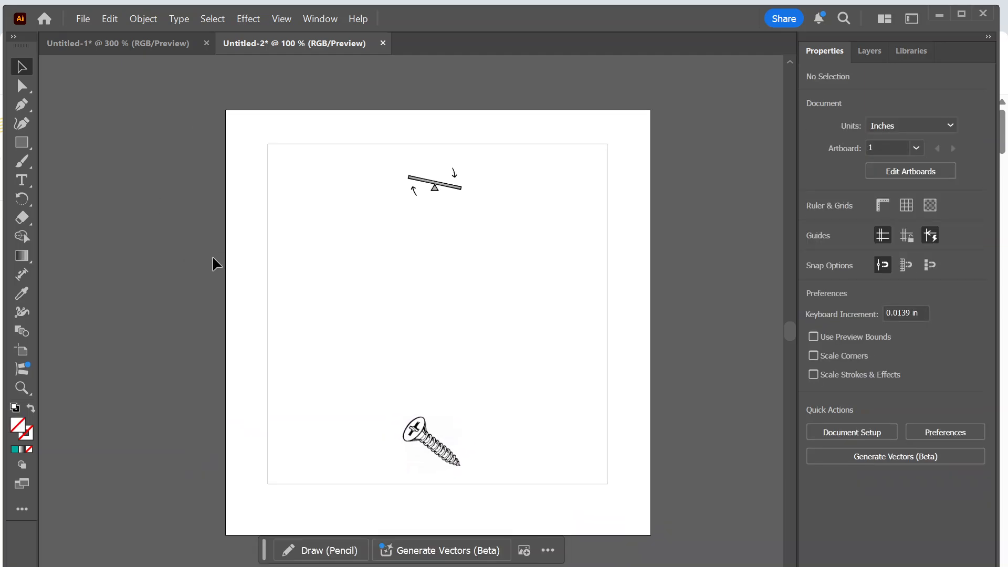
# Show the document's layers and examine which objects Layer 1 contains.
pyautogui.click(874, 51)
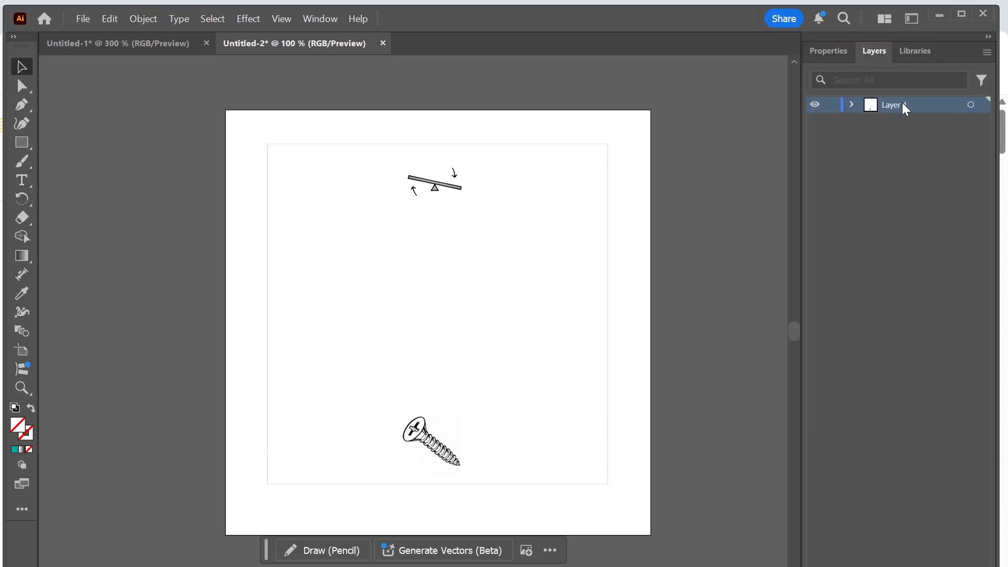
pyautogui.click(851, 105)
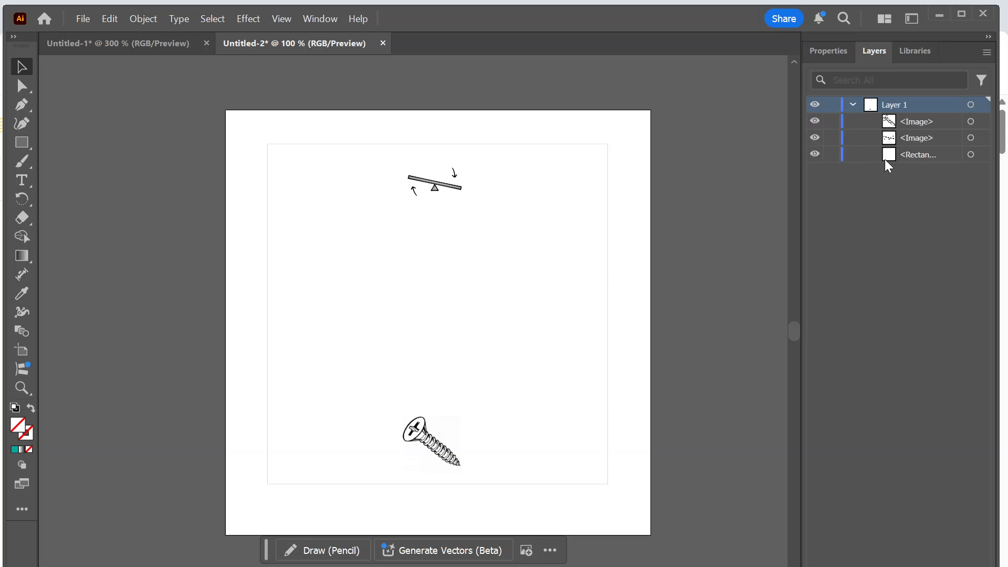
pyautogui.click(852, 105)
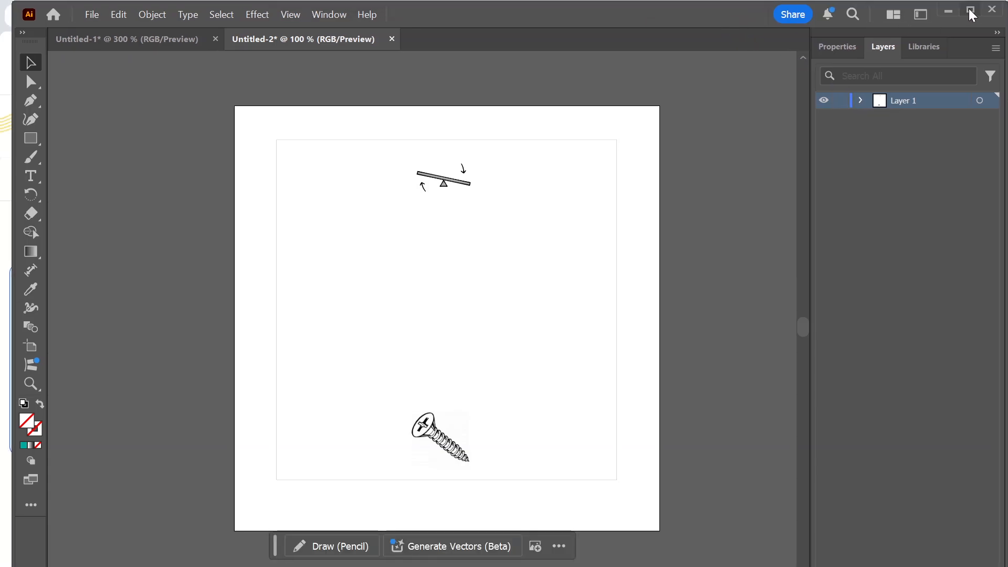
# Resize and reposition the application window so that its full height, including the layer controls, fits on the screen.
pyautogui.click(969, 9)
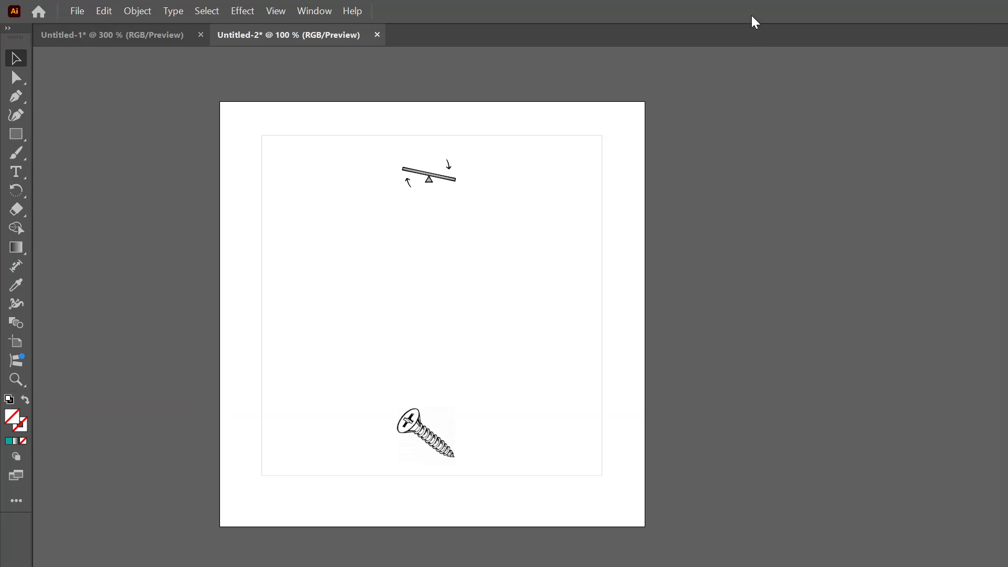
pyautogui.moveTo(691, 35); pyautogui.dragTo(657, 28)
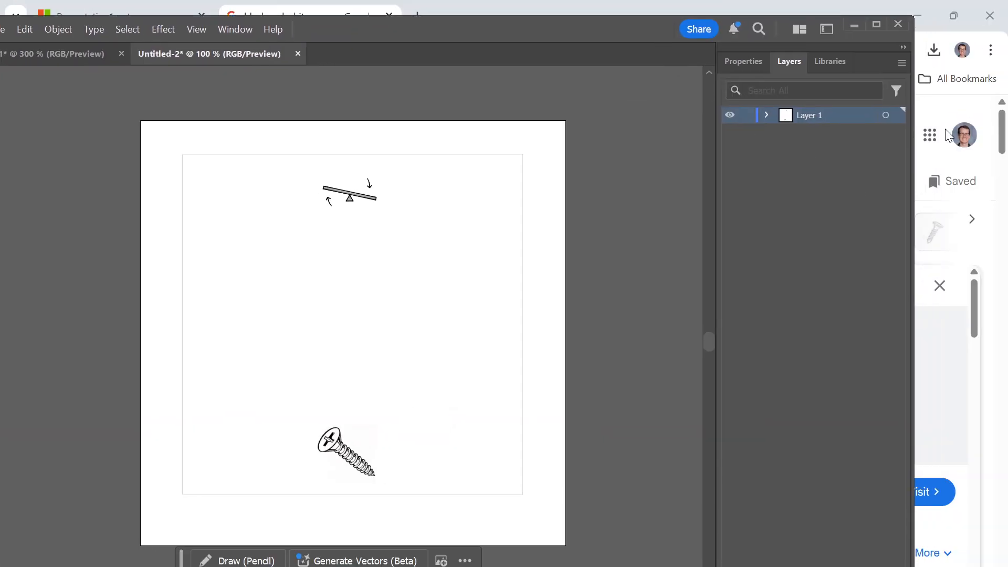
pyautogui.moveTo(913, 16); pyautogui.dragTo(865, 132)
pyautogui.moveTo(548, 149); pyautogui.dragTo(646, 33)
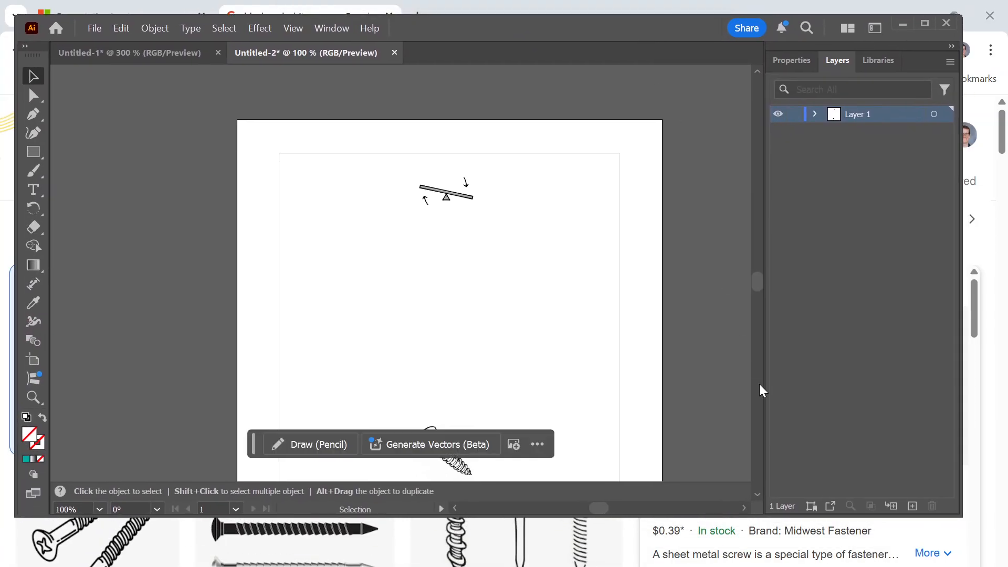
pyautogui.moveTo(962, 518); pyautogui.dragTo(990, 560)
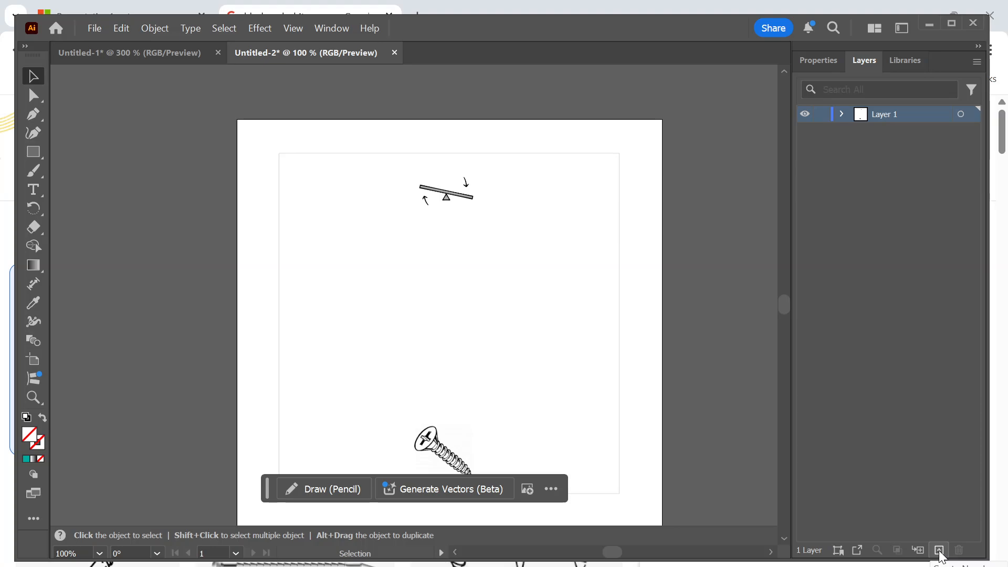
pyautogui.moveTo(672, 29); pyautogui.dragTo(669, 22)
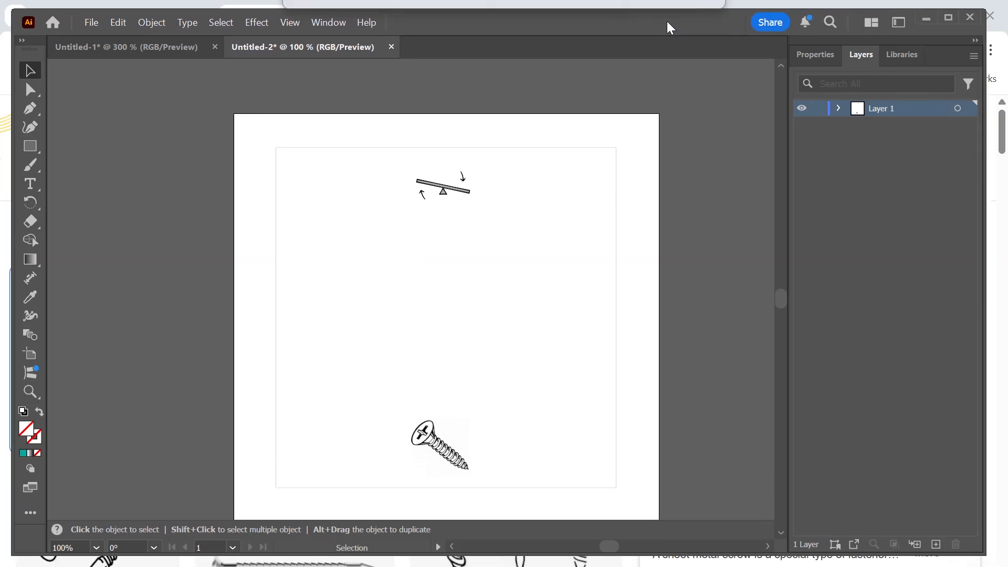
# Add a new layer above Layer 1, rename Layer 1 as Base, and name the new layer Middle.
pyautogui.click(936, 545)
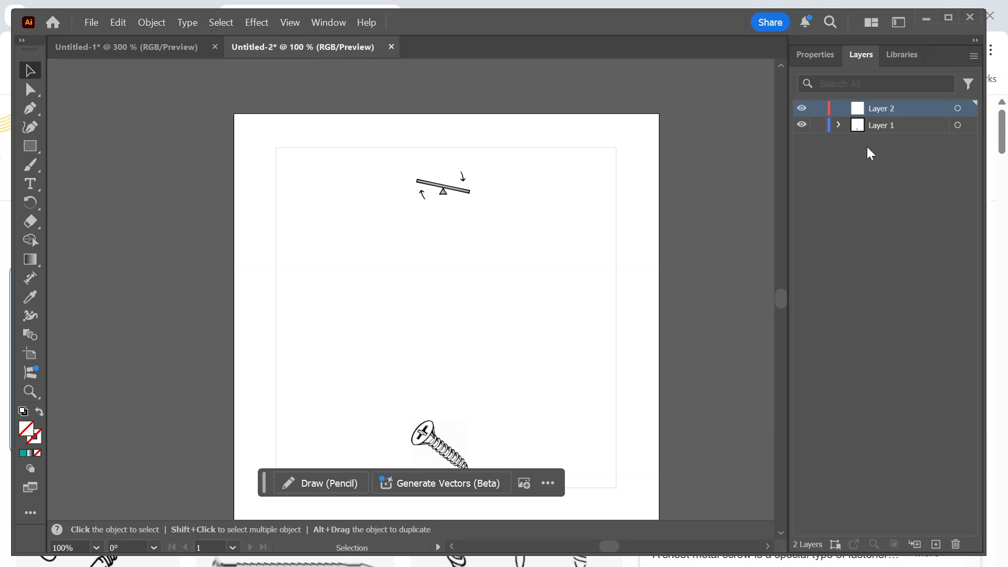
pyautogui.doubleClick(885, 128)
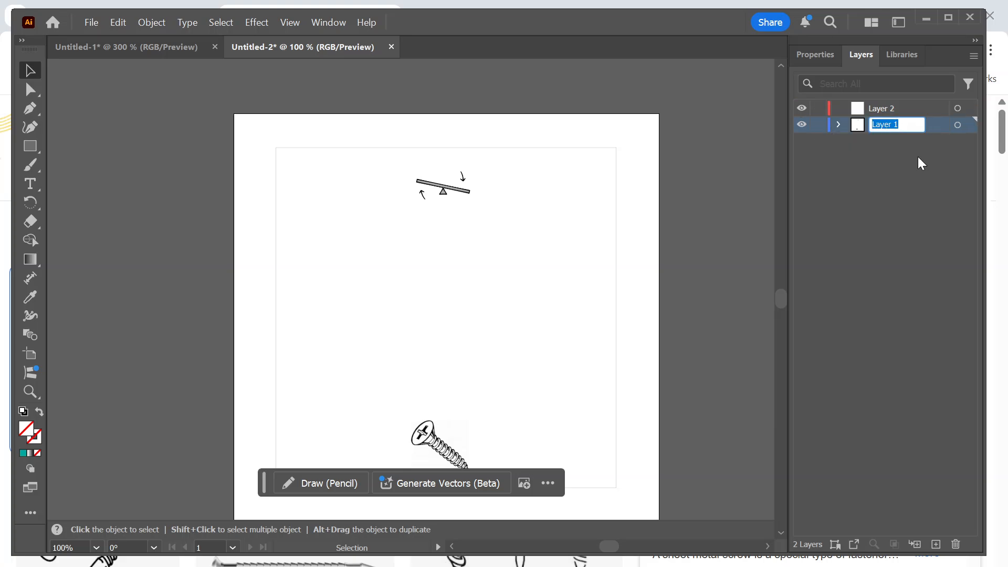
pyautogui.write('Base')
pyautogui.click(859, 154)
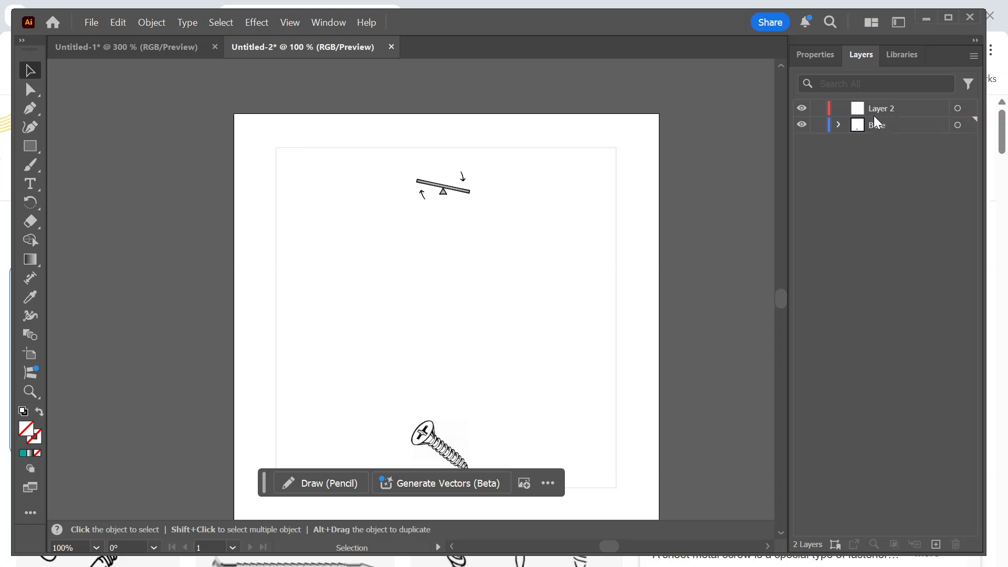
pyautogui.doubleClick(886, 106)
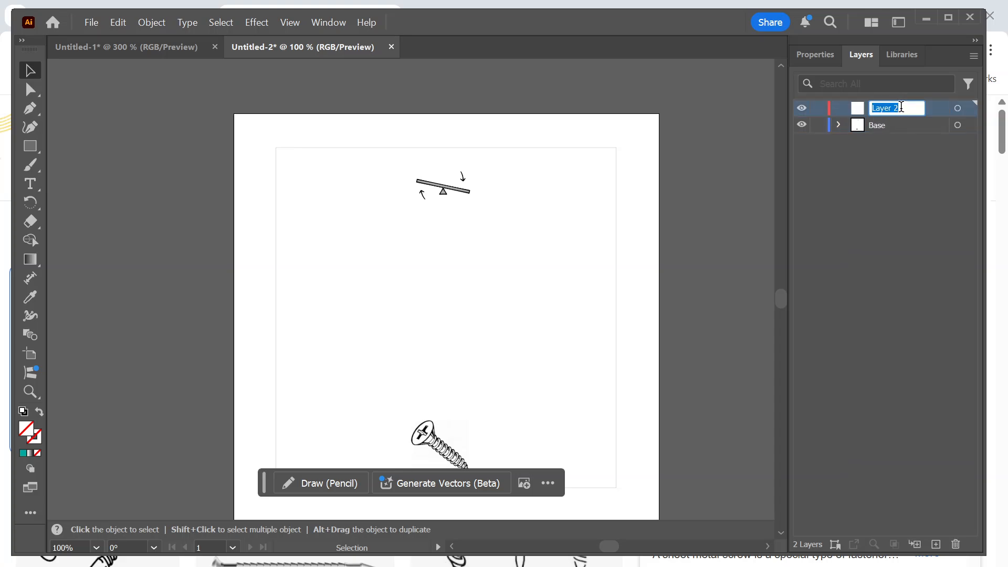
pyautogui.write('Middle')
pyautogui.click(918, 304)
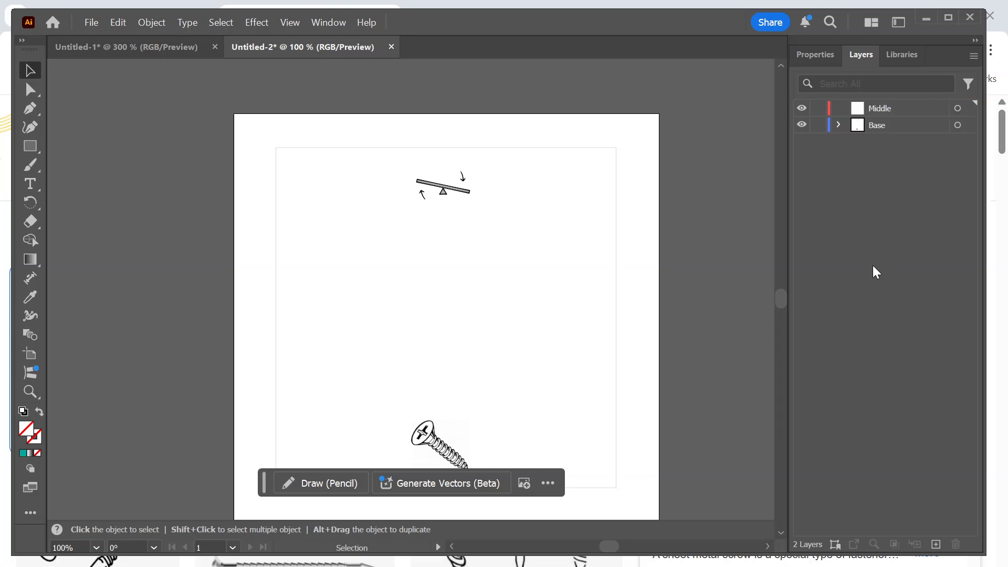
# Hide and show the Base layer several times to check which artwork belongs to it.
pyautogui.click(802, 127)
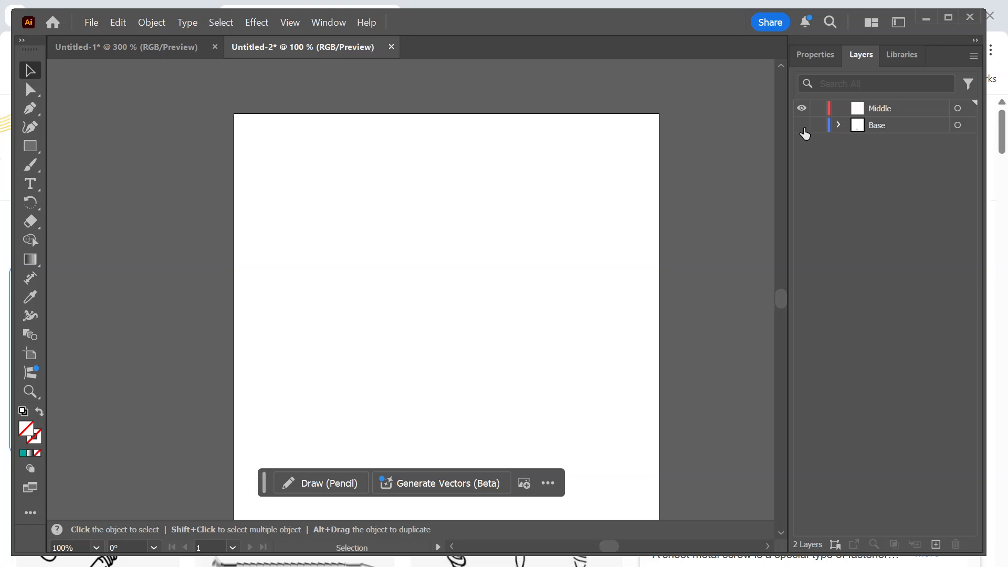
pyautogui.click(803, 127)
pyautogui.click(803, 127)
pyautogui.click(803, 127)
pyautogui.click(802, 126)
pyautogui.click(802, 127)
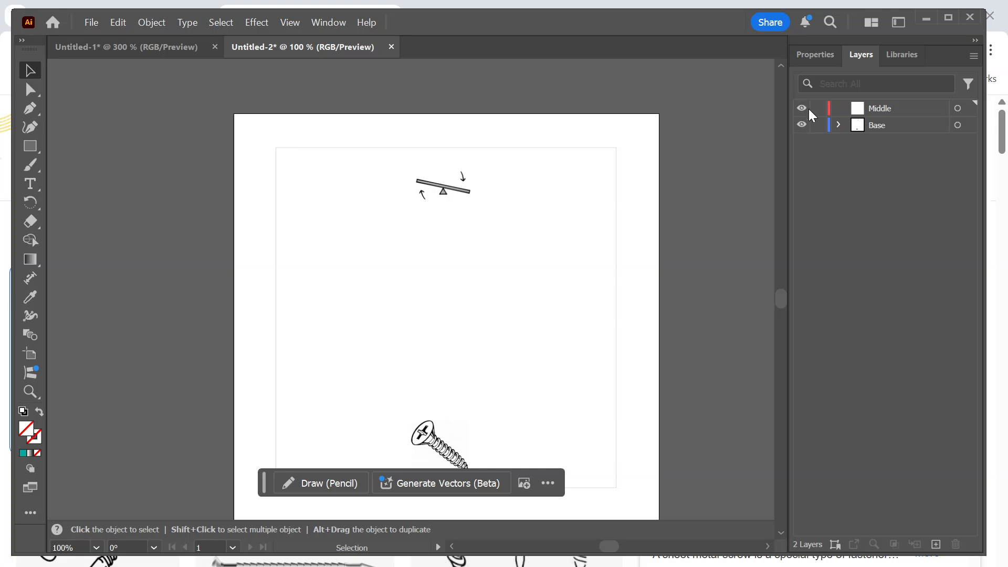
pyautogui.click(802, 126)
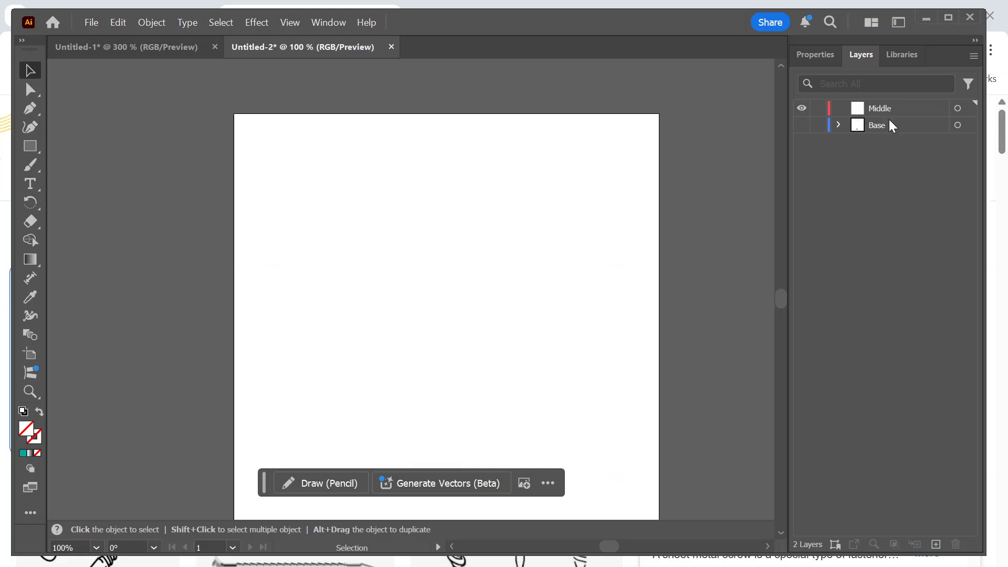
pyautogui.click(802, 126)
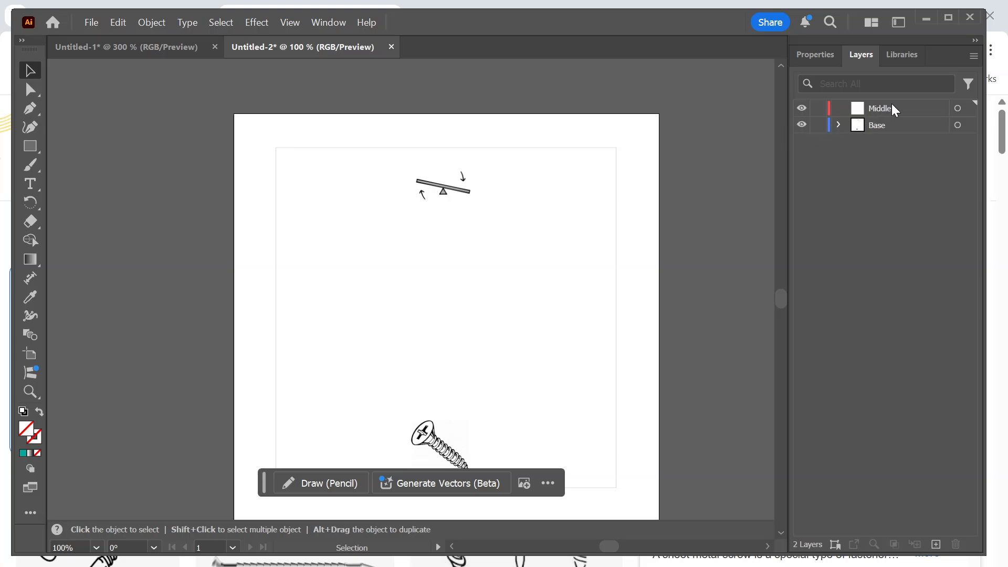
pyautogui.click(801, 125)
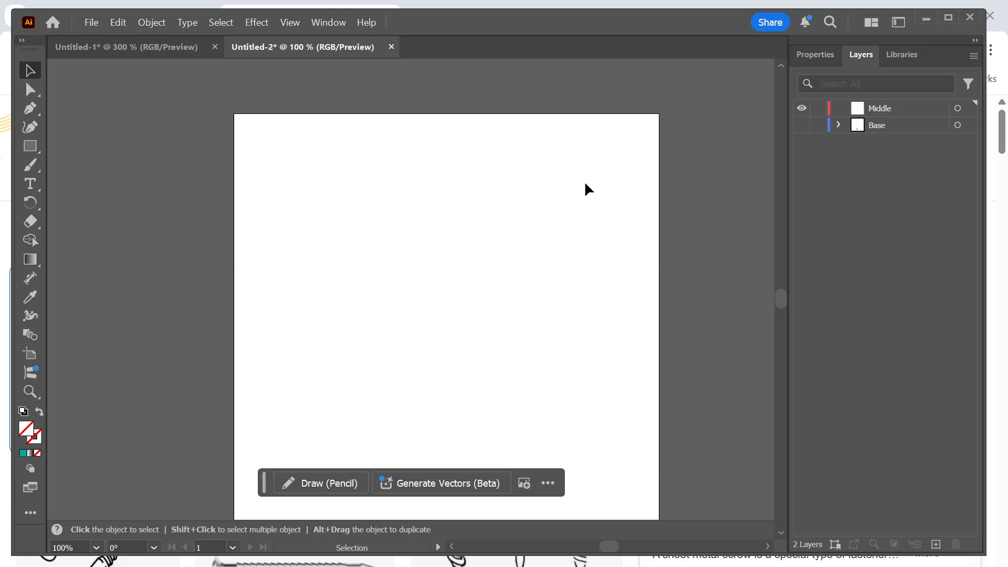
pyautogui.click(802, 125)
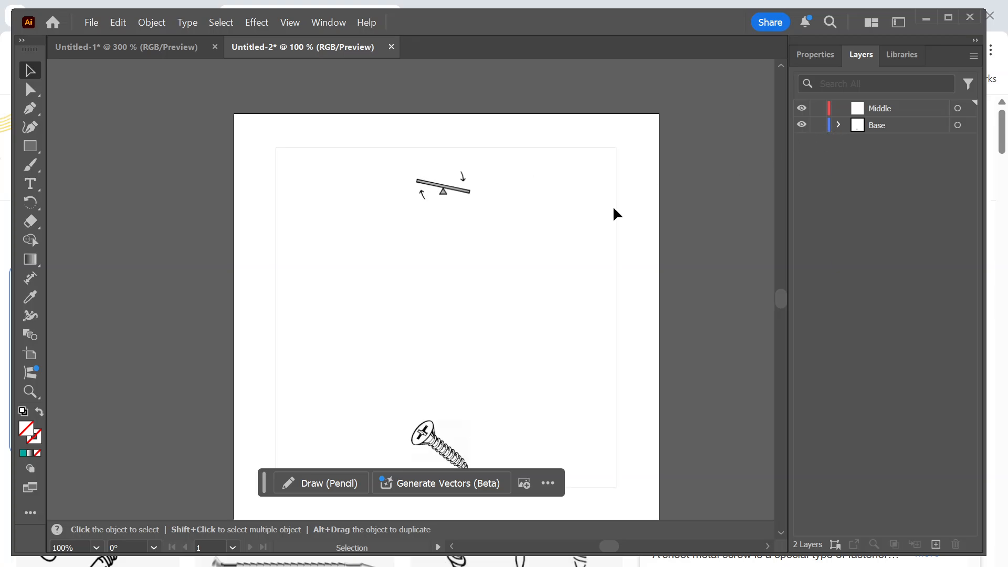
# Select and copy the square outline on the Base layer, undoing a trial move of it.
pyautogui.click(615, 160)
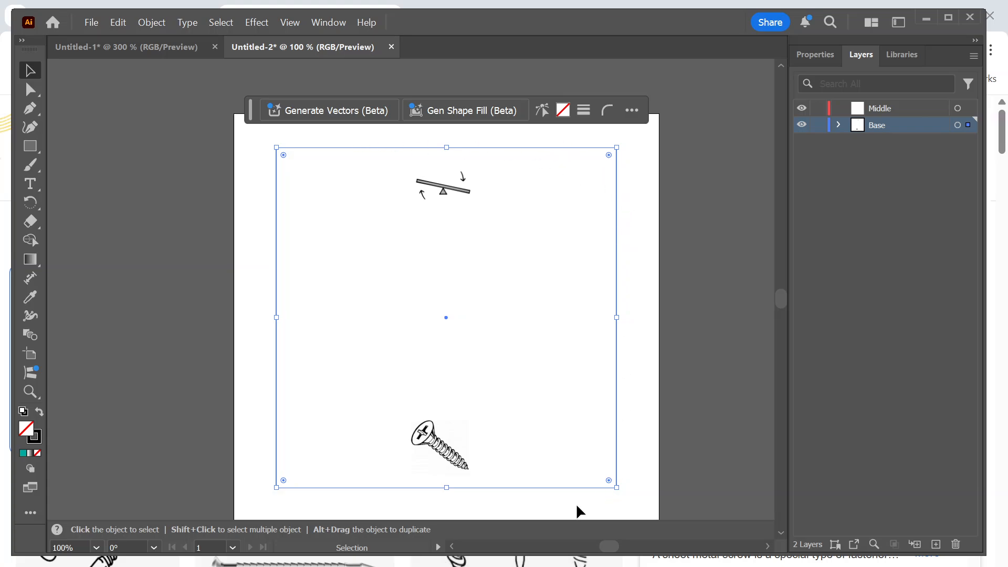
pyautogui.press('a')
pyautogui.press('v')
pyautogui.moveTo(615, 342); pyautogui.dragTo(595, 347)
pyautogui.press('a')
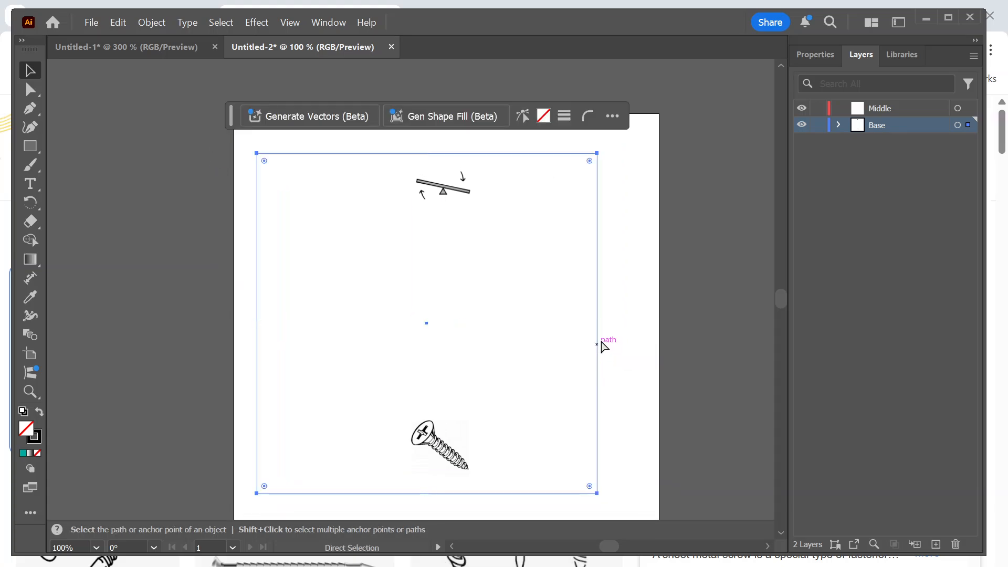
pyautogui.hotkey('ctrl', 'z')
pyautogui.press('v')
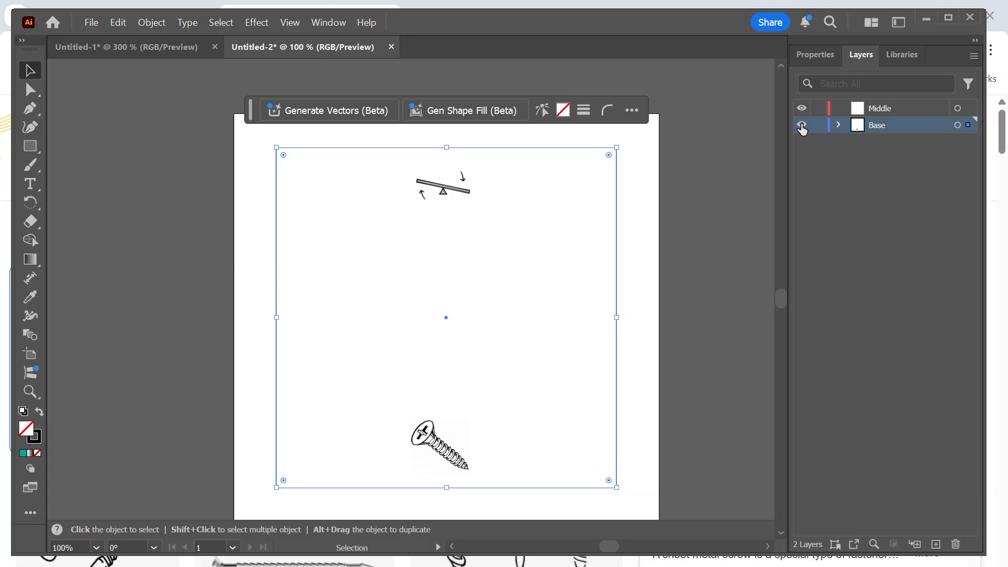
# Paste the copied square outline into the Middle layer and align it exactly over the square on the Base layer.
pyautogui.click(897, 107)
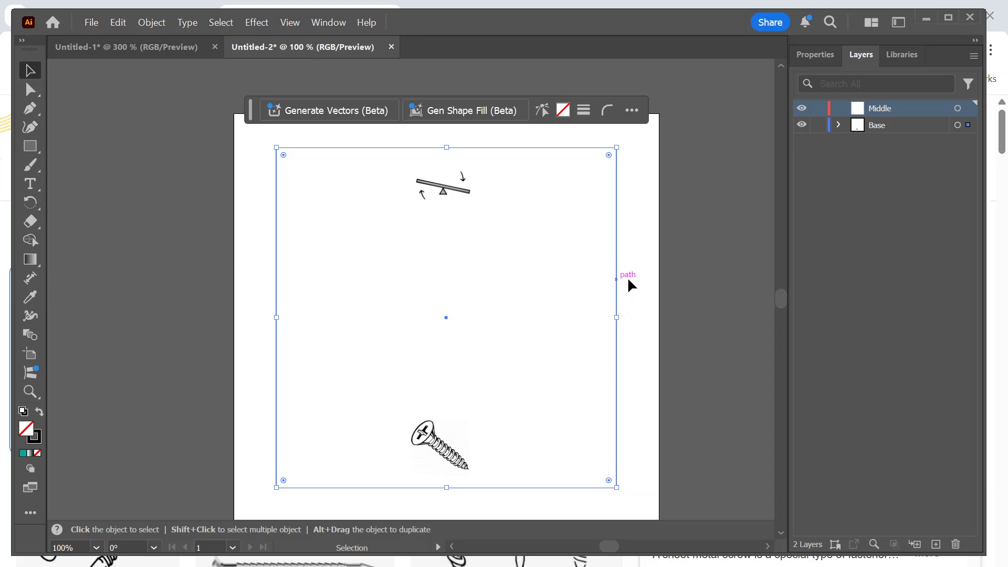
pyautogui.hotkey('ctrl', 'v')
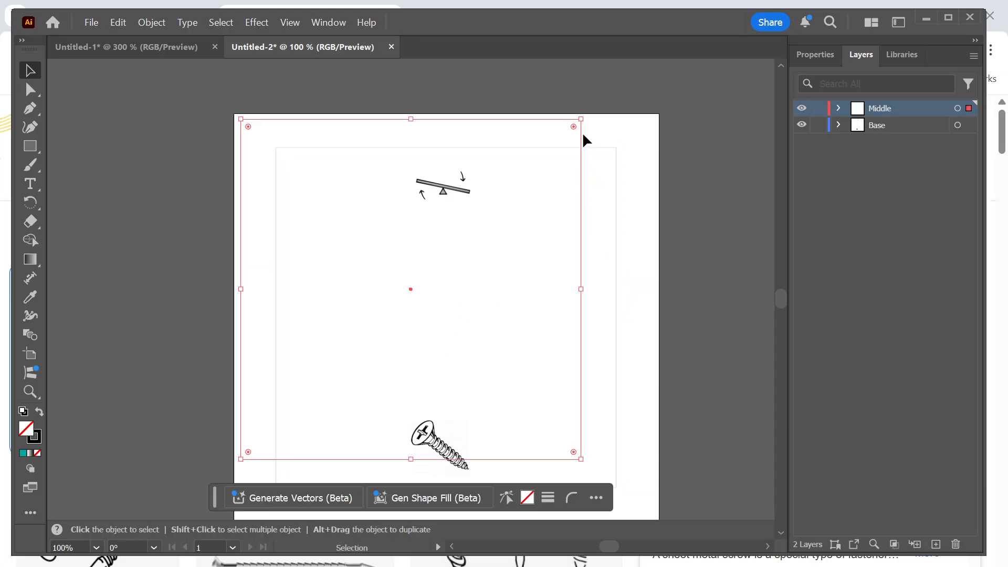
pyautogui.moveTo(581, 132); pyautogui.dragTo(614, 164)
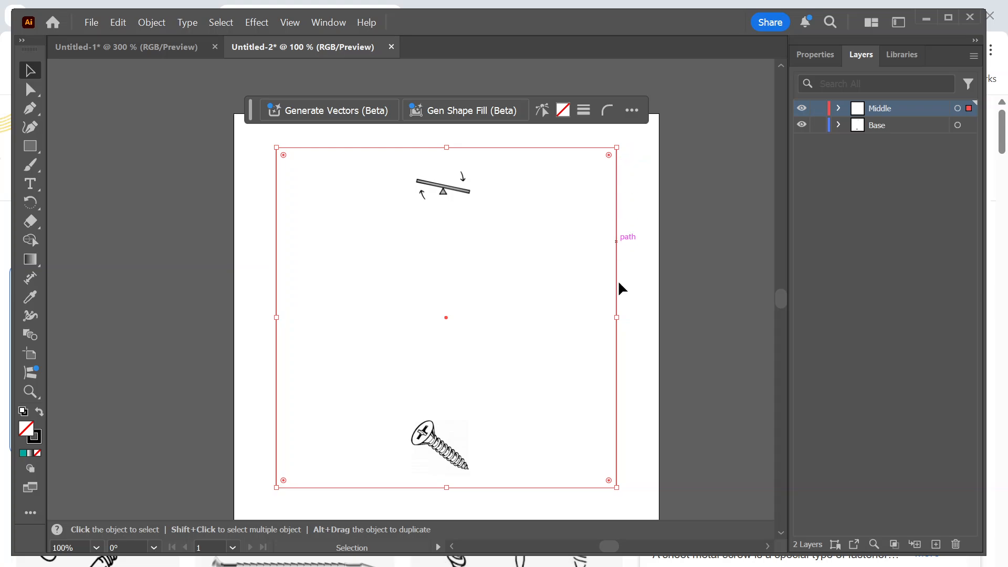
# Hide and show the Base and Middle layers in turn to check that each has its own square outline.
pyautogui.click(801, 126)
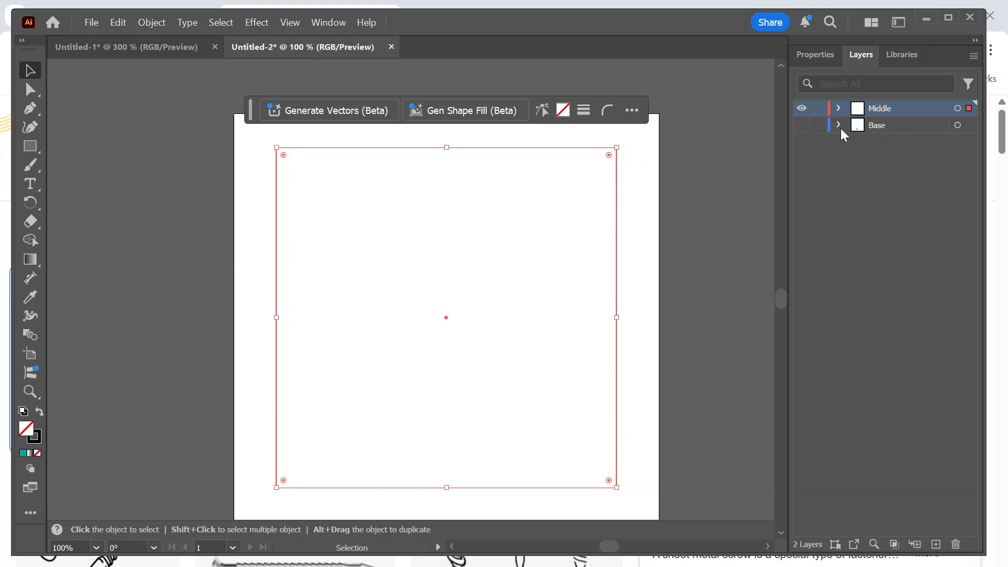
pyautogui.click(697, 282)
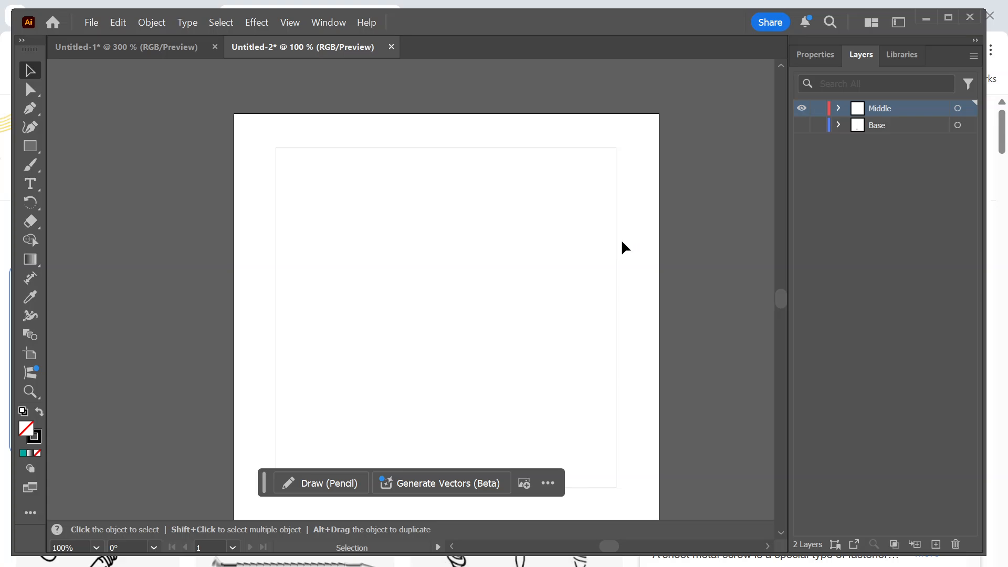
pyautogui.click(617, 243)
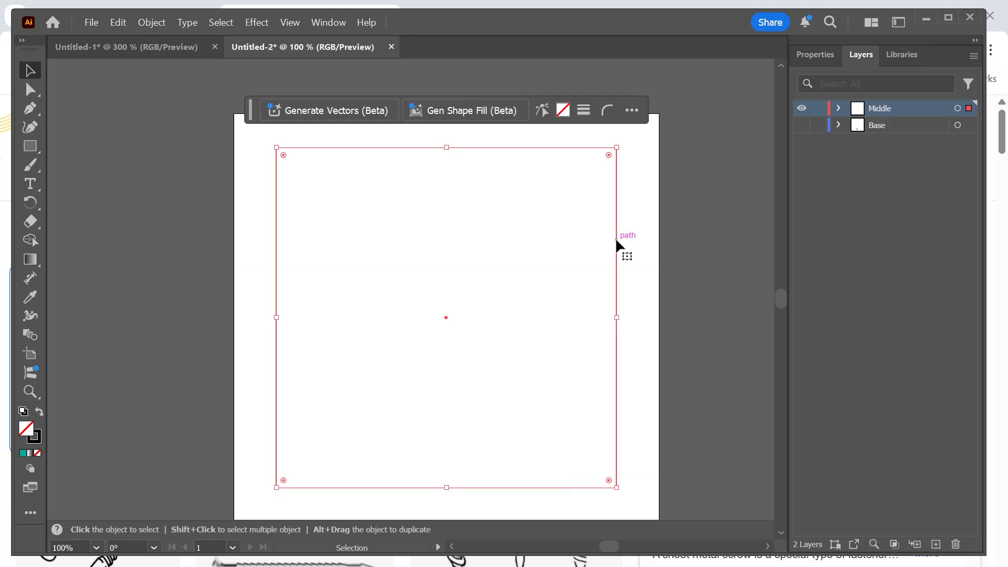
pyautogui.click(801, 110)
pyautogui.hotkey('ctrl', 'y')
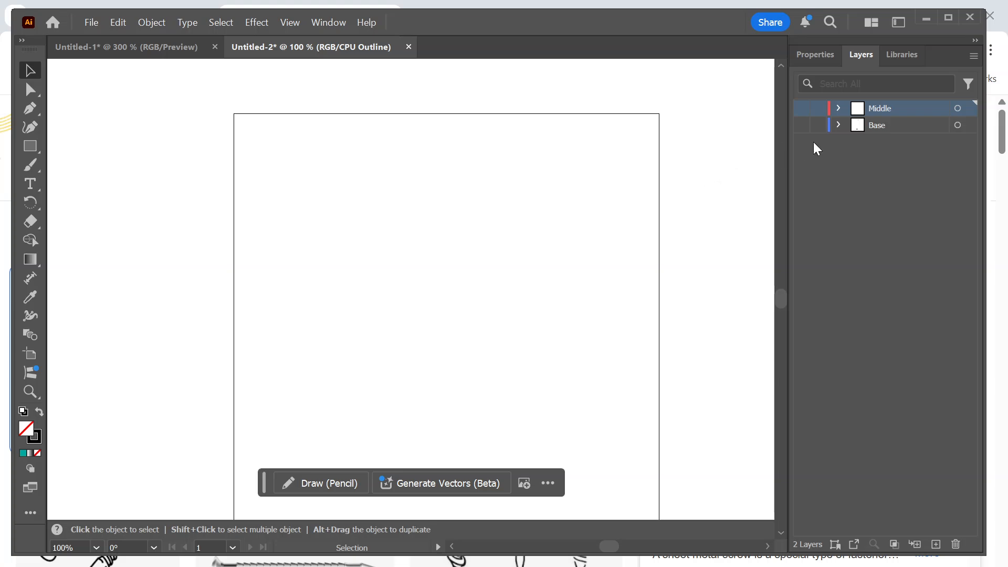
pyautogui.click(802, 124)
pyautogui.hotkey('ctrl', 'y')
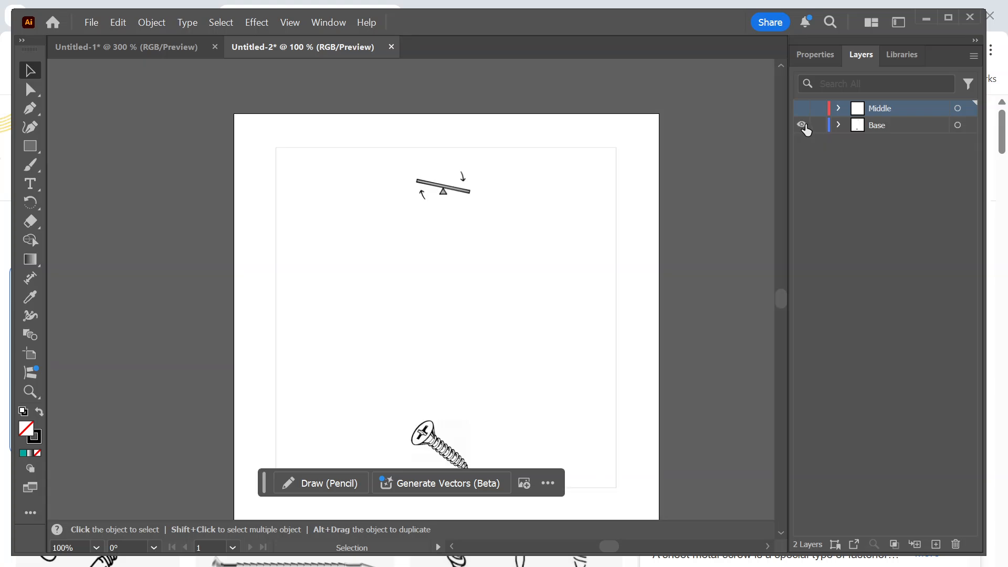
pyautogui.click(803, 110)
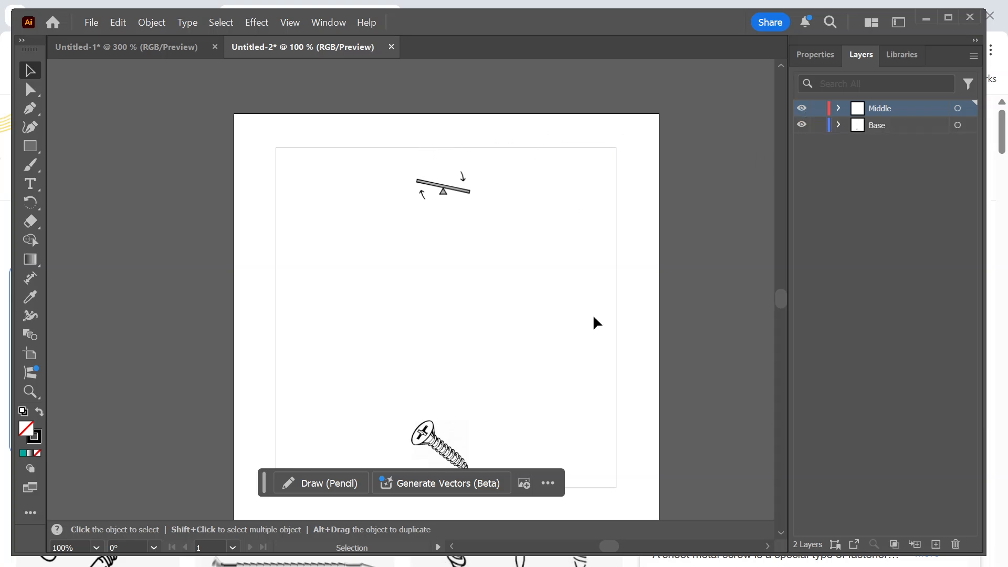
# Hide and show the Base layer, and select the Base and Middle layers in turn to review how the active layer changes.
pyautogui.click(802, 125)
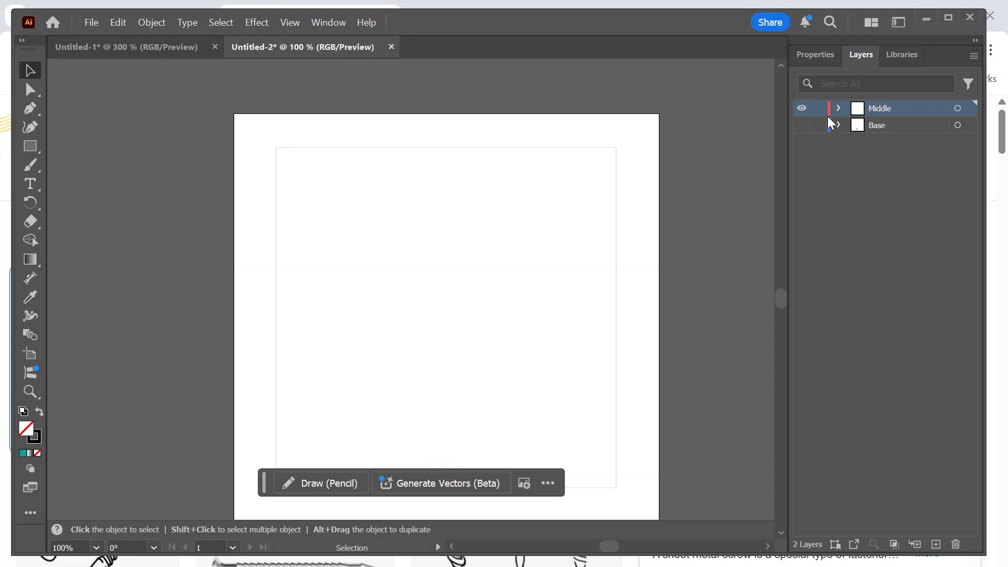
pyautogui.click(802, 125)
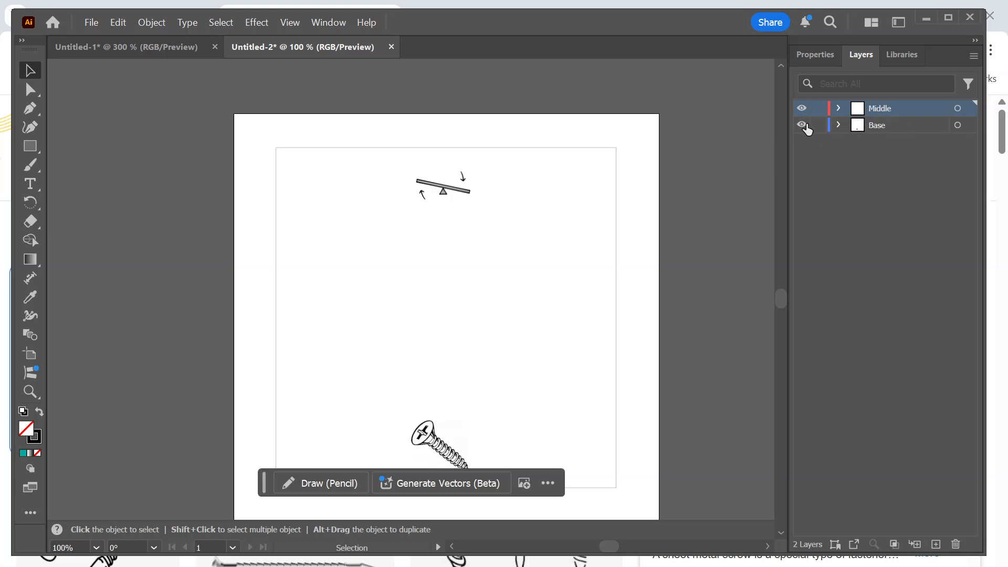
pyautogui.click(893, 126)
pyautogui.click(894, 108)
pyautogui.click(894, 127)
pyautogui.click(894, 109)
pyautogui.click(894, 124)
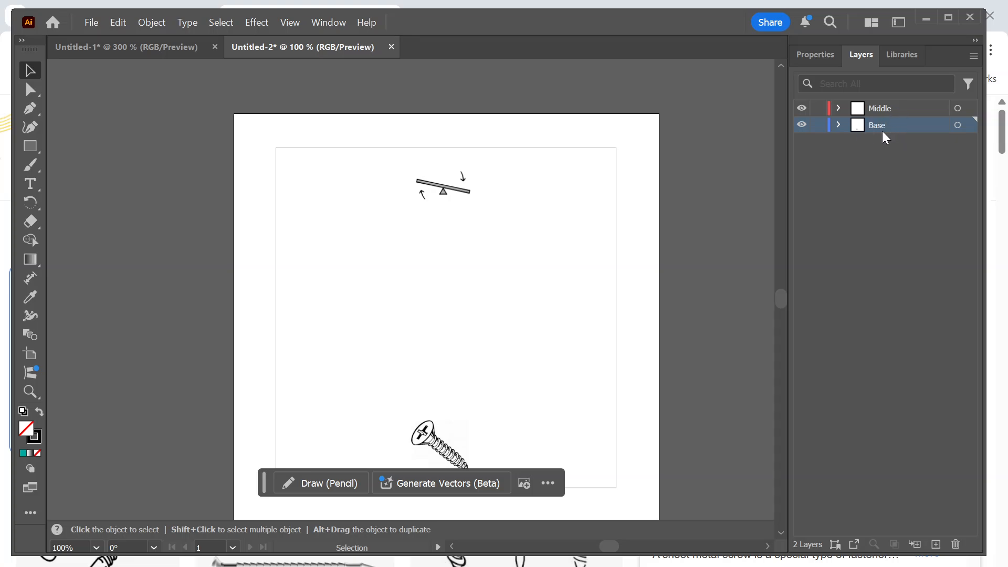
# Draw a hexagon about 1.12 in wide around the lever image on the Middle layer.
pyautogui.click(899, 108)
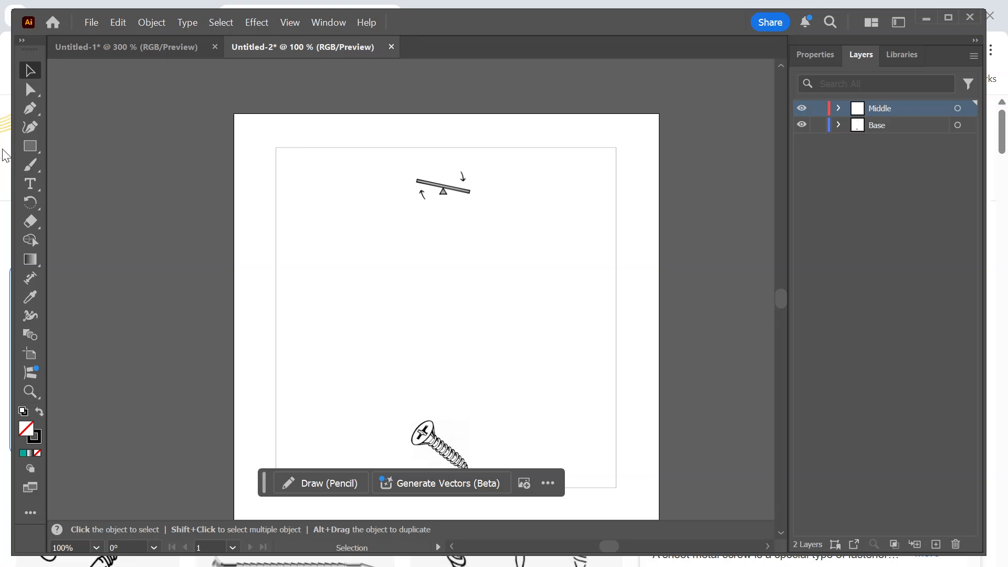
pyautogui.click(30, 147)
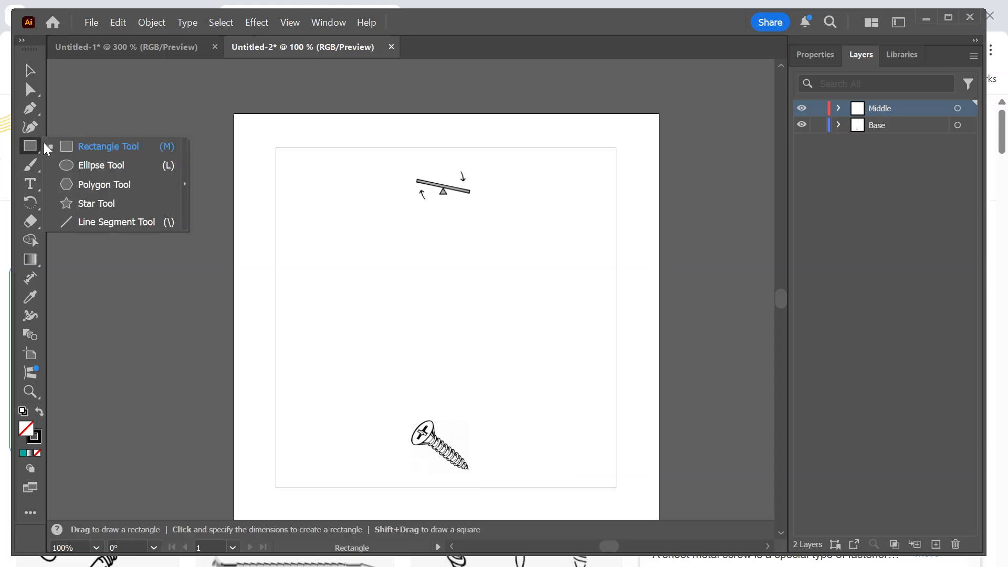
pyautogui.click(99, 181)
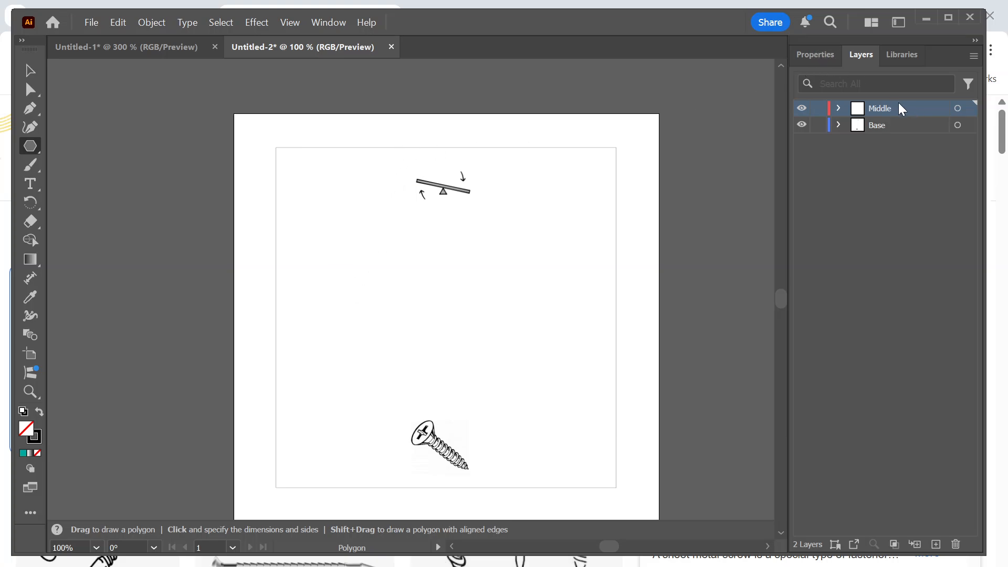
pyautogui.click(813, 54)
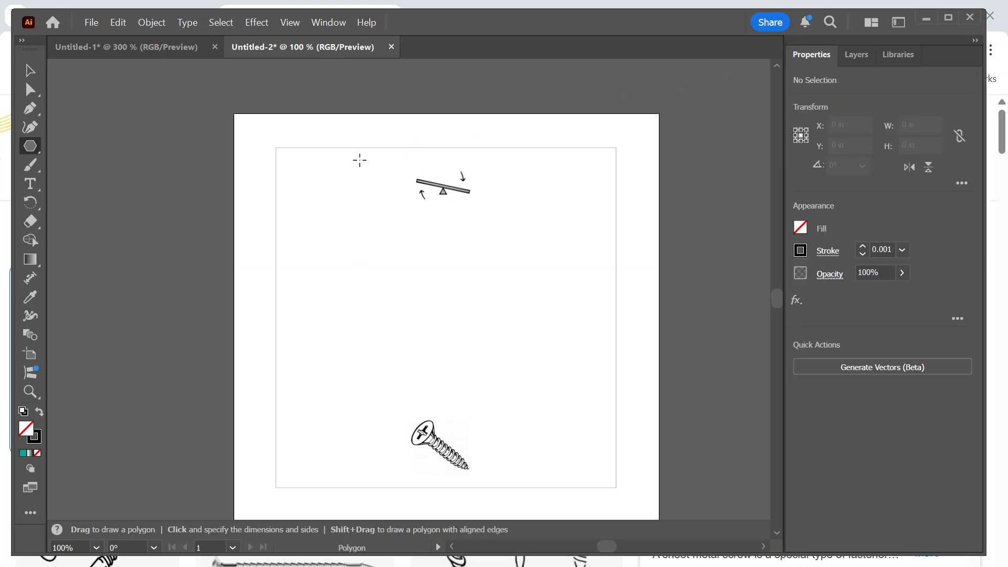
pyautogui.moveTo(387, 159)
pyautogui.mouseDown()
pyautogui.moveTo(423, 187)
pyautogui.moveTo(424, 232)
pyautogui.moveTo(447, 238)
pyautogui.moveTo(436, 238)
pyautogui.mouseUp()
pyautogui.press('v')
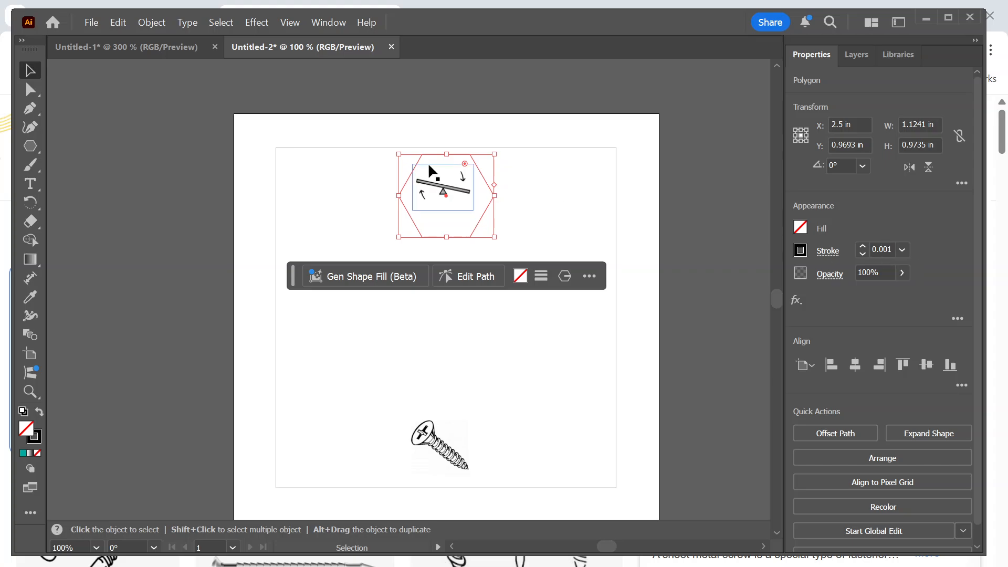
# Hide and show the Base layer to check that the new hexagon belongs to the Middle layer.
pyautogui.click(856, 54)
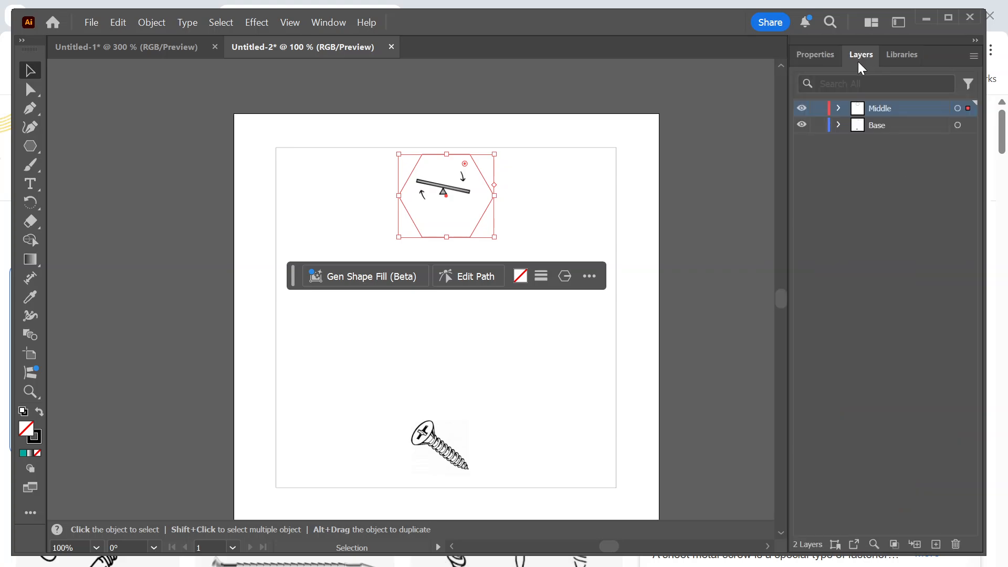
pyautogui.click(801, 126)
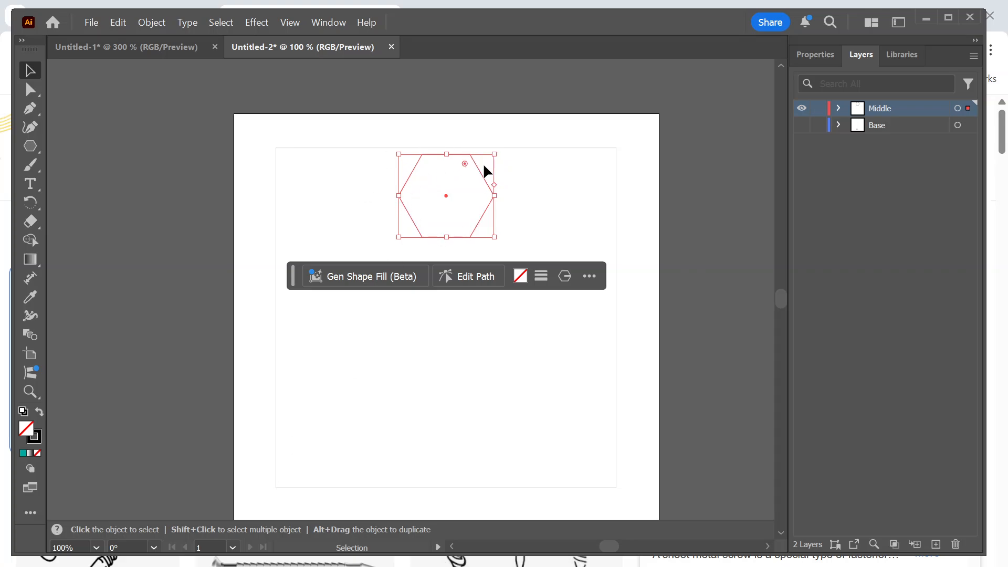
pyautogui.click(828, 58)
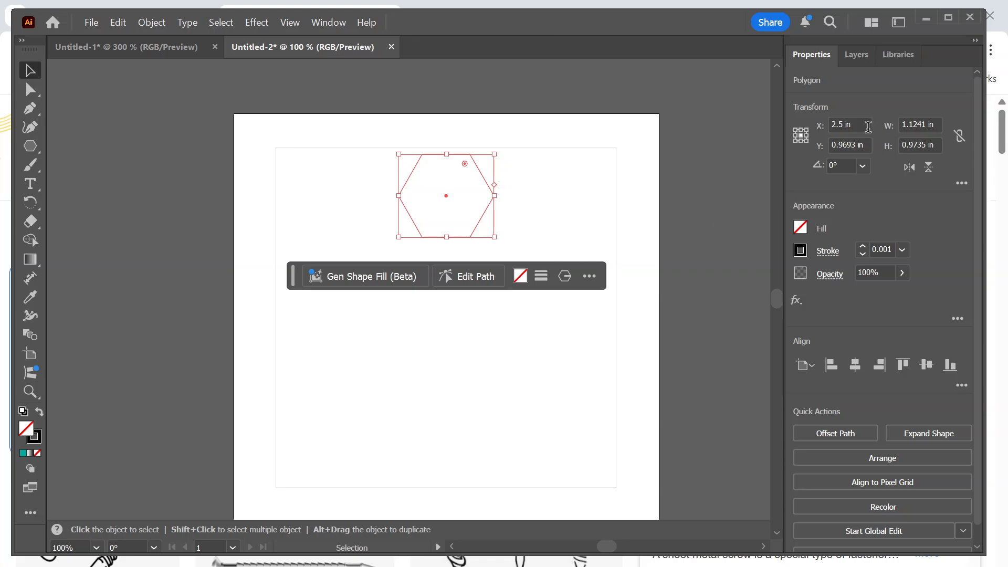
pyautogui.click(855, 56)
pyautogui.click(802, 125)
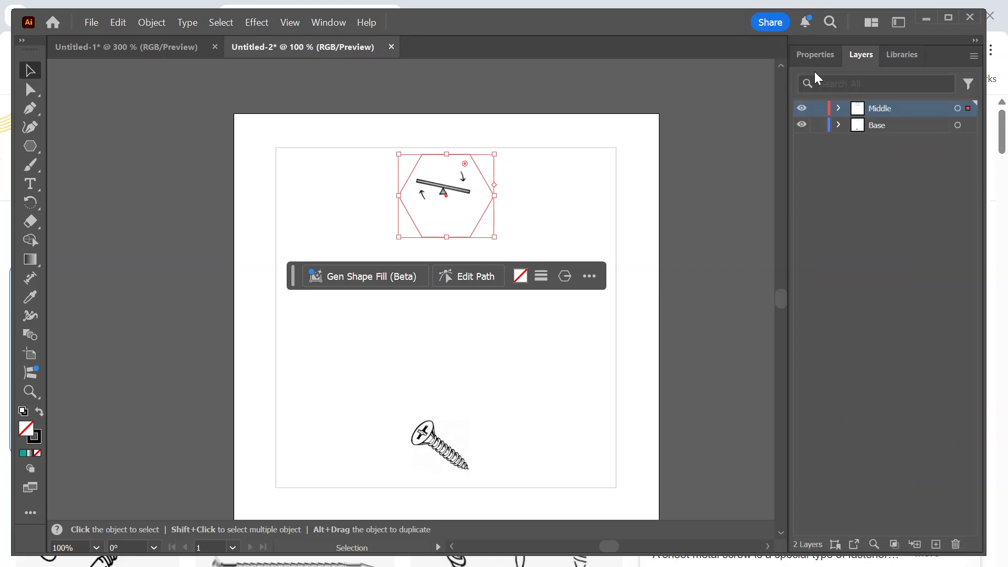
# Move the lever image to the centre of the hexagon and reselect the hexagon.
pyautogui.click(814, 56)
pyautogui.moveTo(452, 195); pyautogui.dragTo(453, 197)
pyautogui.click(470, 157)
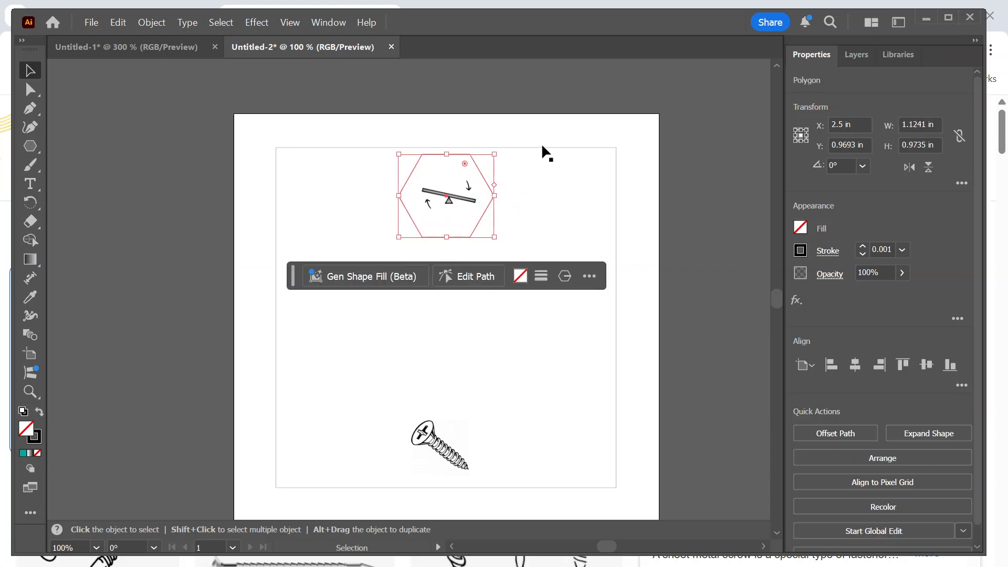
pyautogui.click(854, 55)
pyautogui.click(822, 55)
# Add the text "Lever" on the Middle layer in the empty area below the hexagon.
pyautogui.click(30, 185)
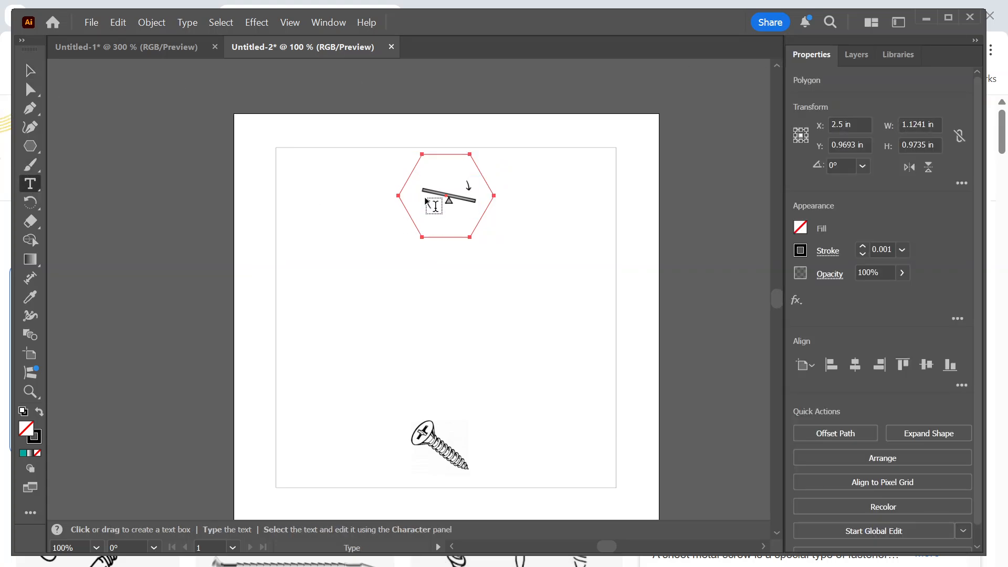
pyautogui.click(409, 292)
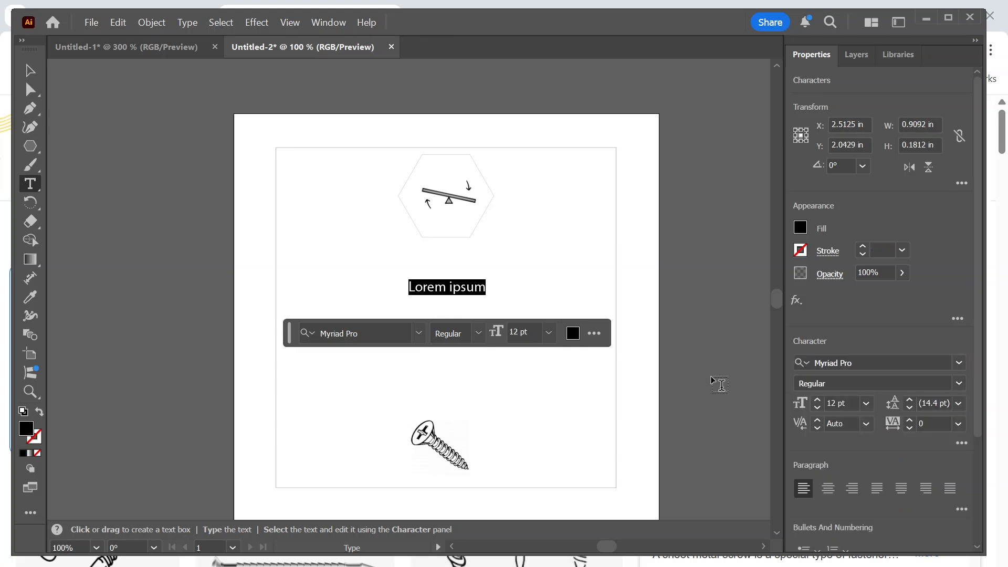
pyautogui.write('Lever')
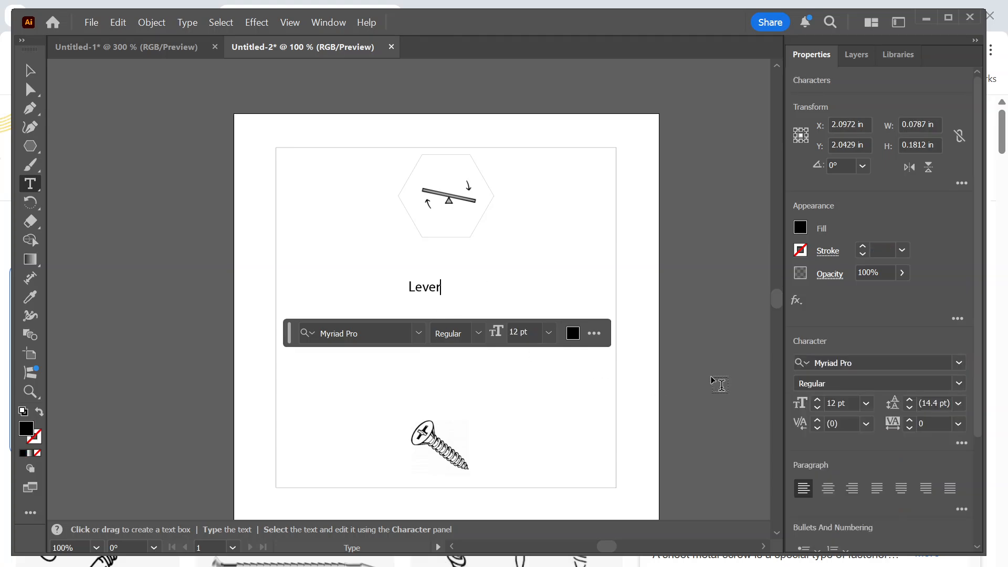
# Set the "Lever" text to the Permanent Marker Regular font at 15 pt.
pyautogui.doubleClick(427, 283)
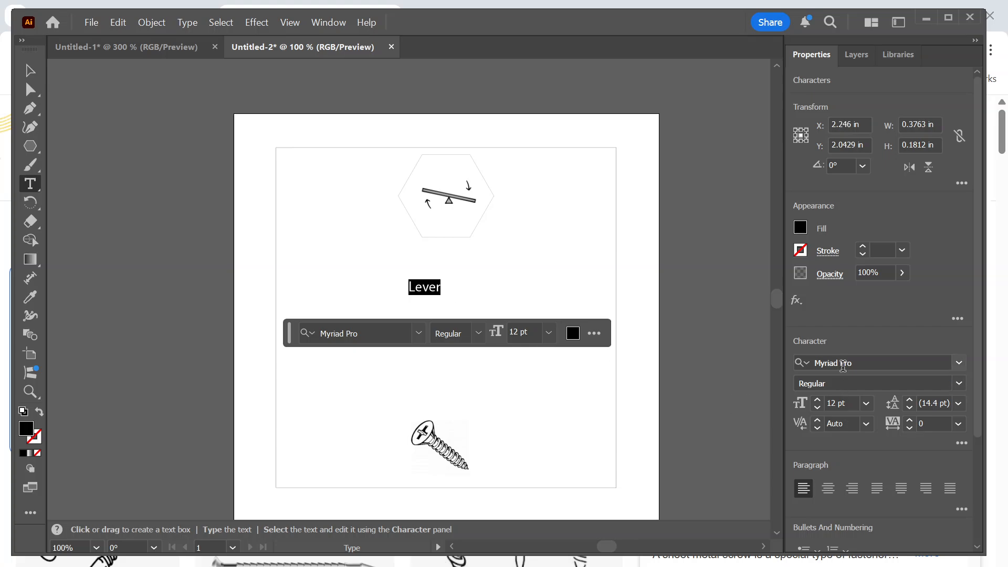
pyautogui.click(871, 363)
pyautogui.click(961, 364)
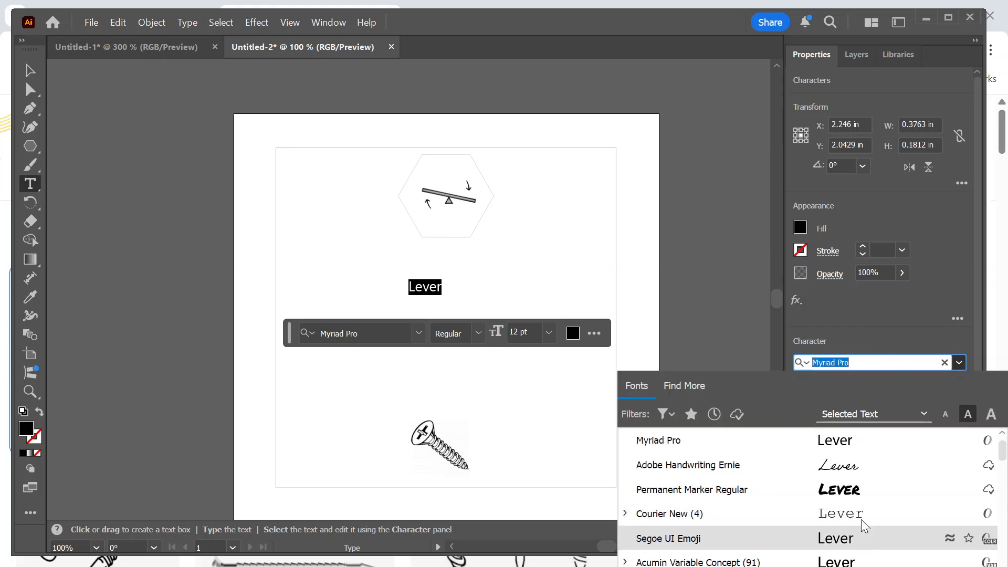
pyautogui.click(865, 489)
pyautogui.click(817, 399)
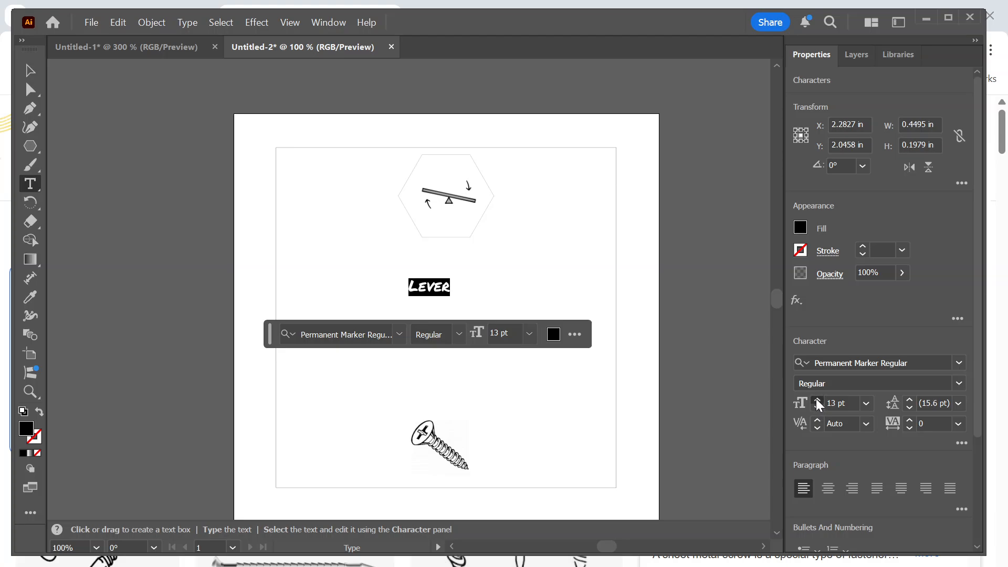
pyautogui.click(816, 399)
pyautogui.click(817, 399)
# Move the "Lever" text to the centre of the hexagon and hide the Base layer to inspect its placement.
pyautogui.click(30, 70)
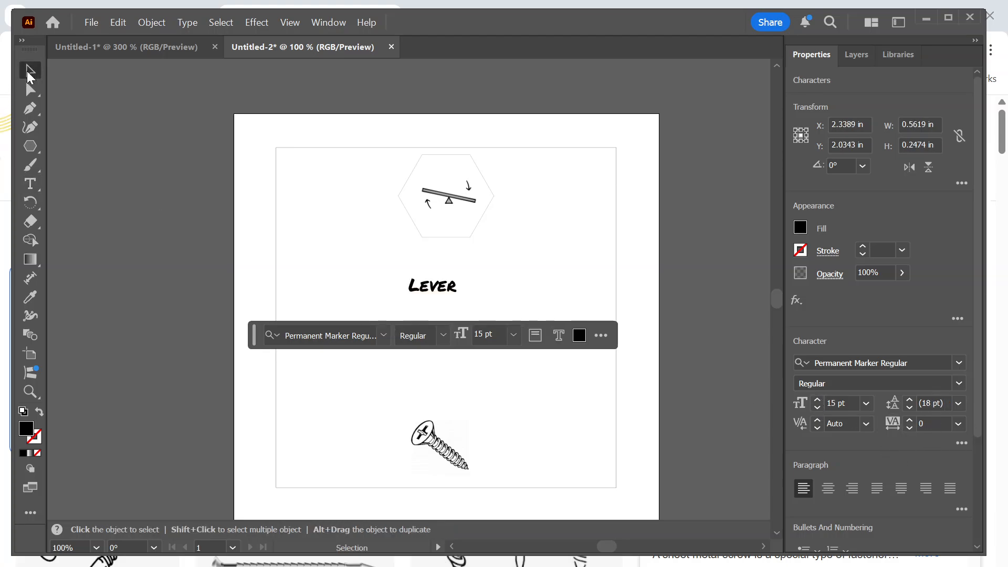
pyautogui.moveTo(426, 286); pyautogui.dragTo(447, 197)
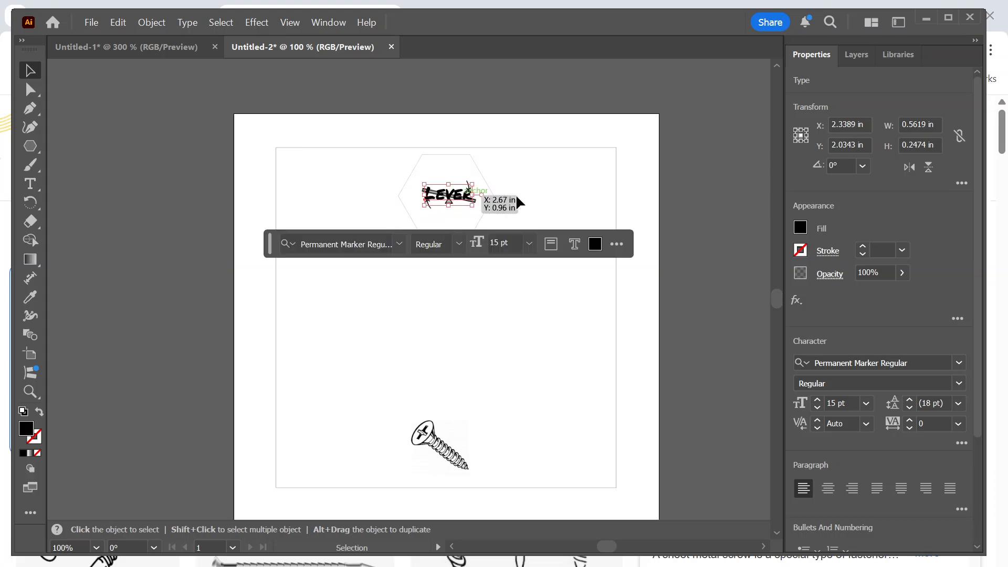
pyautogui.click(853, 53)
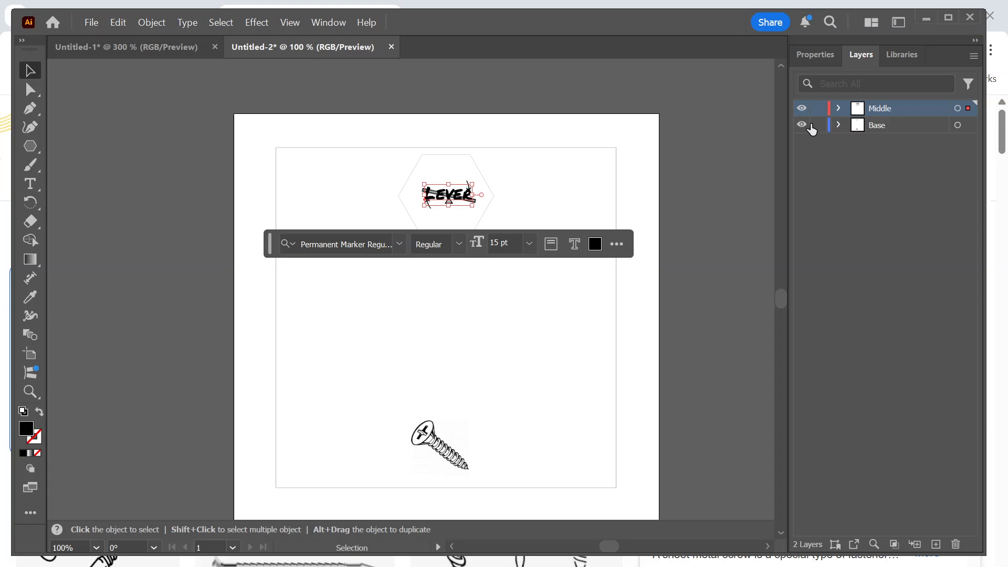
pyautogui.click(802, 126)
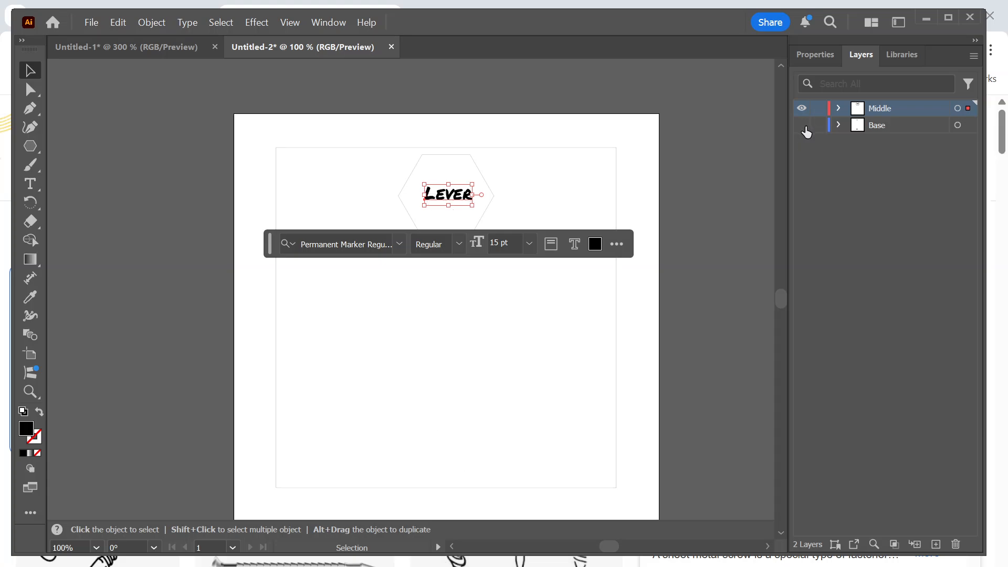
pyautogui.click(726, 187)
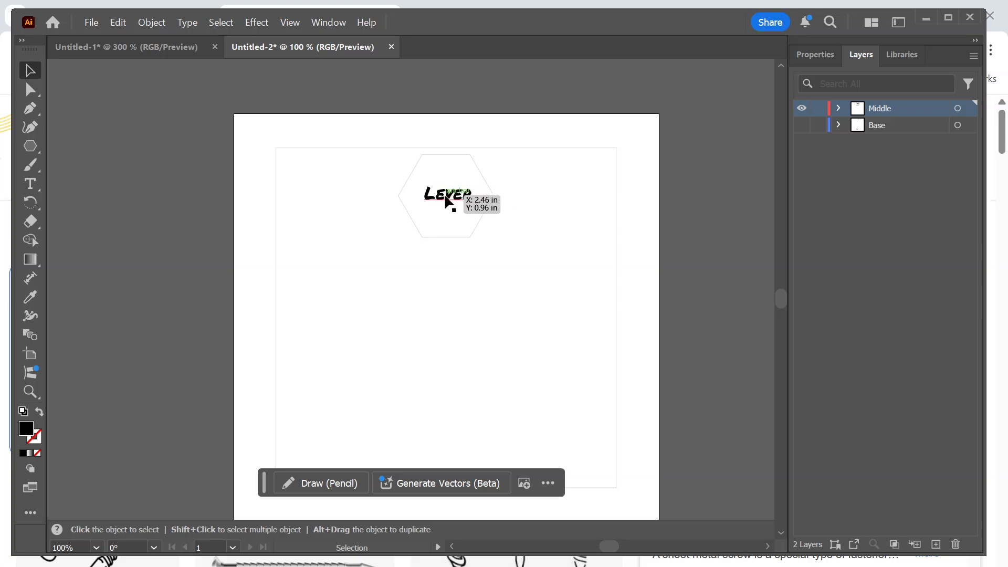
# Hide and show the Middle and Base layers in turn to compare the text with the lever image beneath, leaving both visible.
pyautogui.click(801, 110)
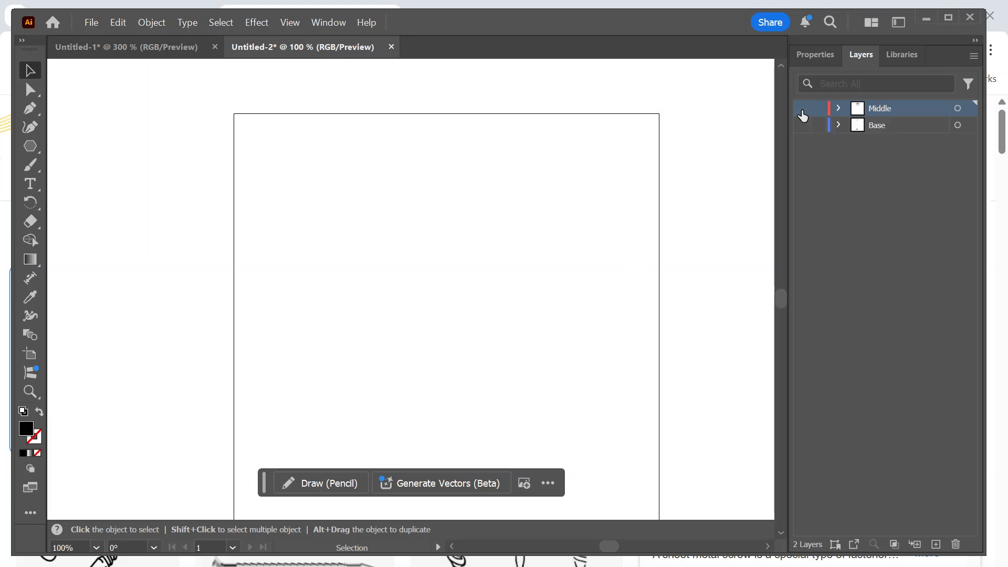
pyautogui.click(802, 126)
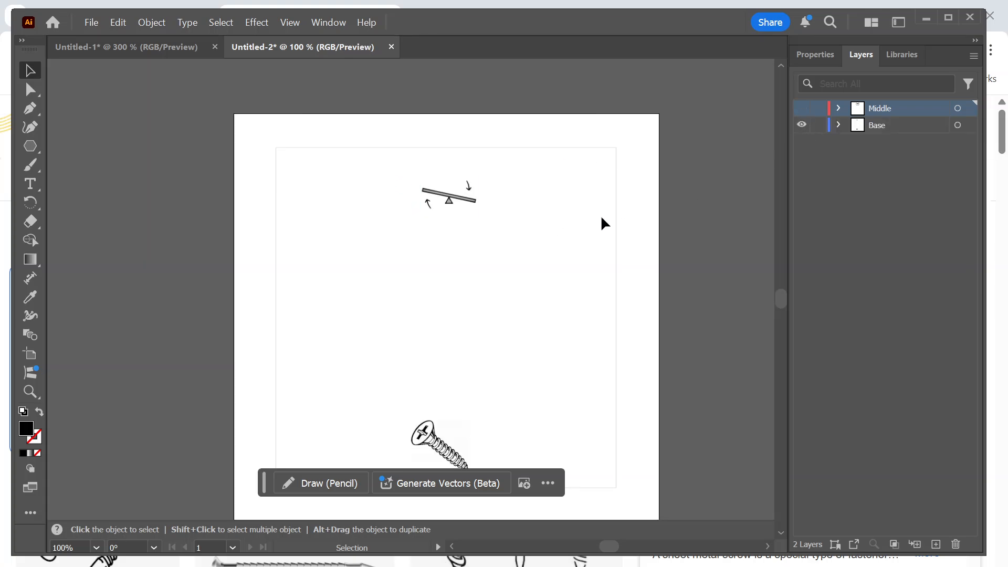
pyautogui.click(801, 126)
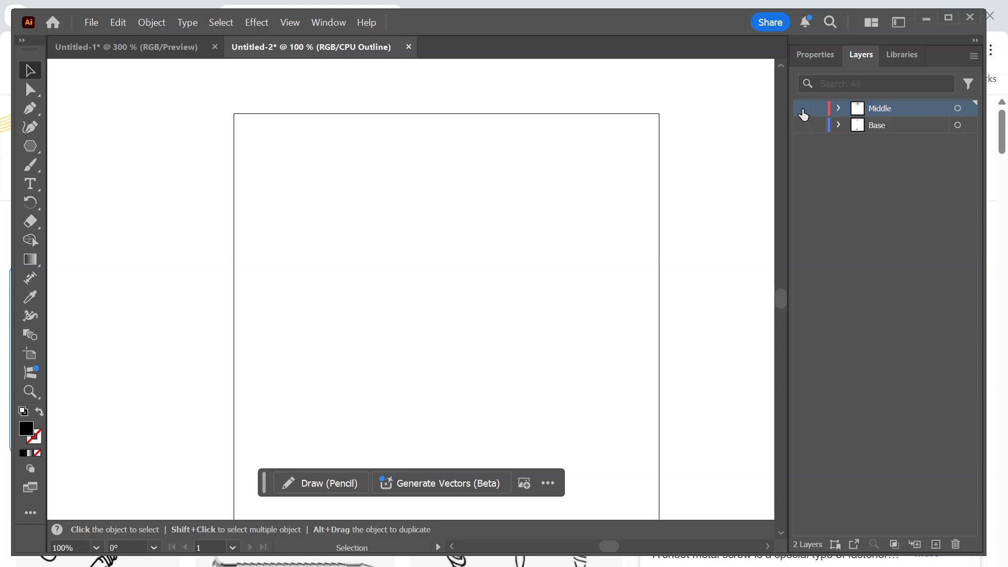
pyautogui.click(801, 109)
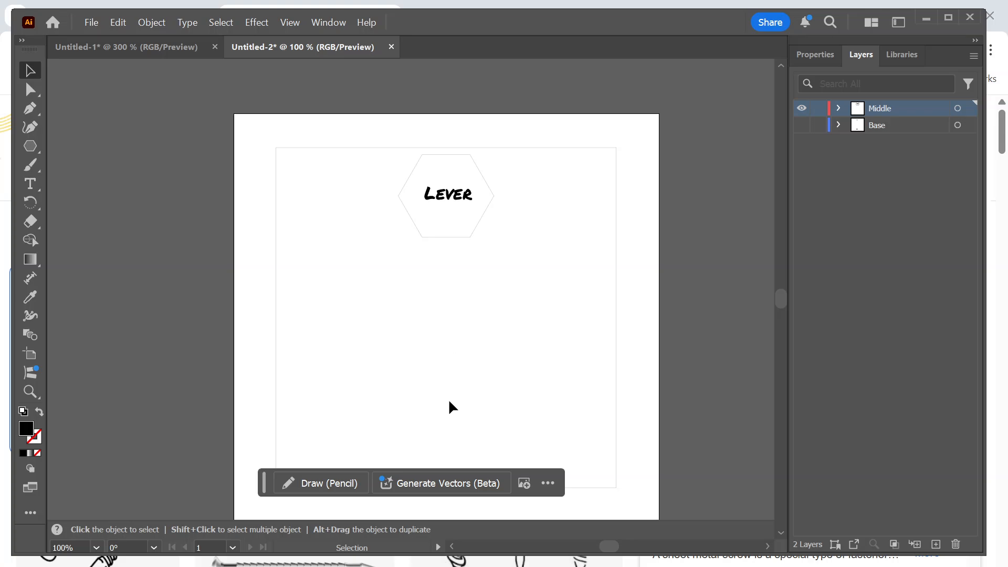
pyautogui.click(802, 125)
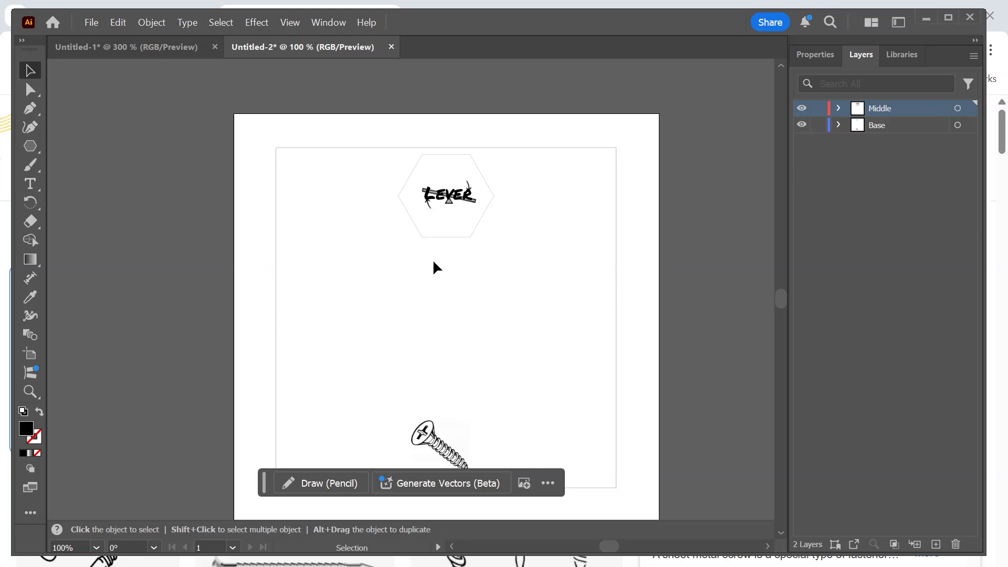
# Draw a second hexagon about 1.10 in wide beside the screw on the Middle layer, with no fill and a black stroke.
pyautogui.click(26, 151)
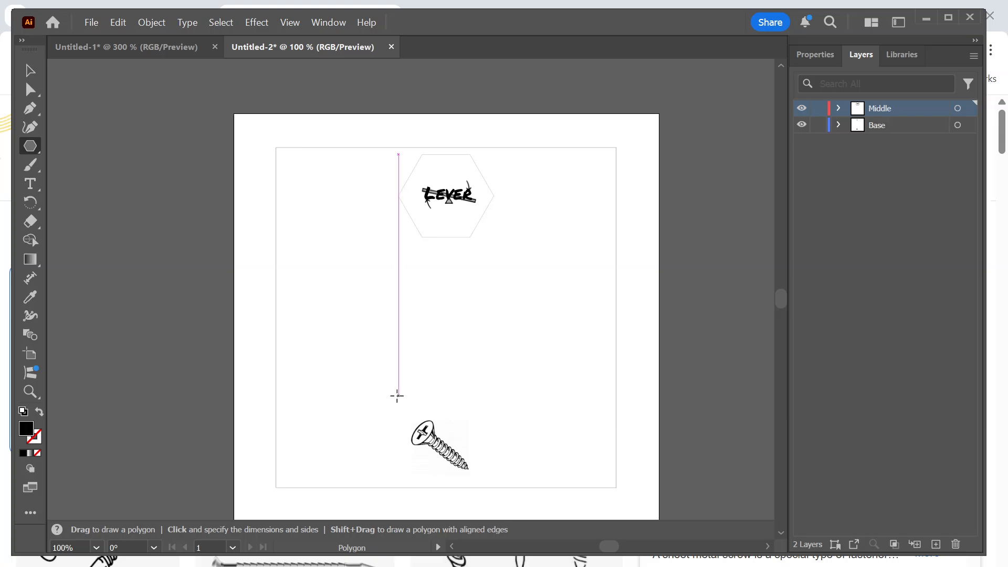
pyautogui.moveTo(397, 394); pyautogui.dragTo(427, 431)
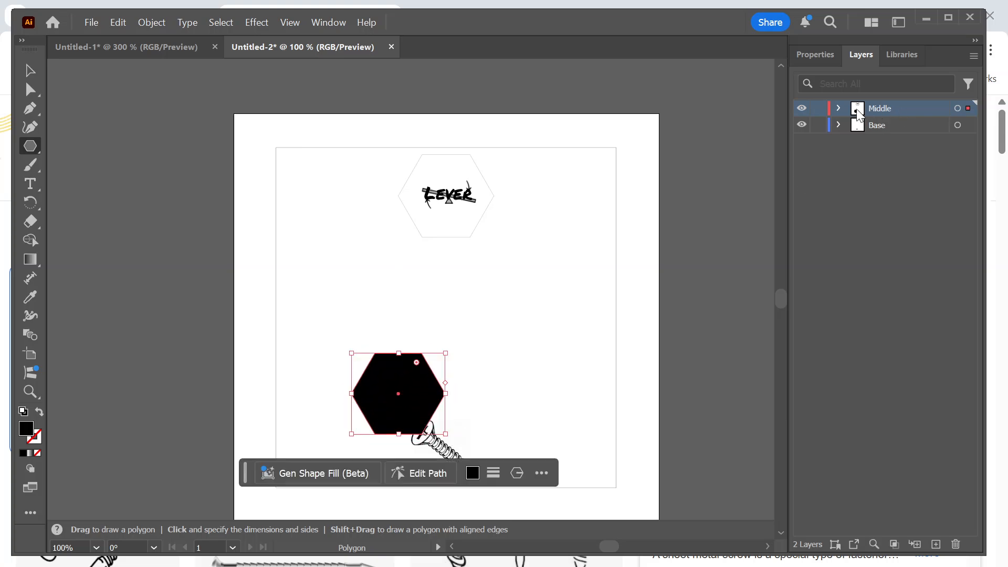
pyautogui.click(816, 55)
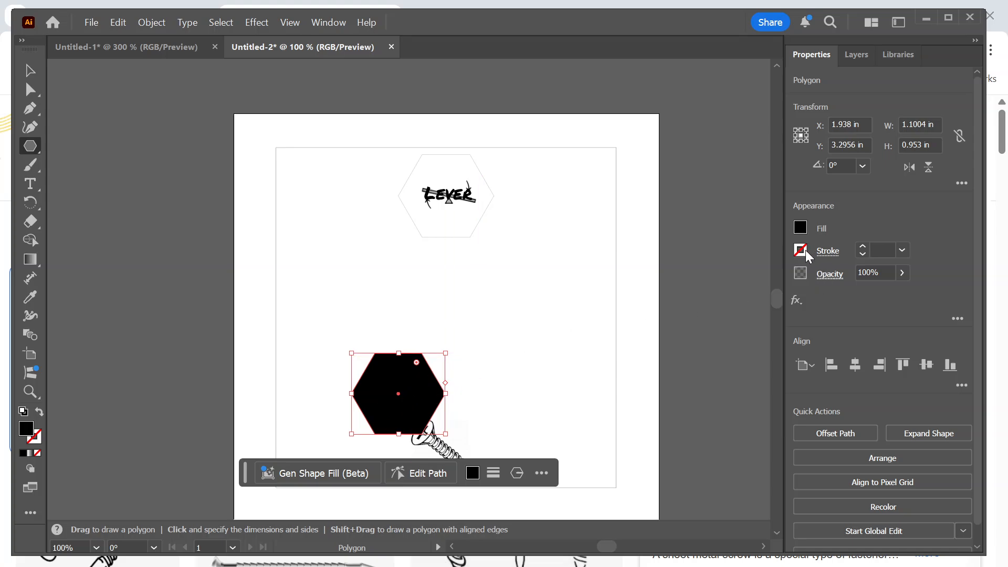
pyautogui.click(800, 229)
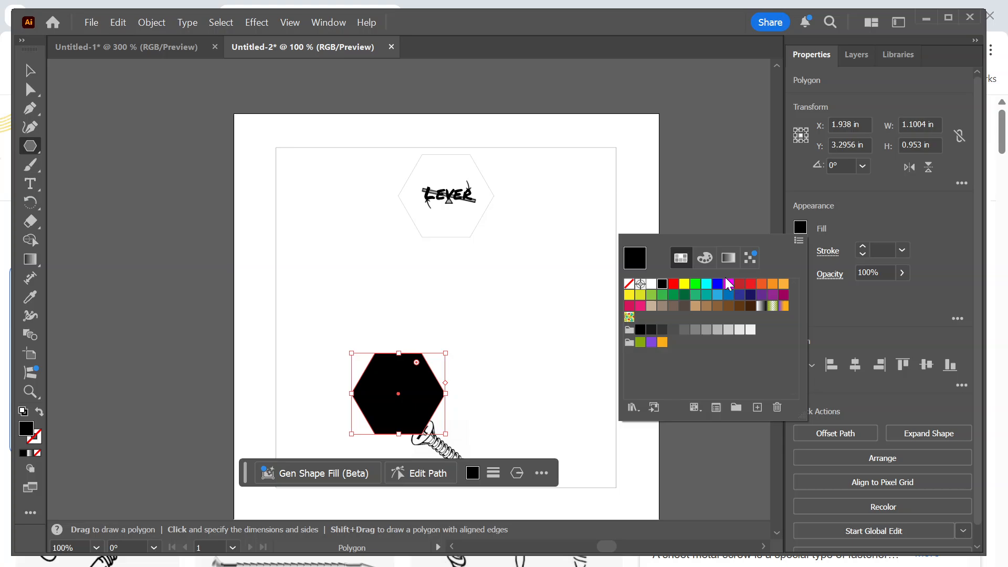
pyautogui.click(629, 283)
pyautogui.click(800, 251)
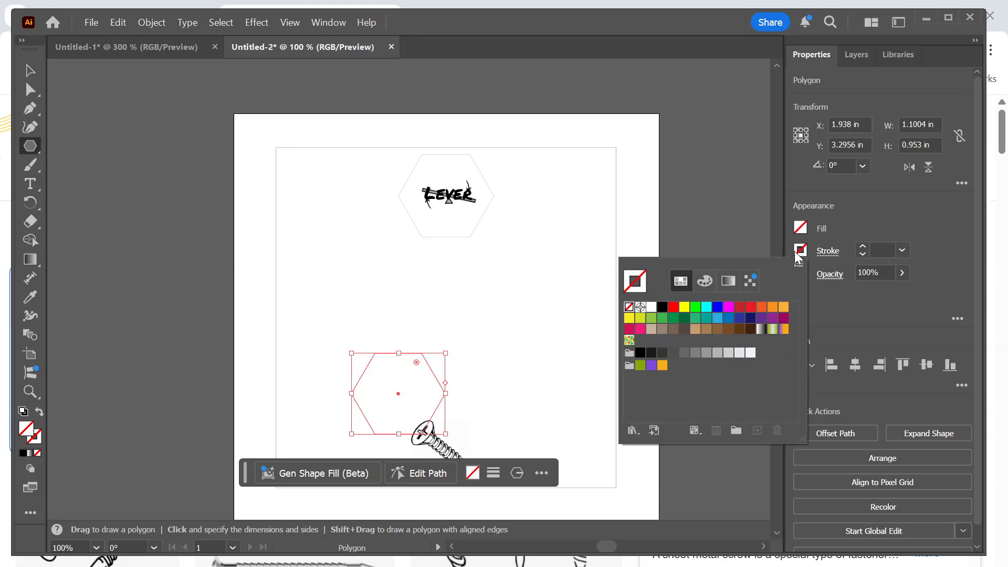
pyautogui.click(662, 307)
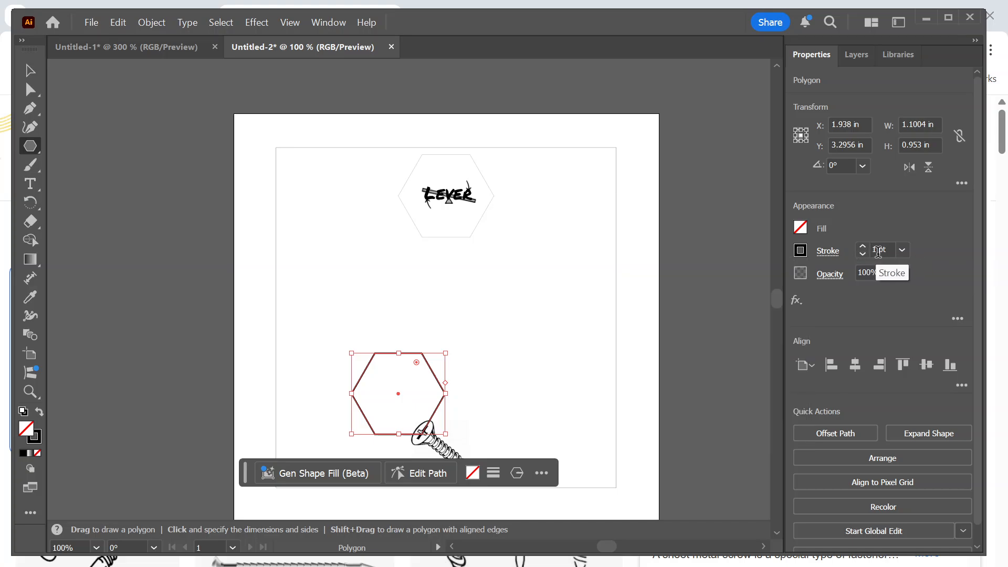
# Set the stroke weight of the new hexagon beside the screw to 0.001 pt.
pyautogui.doubleClick(877, 251)
pyautogui.write('.')
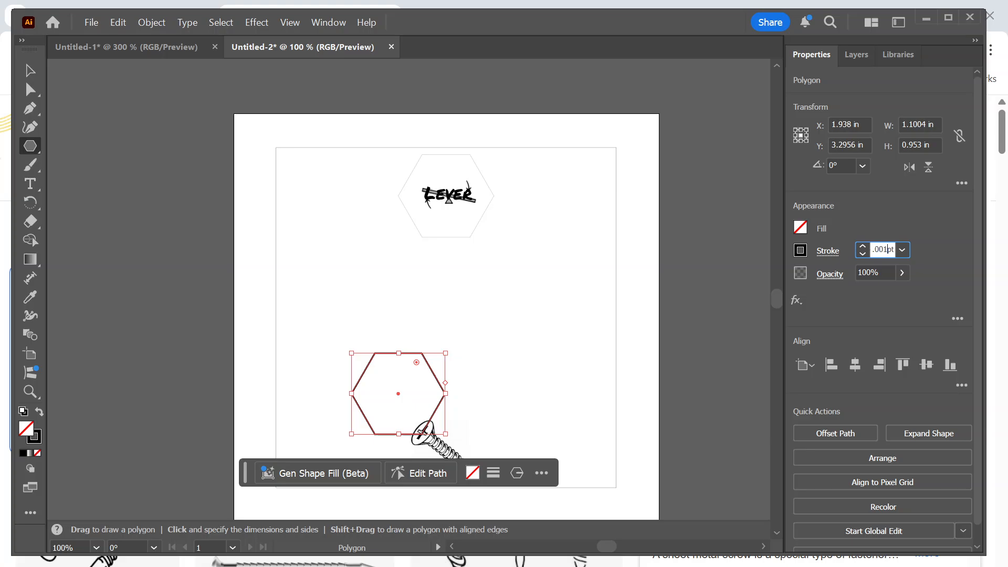
pyautogui.click(928, 256)
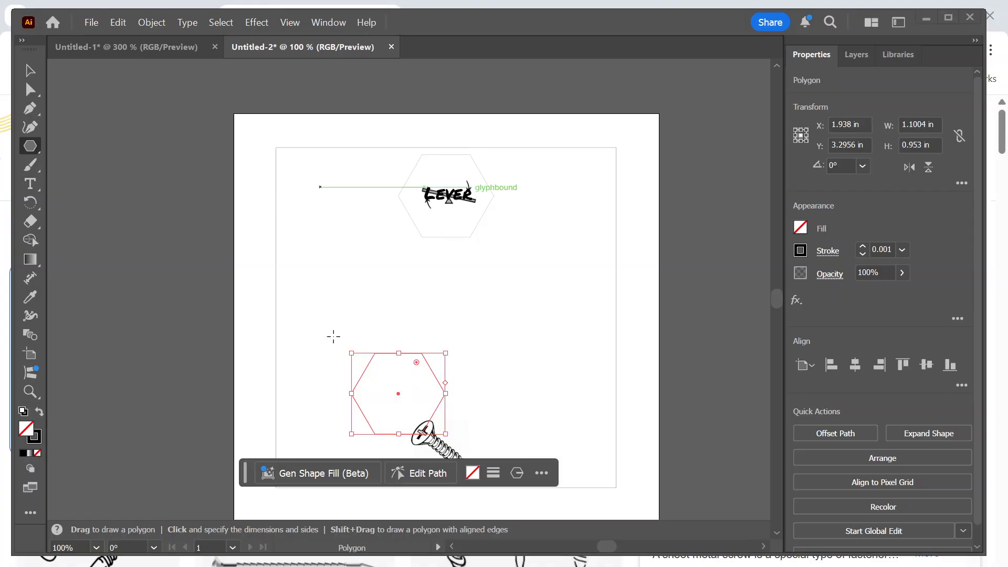
# Move the second hexagon over the screw and enlarge it to about 1.19 in wide so it surrounds the image.
pyautogui.press('v')
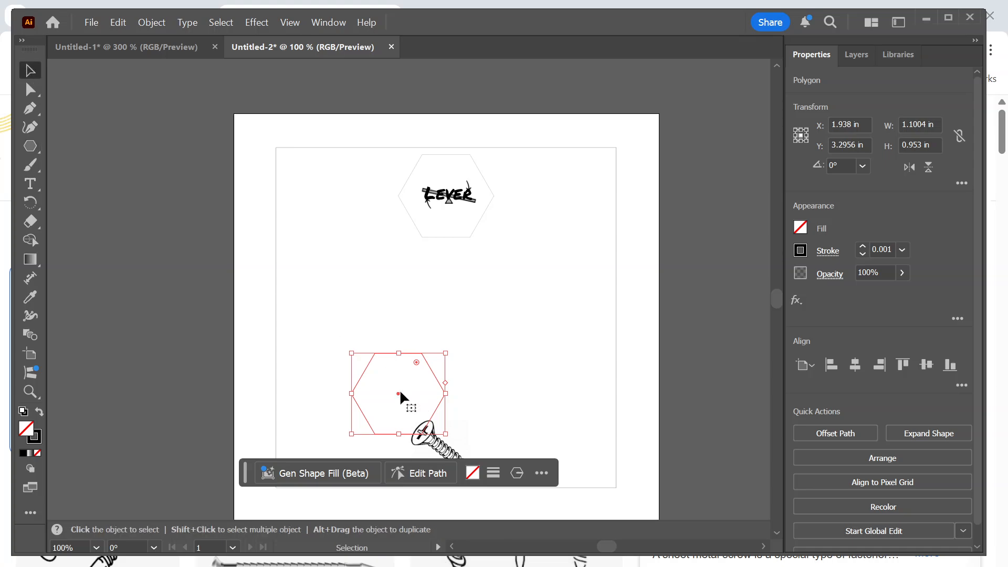
pyautogui.moveTo(399, 392); pyautogui.dragTo(446, 447)
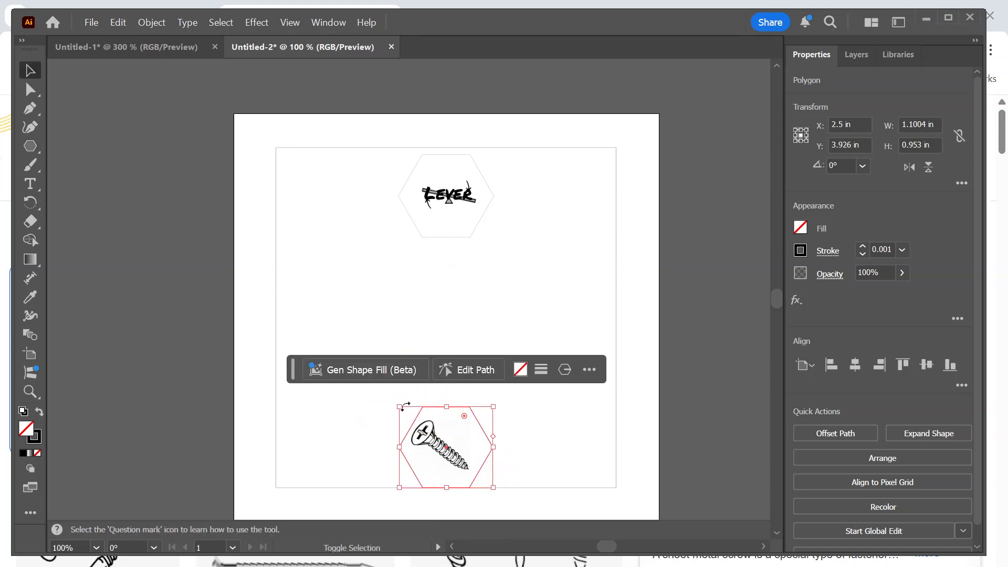
pyautogui.moveTo(400, 408); pyautogui.dragTo(391, 399)
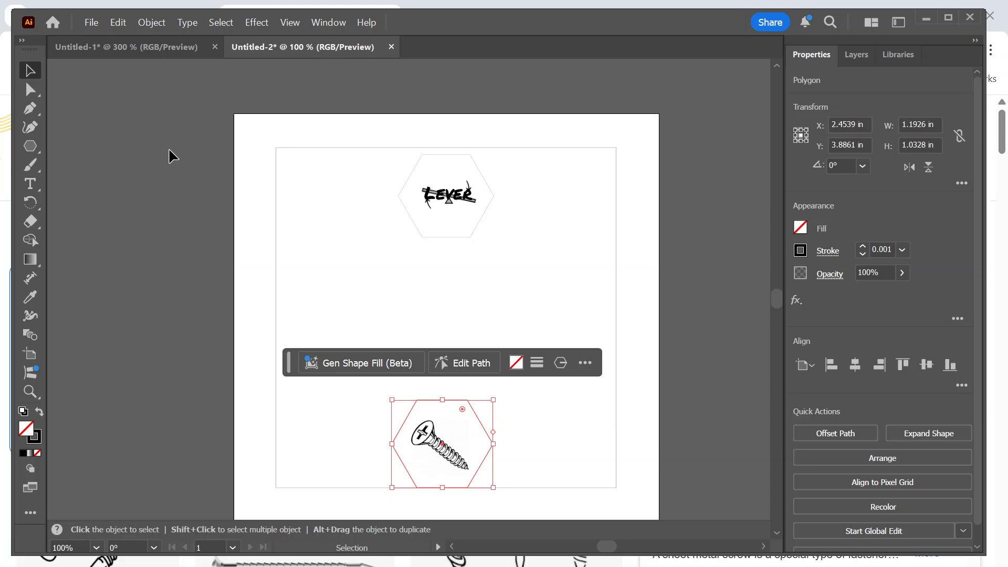
# Add the text "Screw" and place it over the screw image inside the second hexagon.
pyautogui.click(36, 185)
pyautogui.click(404, 342)
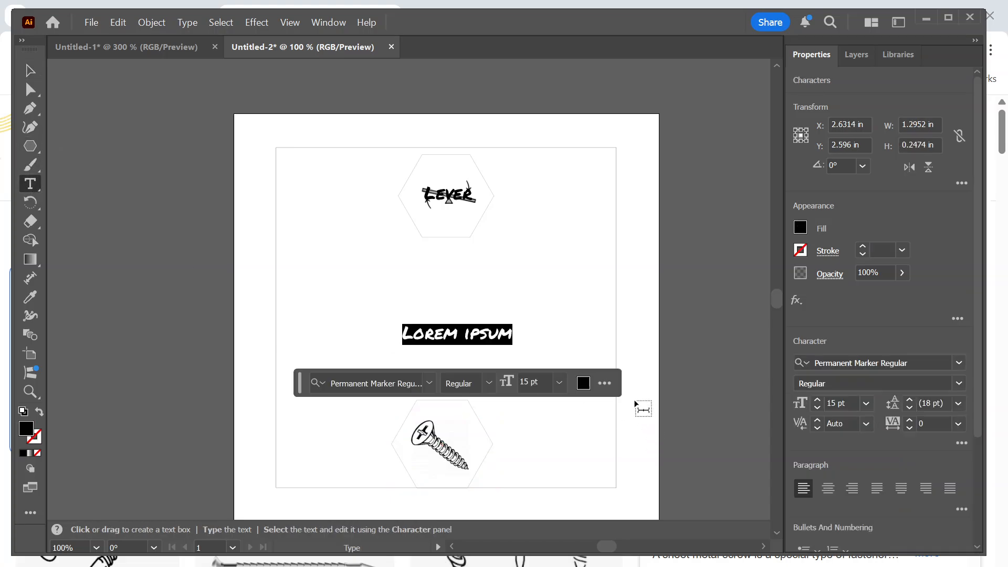
pyautogui.write('Screw')
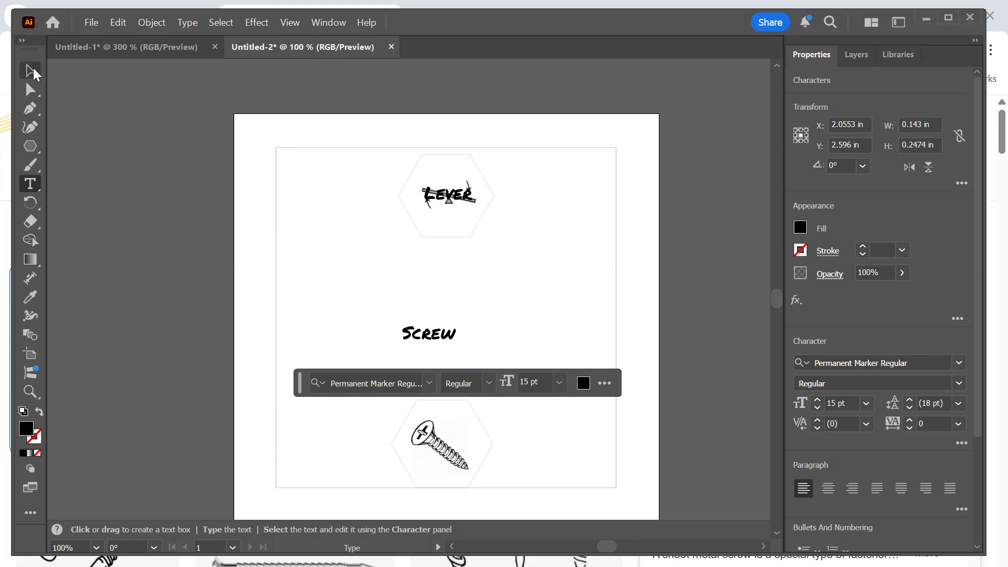
pyautogui.click(30, 70)
pyautogui.moveTo(433, 336); pyautogui.dragTo(447, 457)
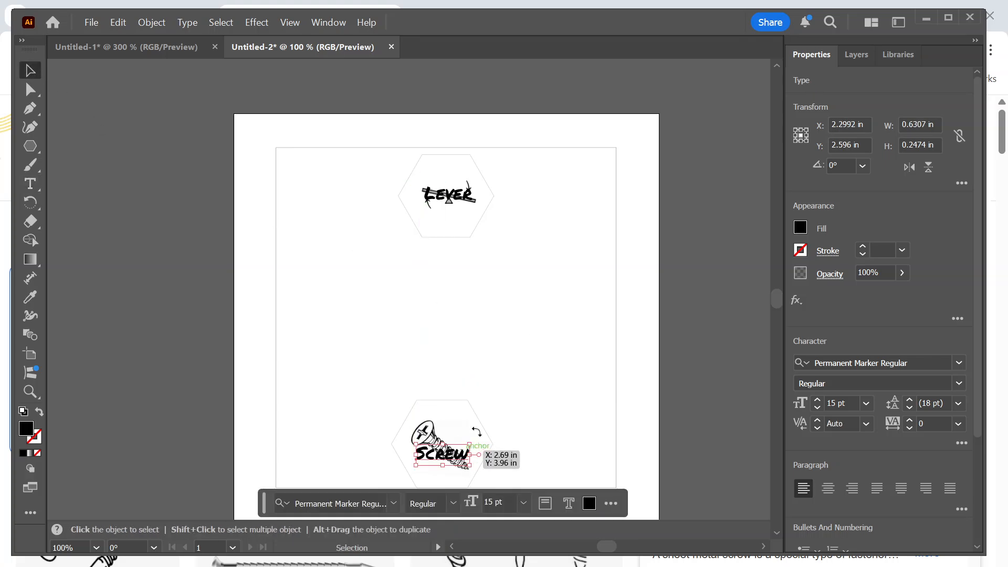
# Hide and show the Base and Middle layers in turn to compare the "Screw" label with the image beneath it.
pyautogui.click(857, 58)
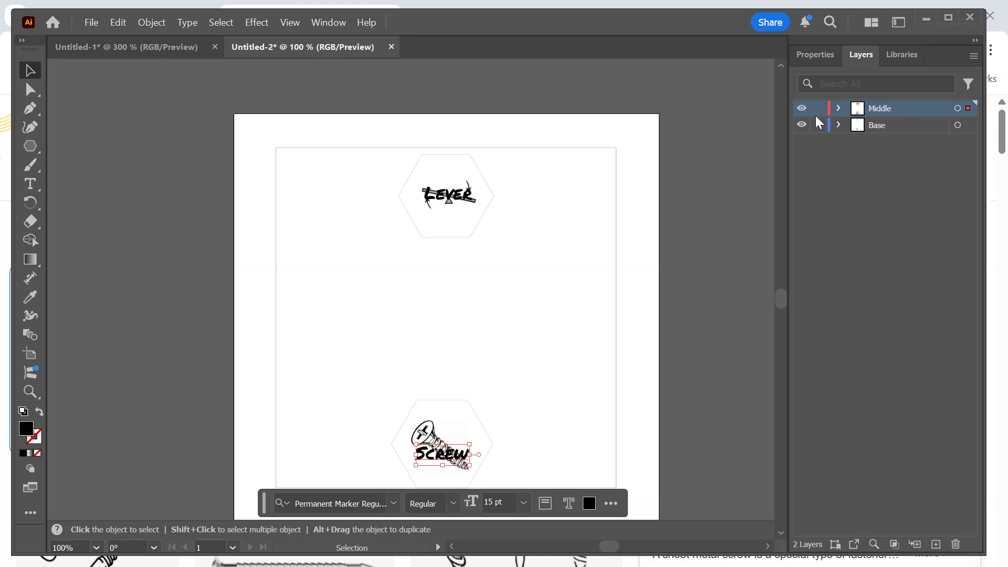
pyautogui.click(802, 124)
pyautogui.click(802, 125)
pyautogui.click(802, 125)
pyautogui.click(801, 125)
pyautogui.click(804, 126)
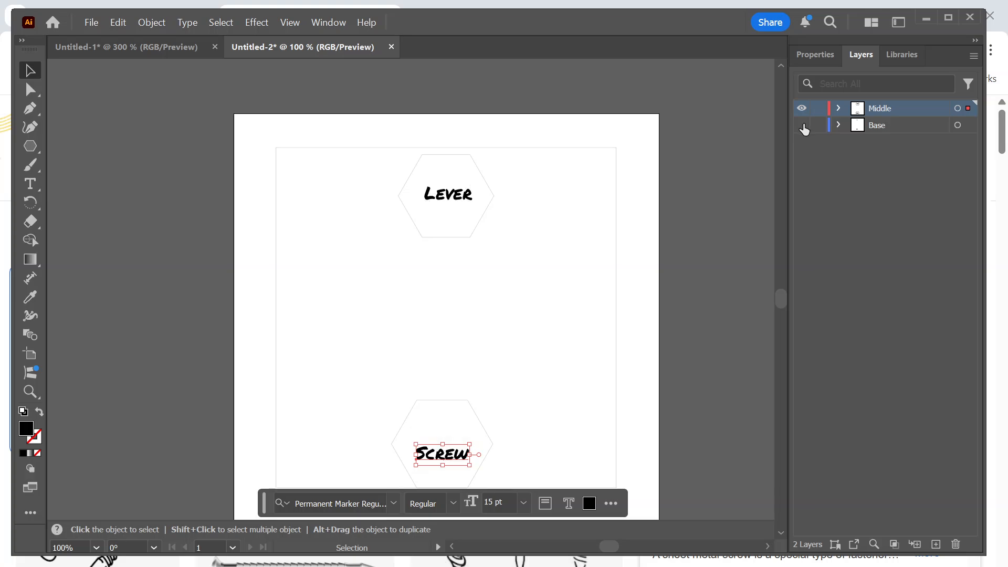
pyautogui.click(803, 125)
pyautogui.click(802, 110)
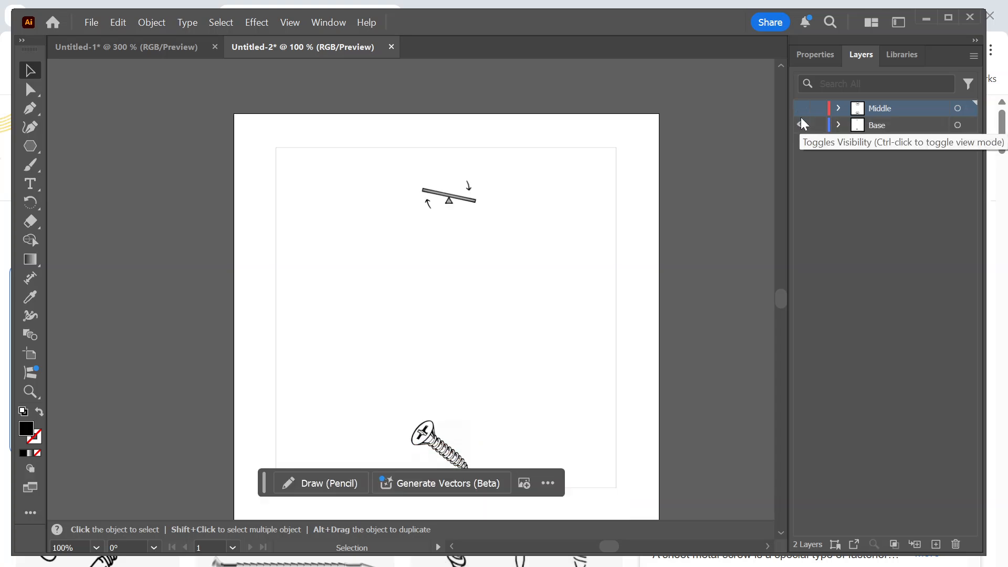
pyautogui.click(802, 108)
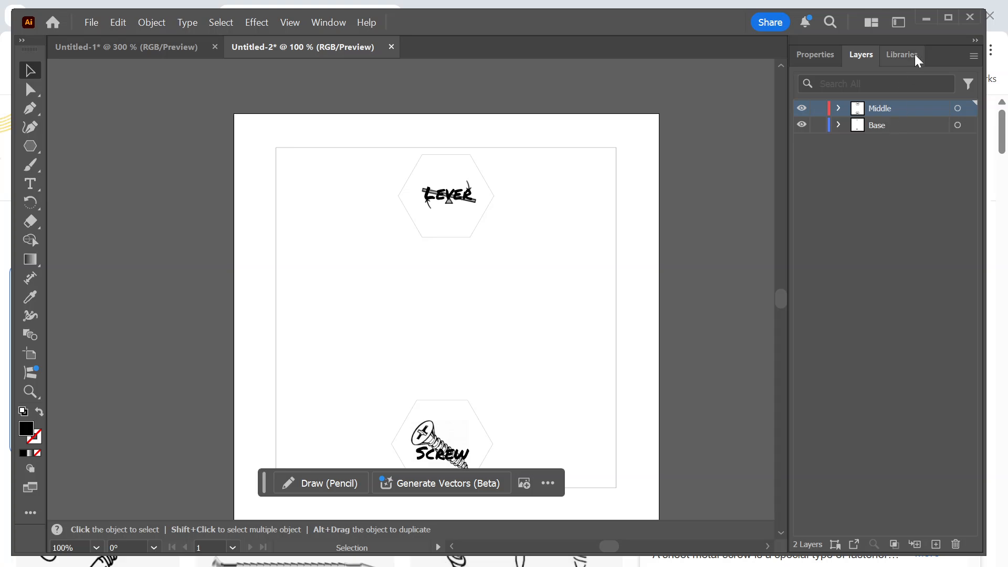
# Hide the Base layer so that only the Middle layer's hexagons and labels are shown.
pyautogui.click(814, 57)
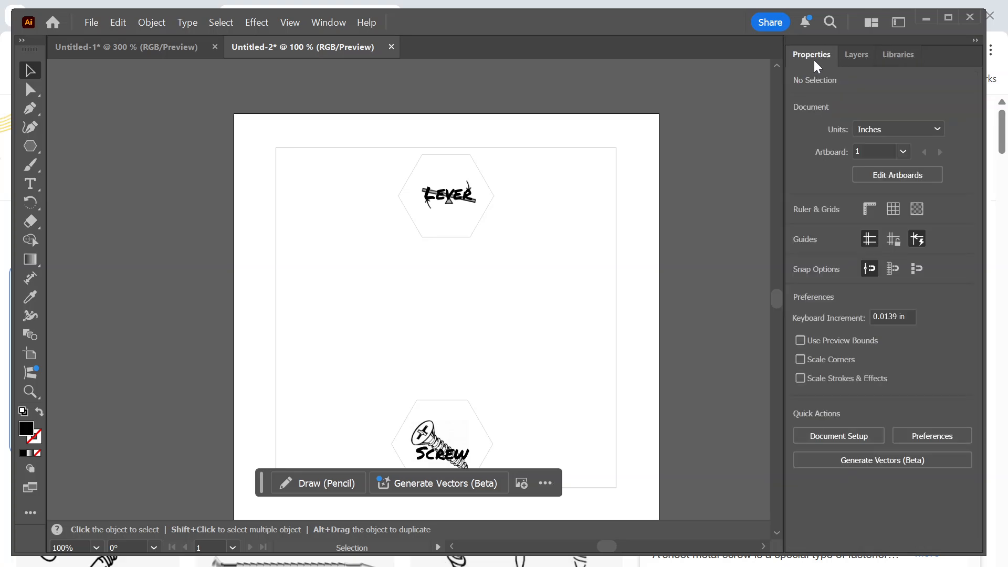
pyautogui.click(854, 56)
pyautogui.click(856, 54)
pyautogui.click(802, 125)
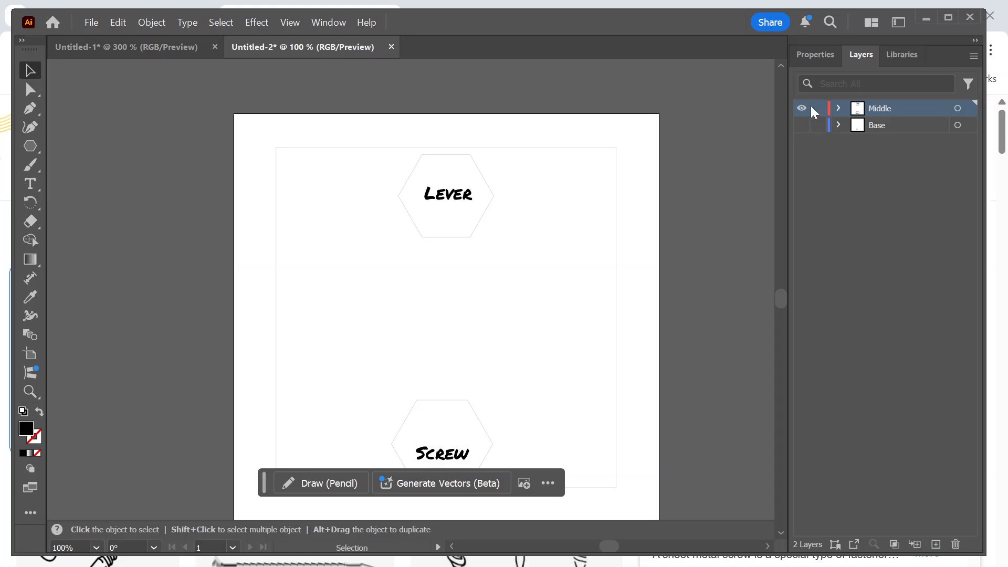
# Draw a downward-bowing curve about 2 in wide with the Pen tool in the empty area between the two hexagons.
pyautogui.click(809, 54)
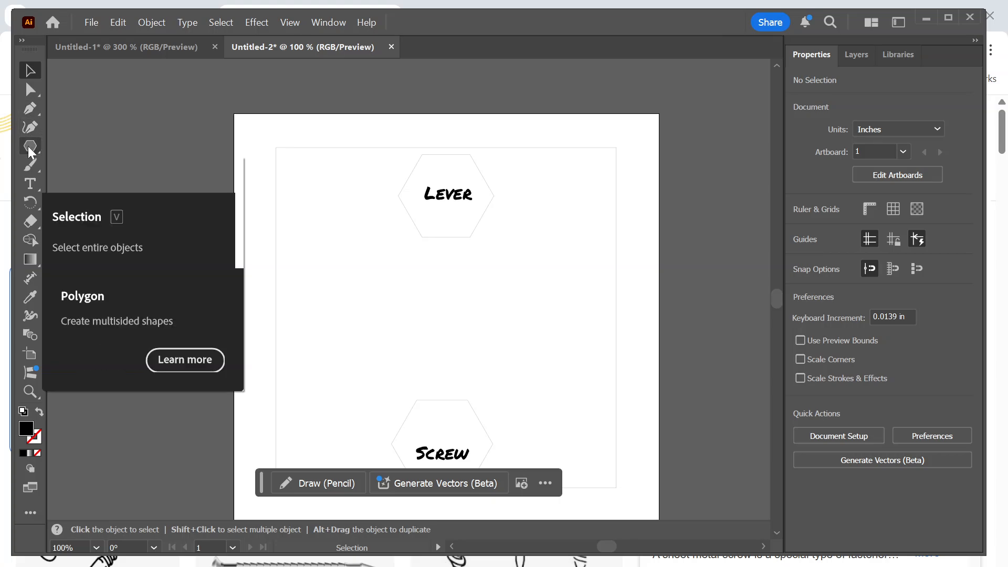
pyautogui.click(30, 108)
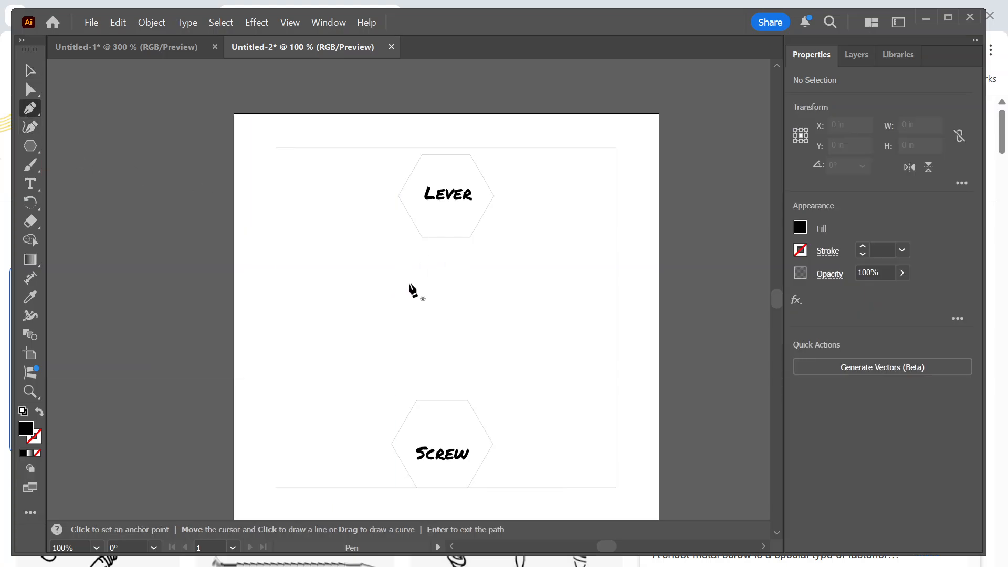
pyautogui.click(375, 317)
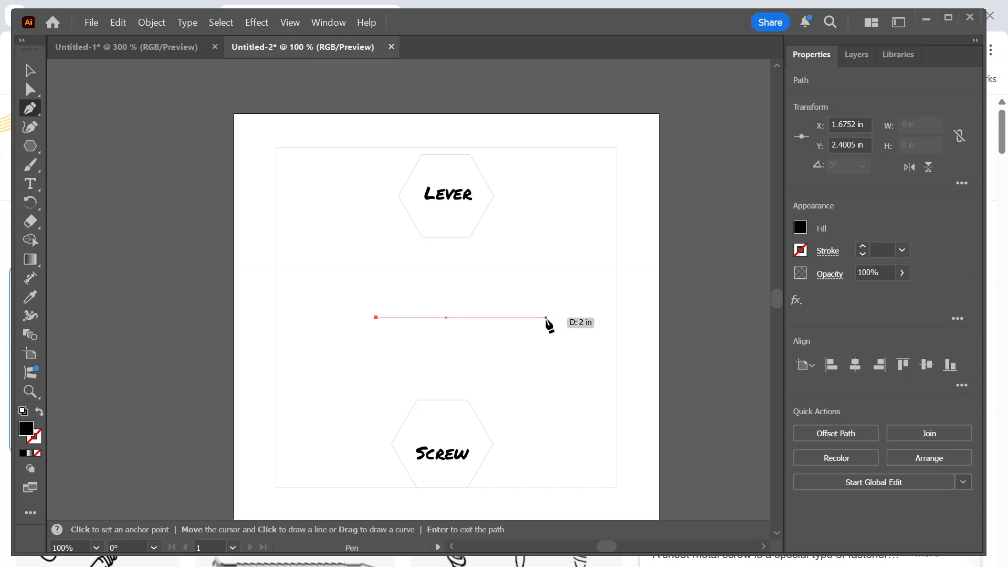
pyautogui.moveTo(546, 317); pyautogui.dragTo(640, 231)
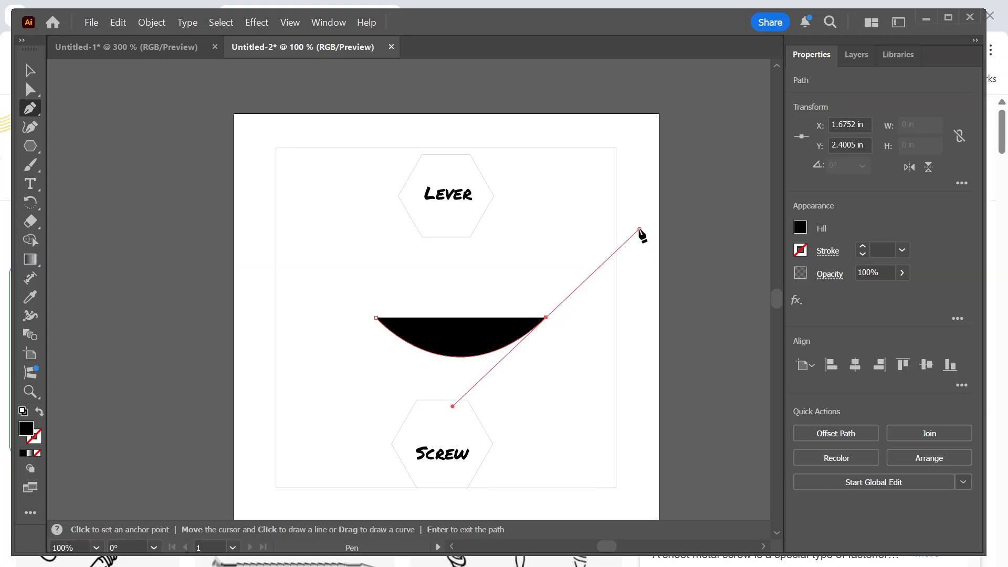
# Give the curve no fill and a black stroke of 0.001 pt.
pyautogui.click(800, 227)
pyautogui.click(629, 283)
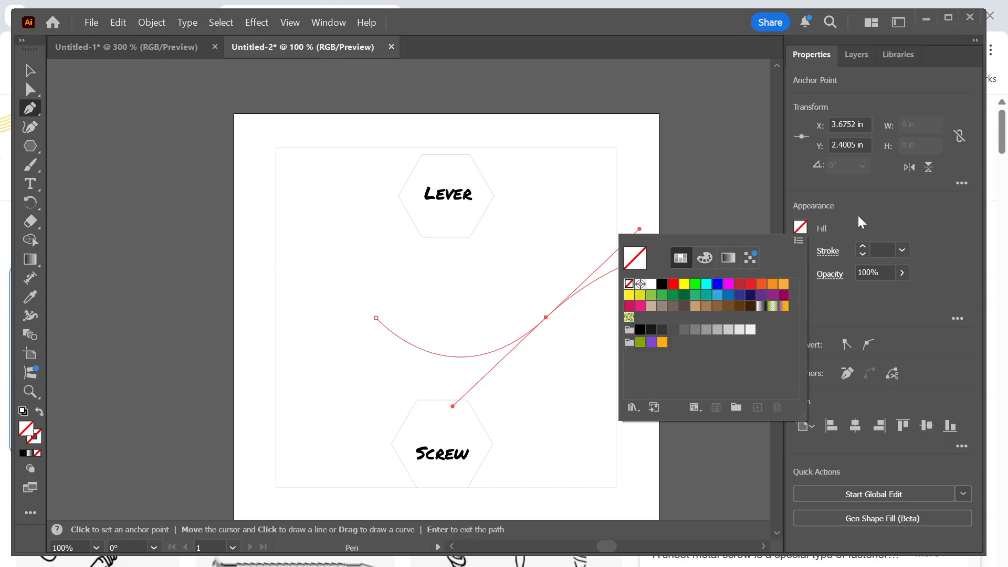
pyautogui.click(800, 251)
pyautogui.click(801, 250)
pyautogui.click(662, 307)
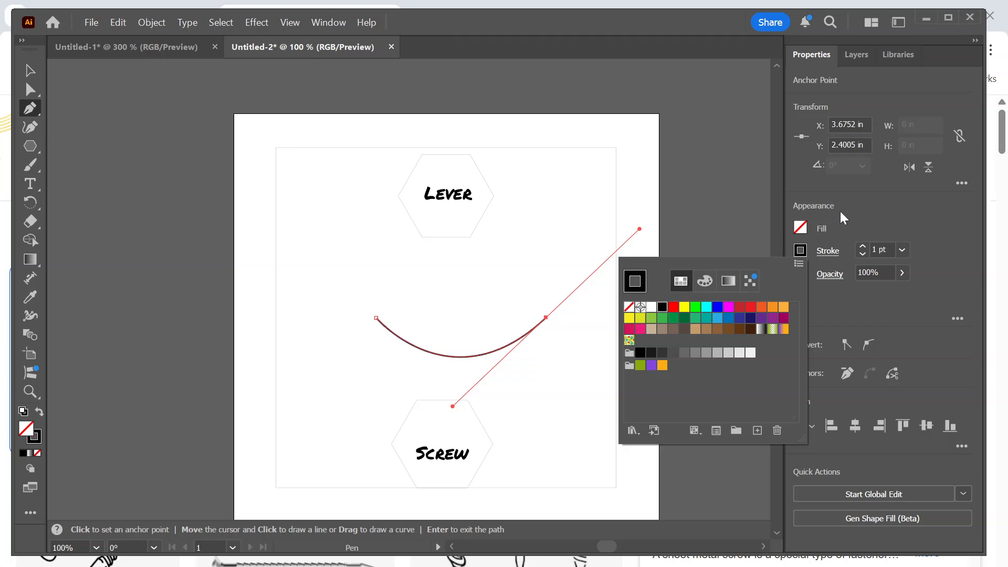
pyautogui.click(841, 213)
pyautogui.doubleClick(874, 249)
pyautogui.write('.')
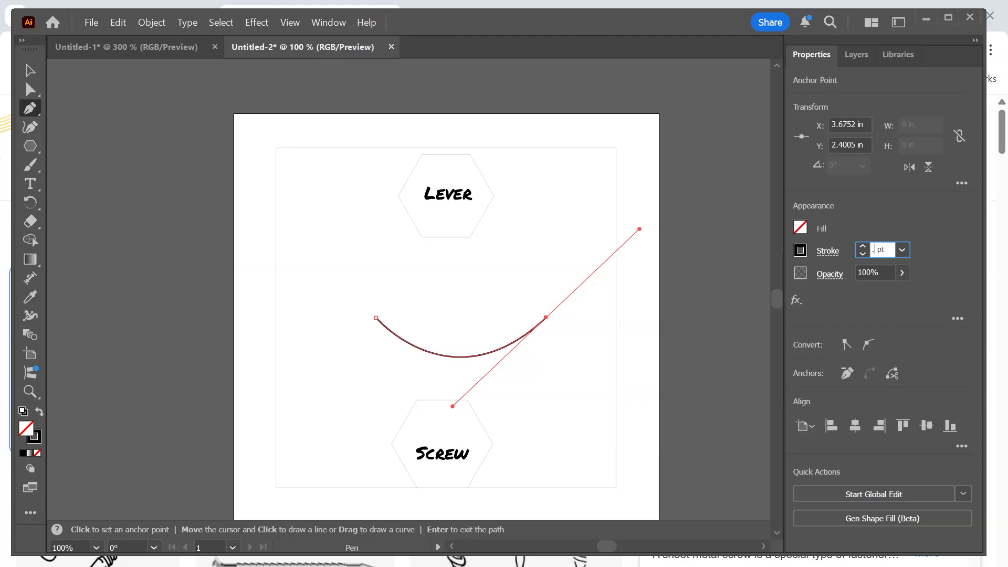
pyautogui.write('001')
pyautogui.press('Return')
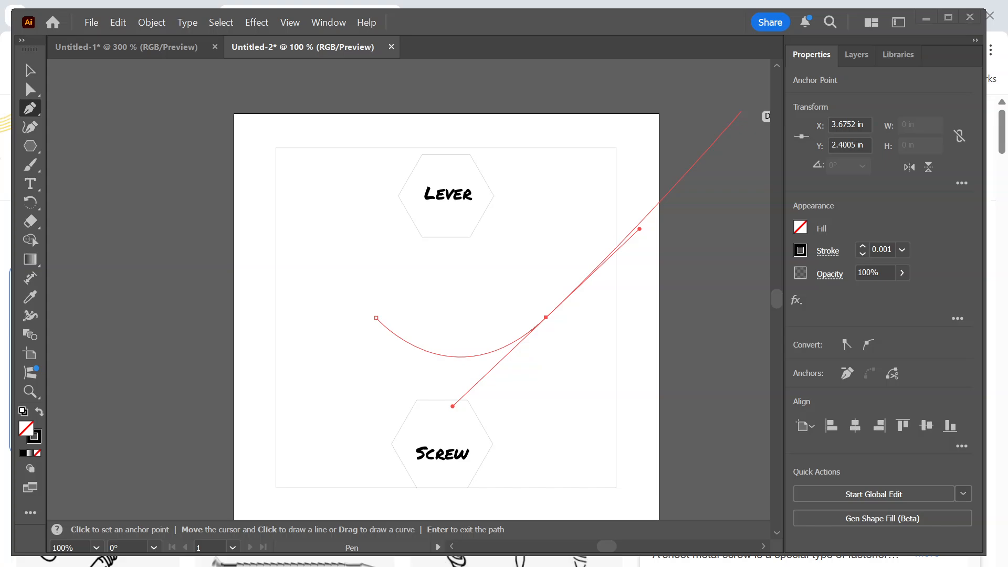
# Narrow and deepen the curve by adjusting its end anchor and handle, and scale it down to about 0.45 in wide.
pyautogui.click(30, 96)
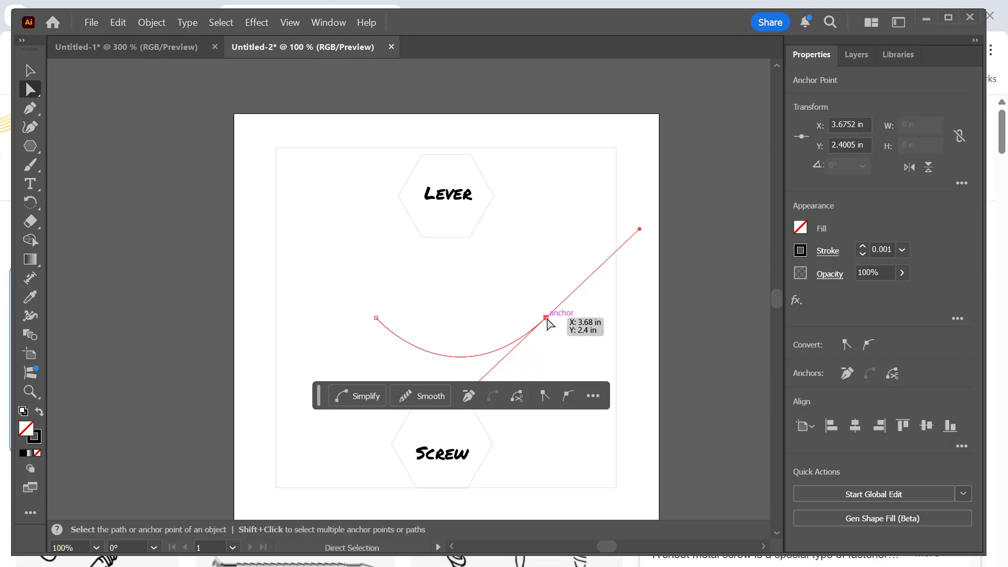
pyautogui.moveTo(547, 318); pyautogui.dragTo(497, 316)
pyautogui.moveTo(590, 230); pyautogui.dragTo(526, 253)
pyautogui.click(30, 70)
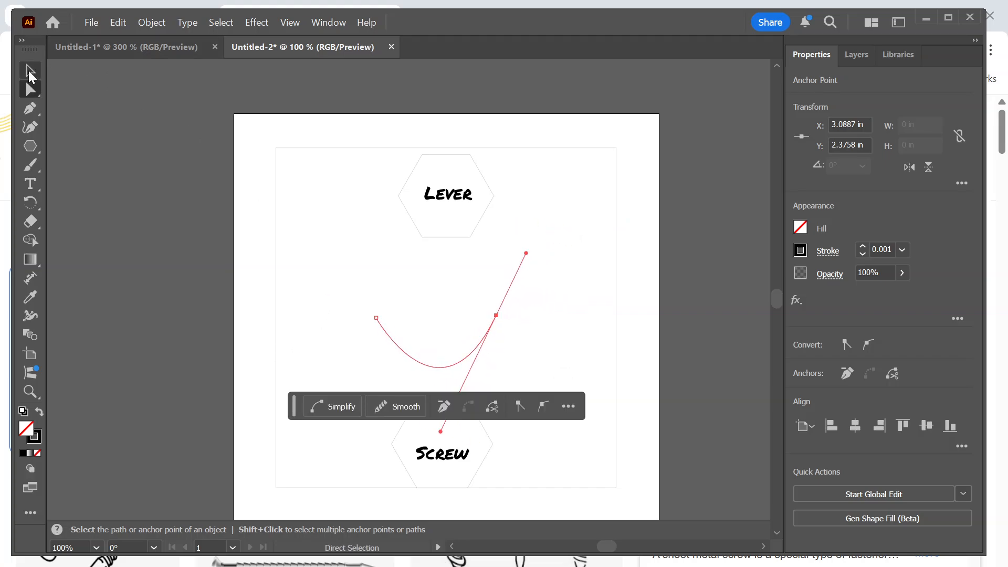
pyautogui.moveTo(375, 318); pyautogui.dragTo(415, 352)
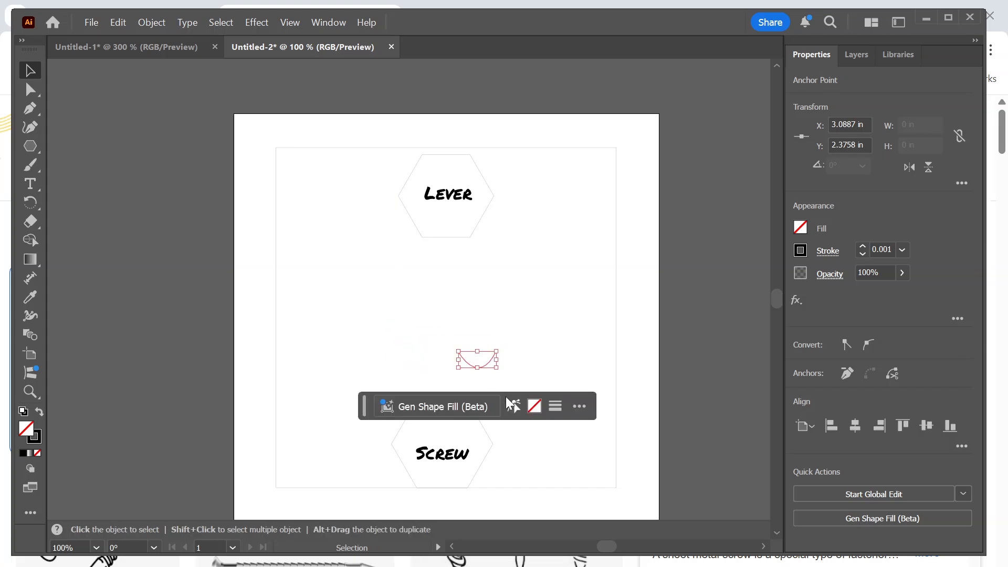
# Move the small curve against the lower edge of the Lever hexagon, centred on that edge as a finger tab.
pyautogui.moveTo(487, 367); pyautogui.dragTo(456, 255)
pyautogui.scroll(1, 470, 238)
pyautogui.scroll(1, 471, 235)
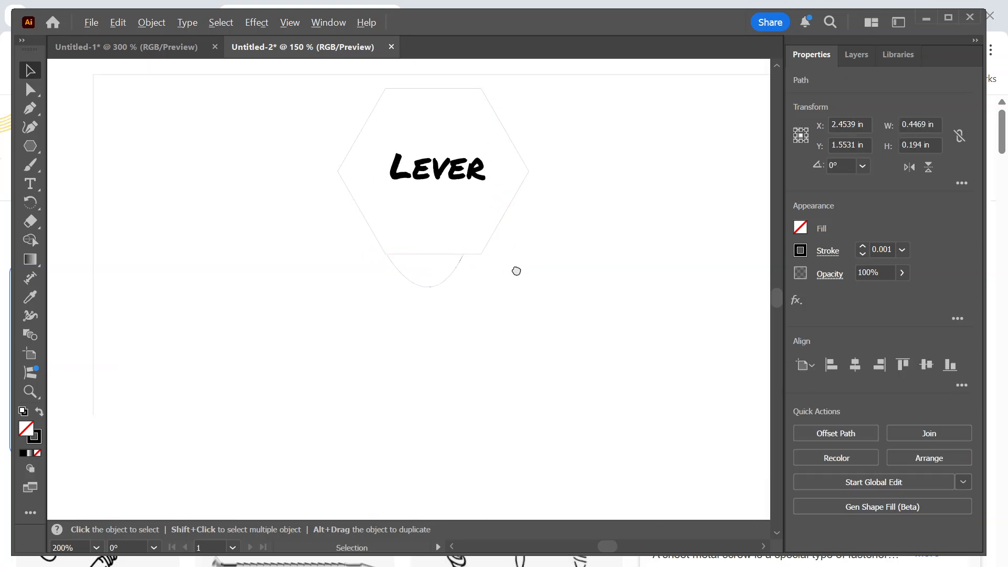
pyautogui.moveTo(459, 295)
pyautogui.mouseDown()
pyautogui.moveTo(468, 285)
pyautogui.moveTo(463, 295)
pyautogui.mouseUp()
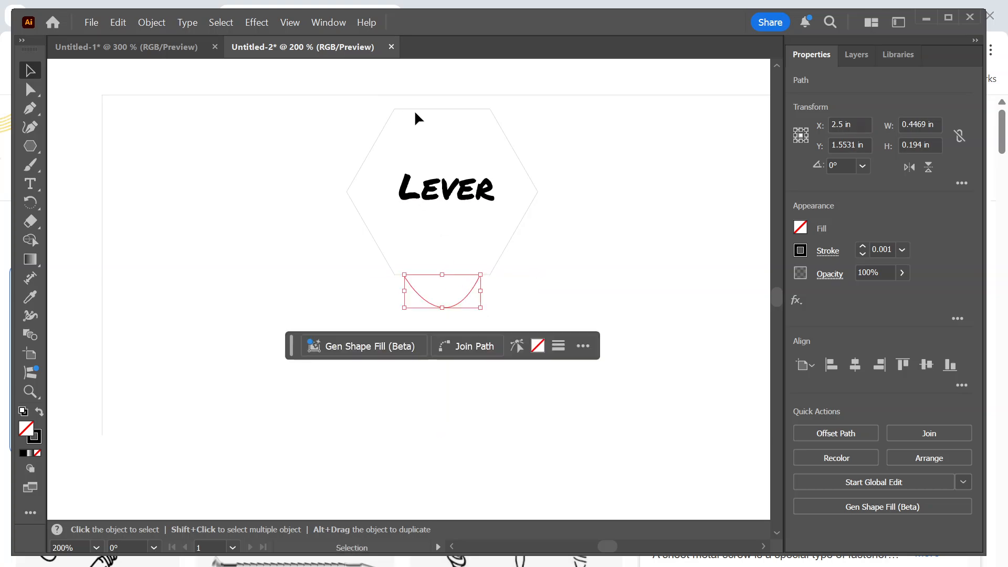
pyautogui.click(554, 284)
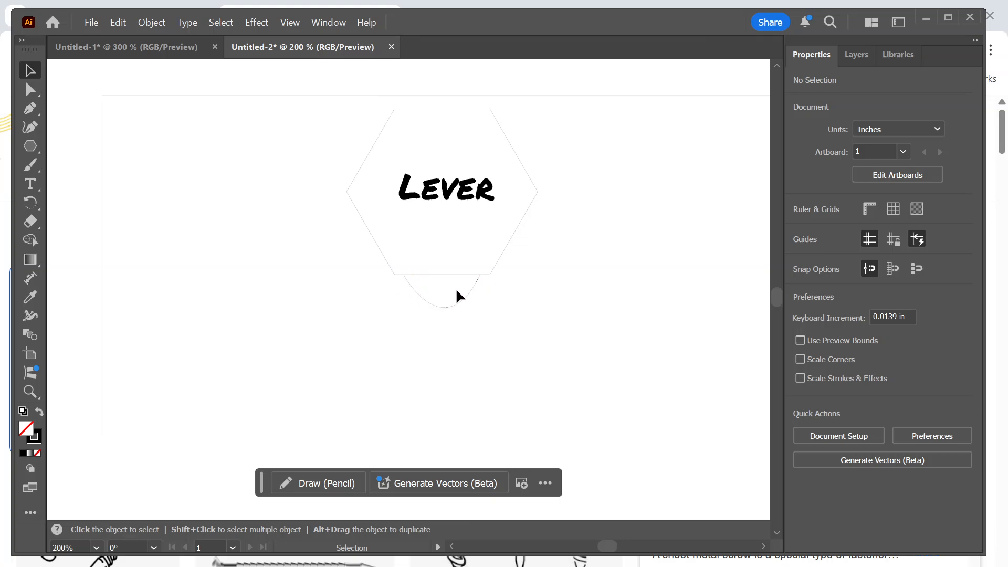
# Try to copy the Lever hexagon's curved tab and paste it near the Screw hexagon.
pyautogui.click(451, 308)
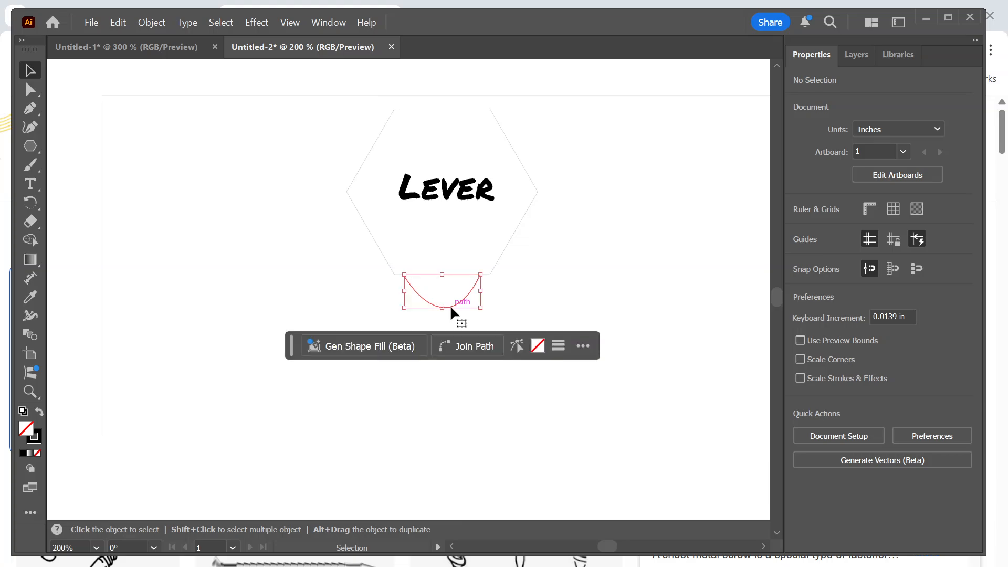
pyautogui.press('c')
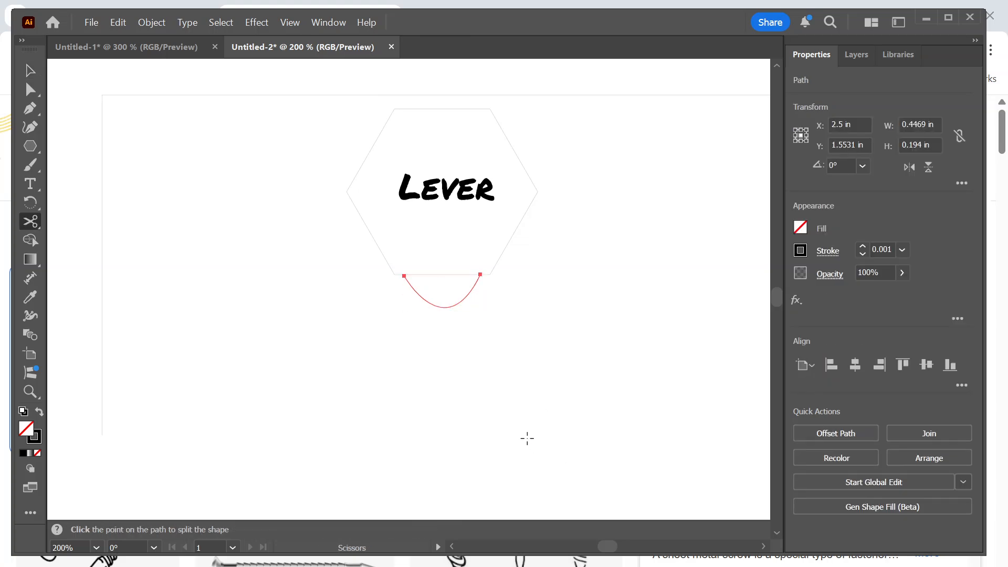
pyautogui.scroll(-2, 525, 440)
pyautogui.moveTo(519, 407); pyautogui.dragTo(487, 163)
pyautogui.scroll(2, 447, 379)
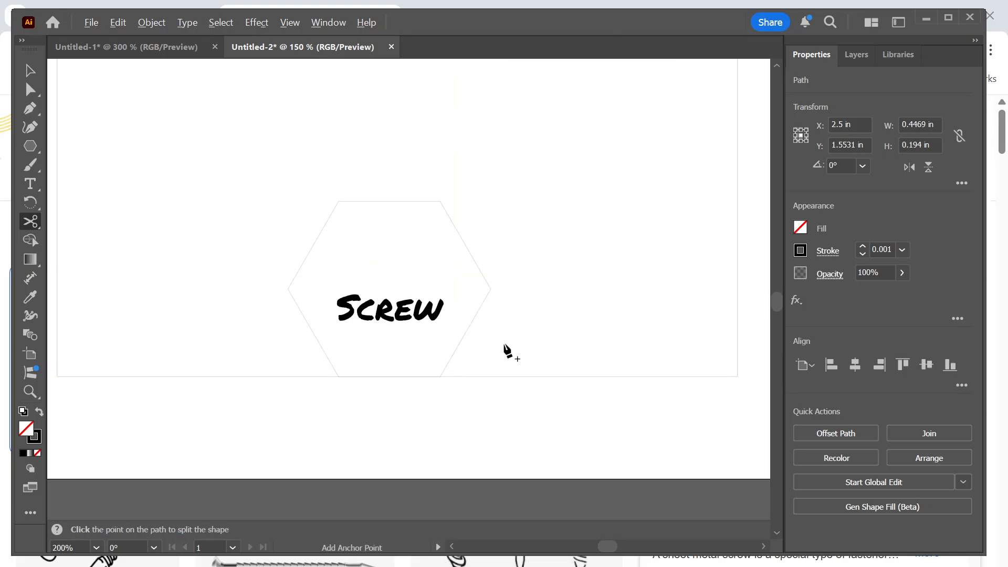
pyautogui.moveTo(504, 350); pyautogui.dragTo(525, 428)
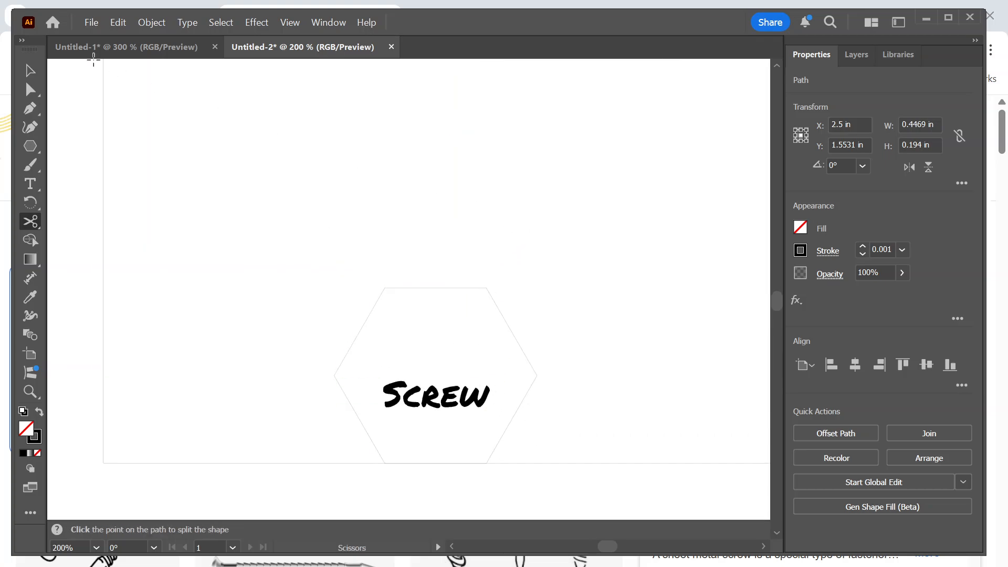
pyautogui.click(37, 73)
pyautogui.click(458, 261)
pyautogui.hotkey('ctrl', 'v')
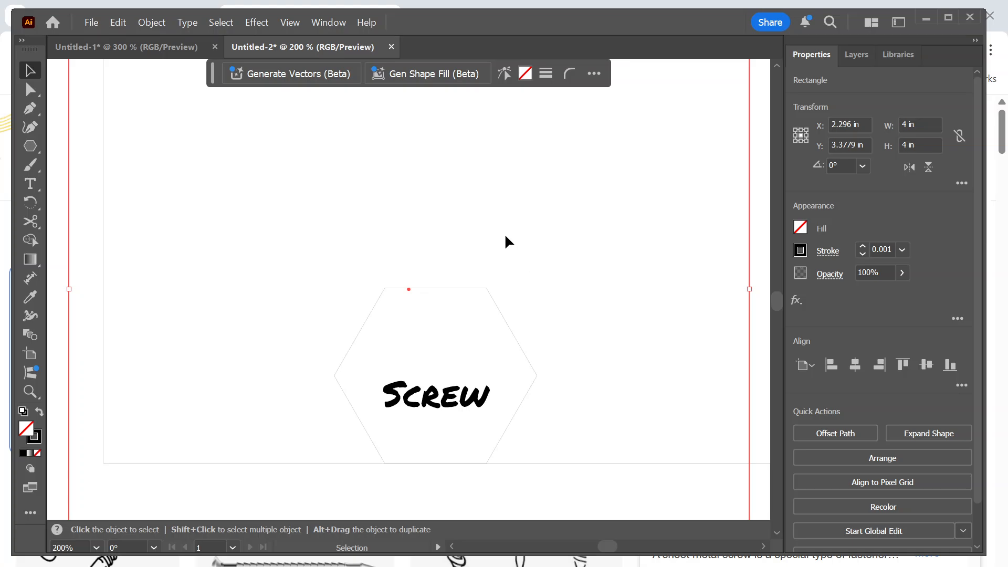
# Delete the stray pasted 4 in square that overlaps the puzzle outline.
pyautogui.scroll(-2, 506, 231)
pyautogui.moveTo(504, 226); pyautogui.dragTo(512, 288)
pyautogui.moveTo(490, 171); pyautogui.dragTo(497, 199)
pyautogui.hotkey('ctrl', 'z')
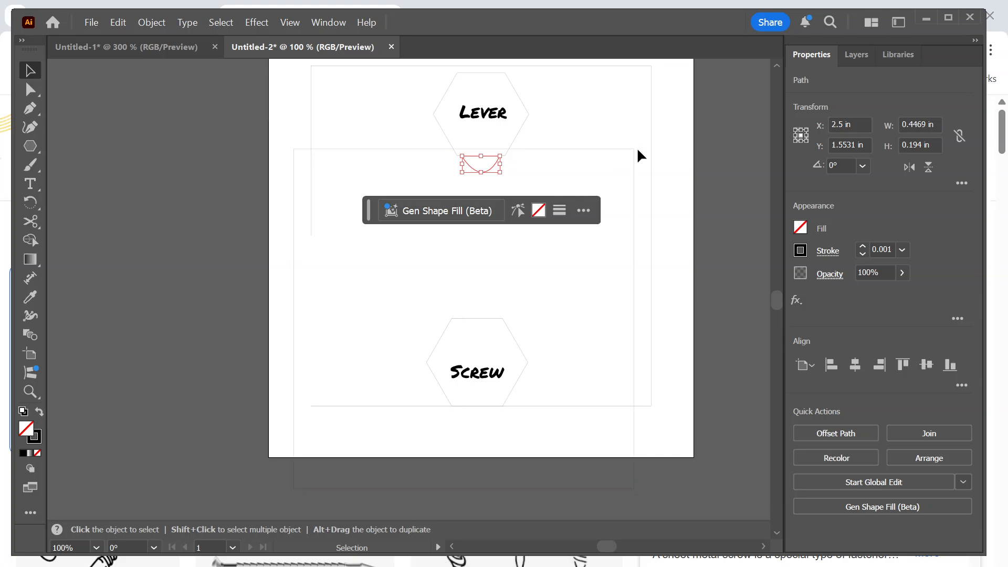
pyautogui.click(634, 156)
pyautogui.press('Delete')
# Duplicate the Lever hexagon's curved tab, rotate the copy 180°, and place it centred against the upper edge of the Screw hexagon.
pyautogui.click(492, 164)
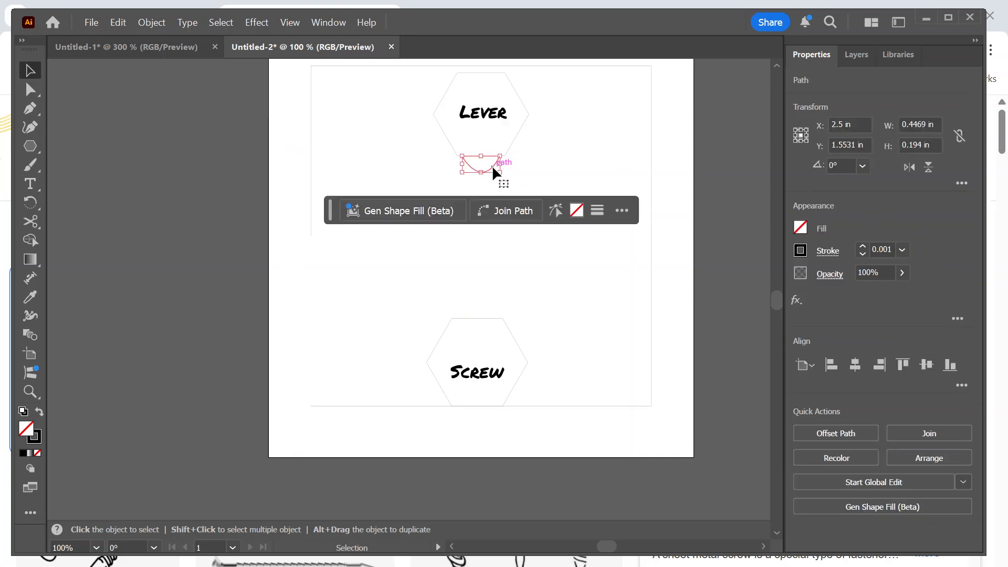
pyautogui.moveTo(493, 165); pyautogui.dragTo(411, 291)
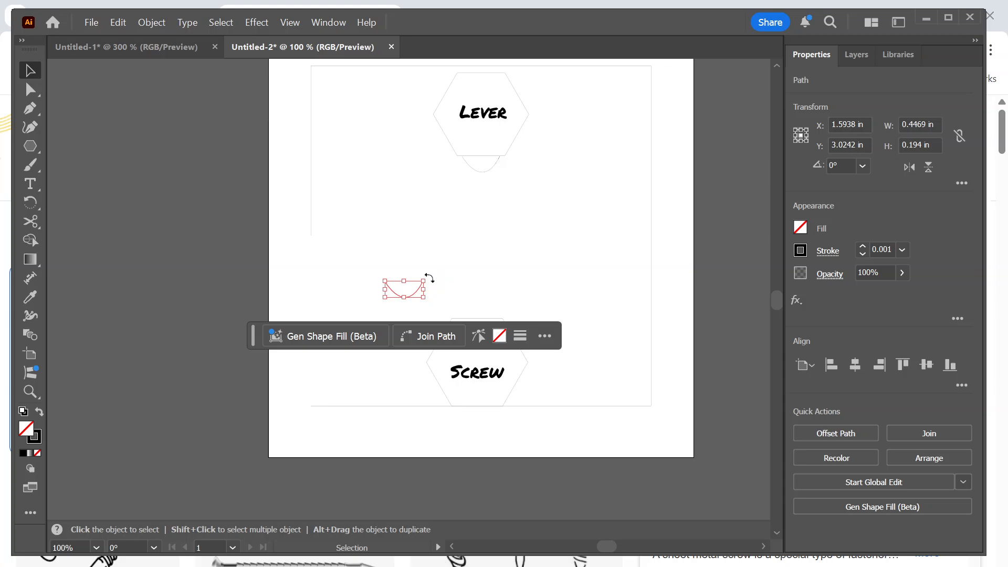
pyautogui.moveTo(429, 278); pyautogui.dragTo(514, 316)
pyautogui.scroll(4, 488, 303)
pyautogui.scroll(-3, 609, 236)
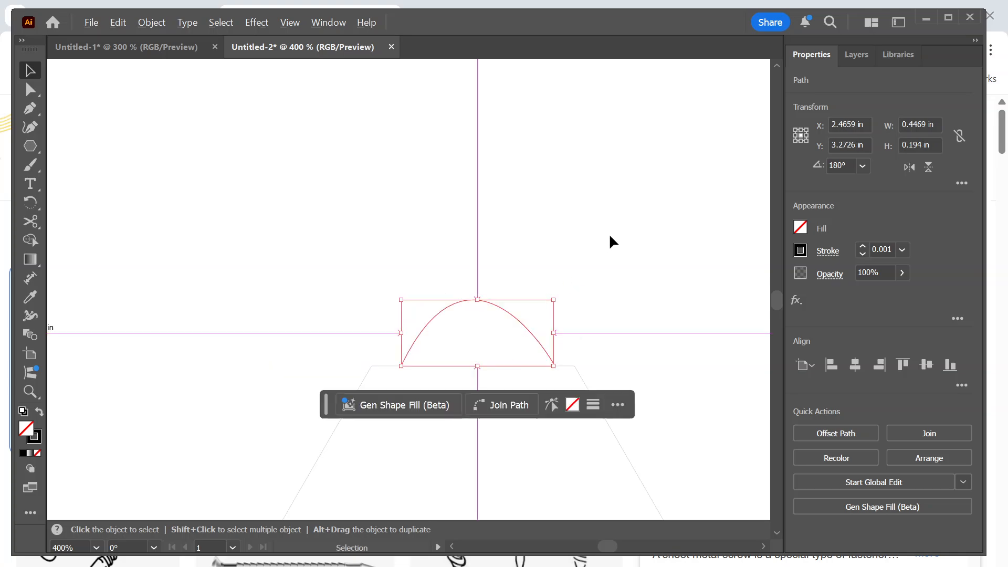
pyautogui.scroll(-4, 613, 257)
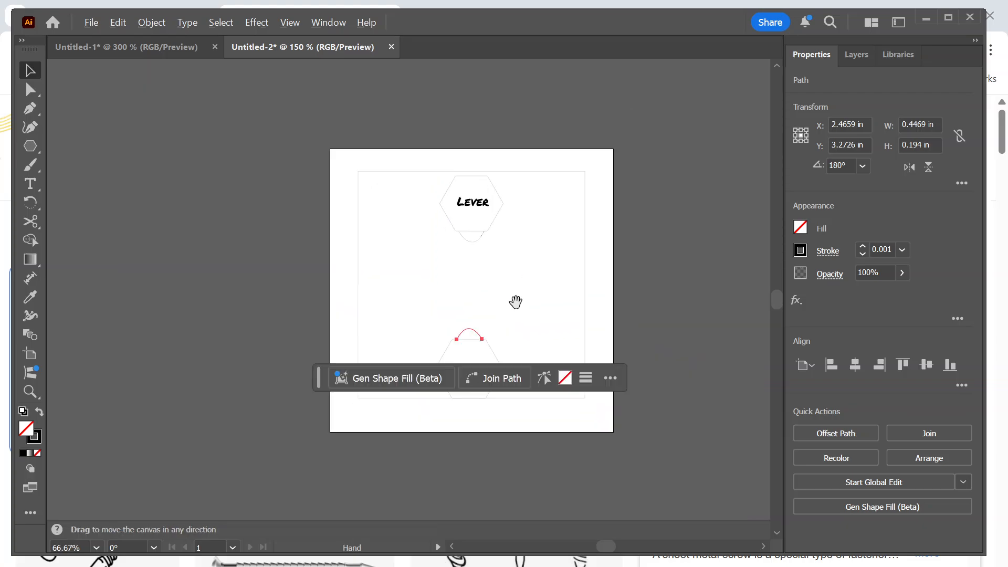
pyautogui.click(497, 264)
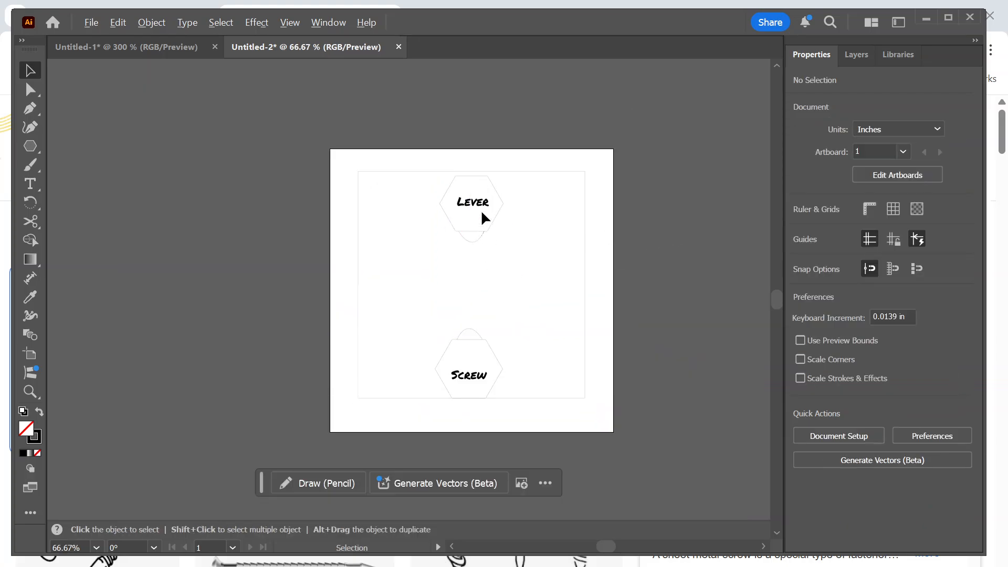
pyautogui.scroll(1, 481, 209)
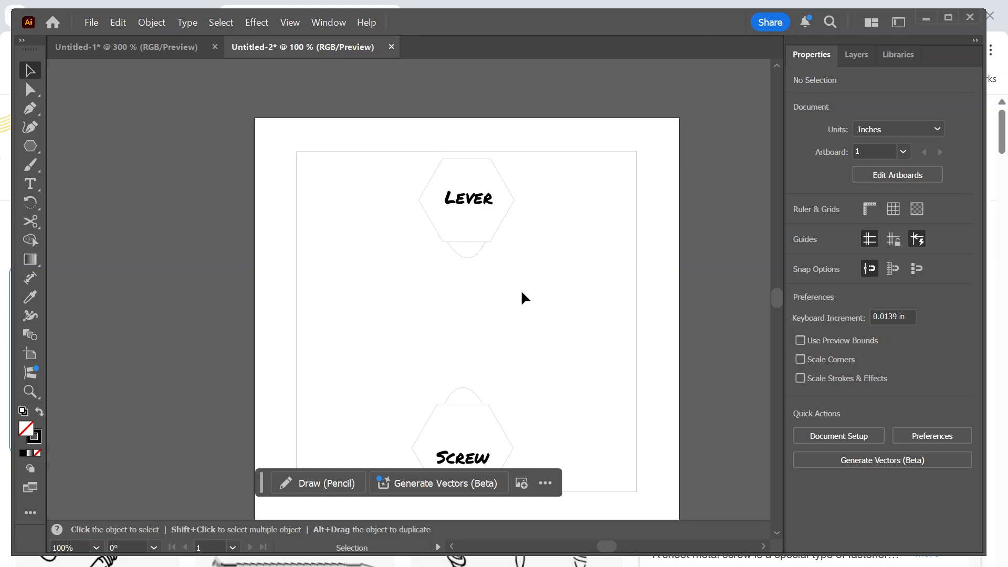
# Add a new layer above Middle and name it Top.
pyautogui.click(861, 55)
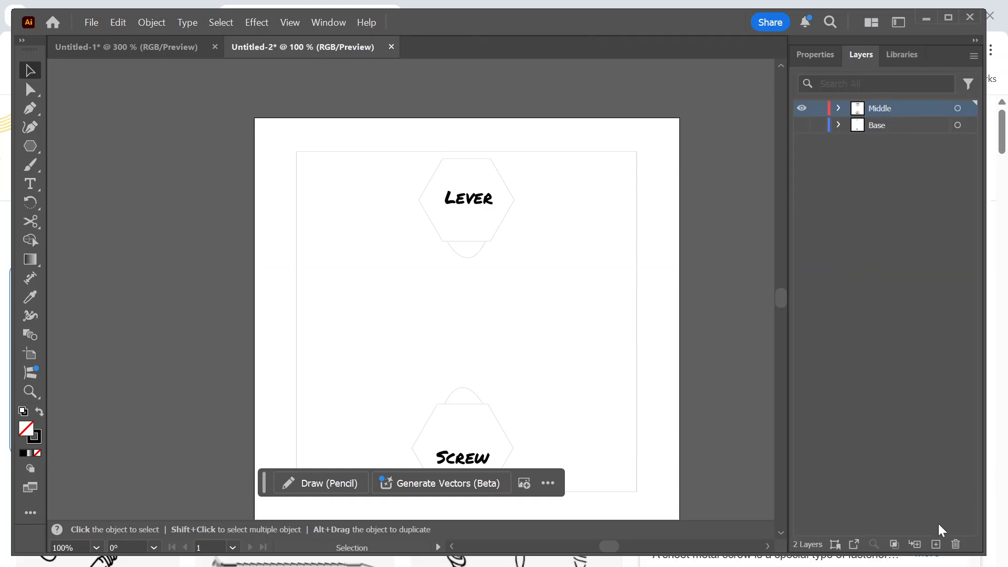
pyautogui.click(935, 544)
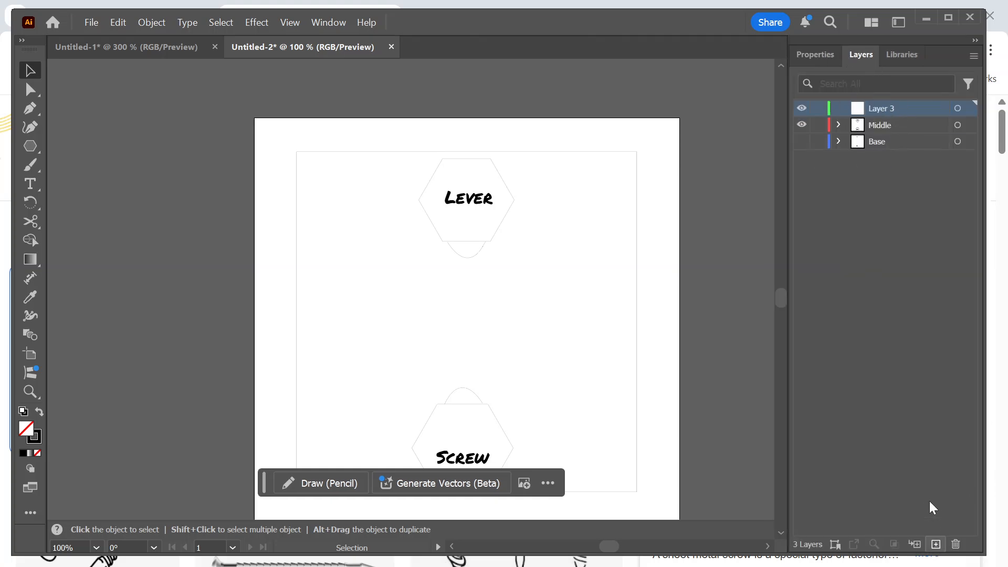
pyautogui.doubleClick(886, 108)
pyautogui.write('Top')
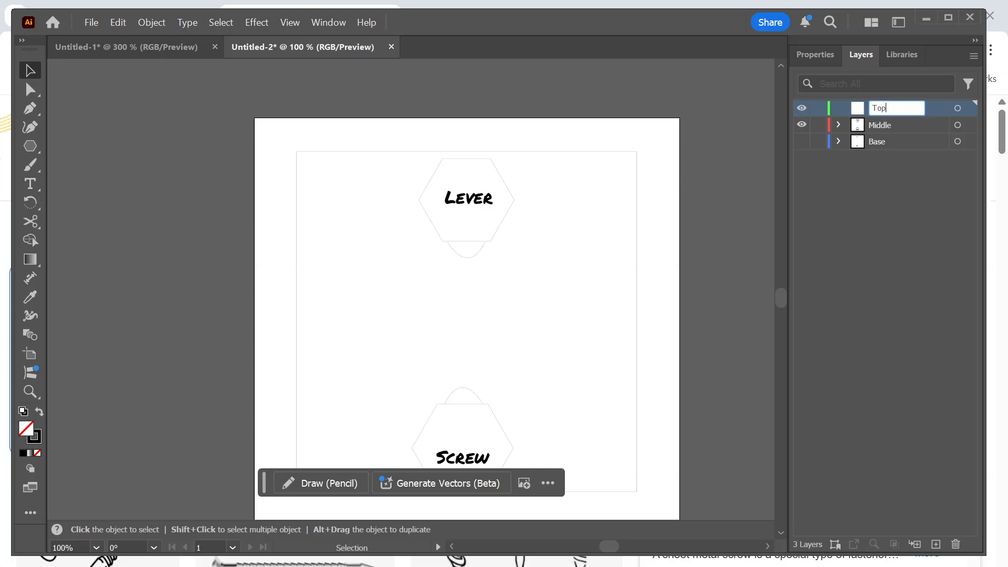
pyautogui.click(858, 210)
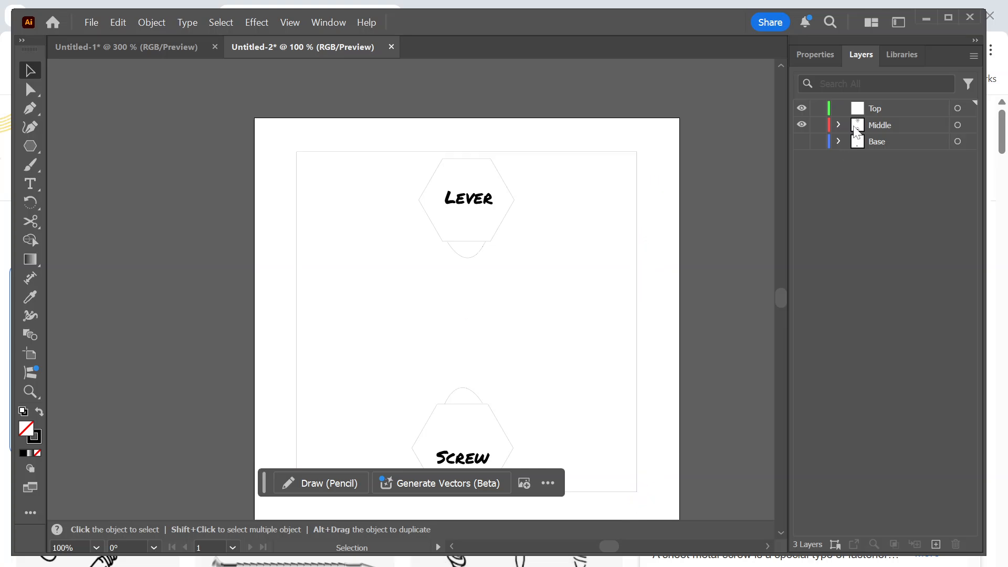
# Copy the square puzzle outline onto the Top layer, aligned exactly over the original, and hide the Middle layer.
pyautogui.click(636, 228)
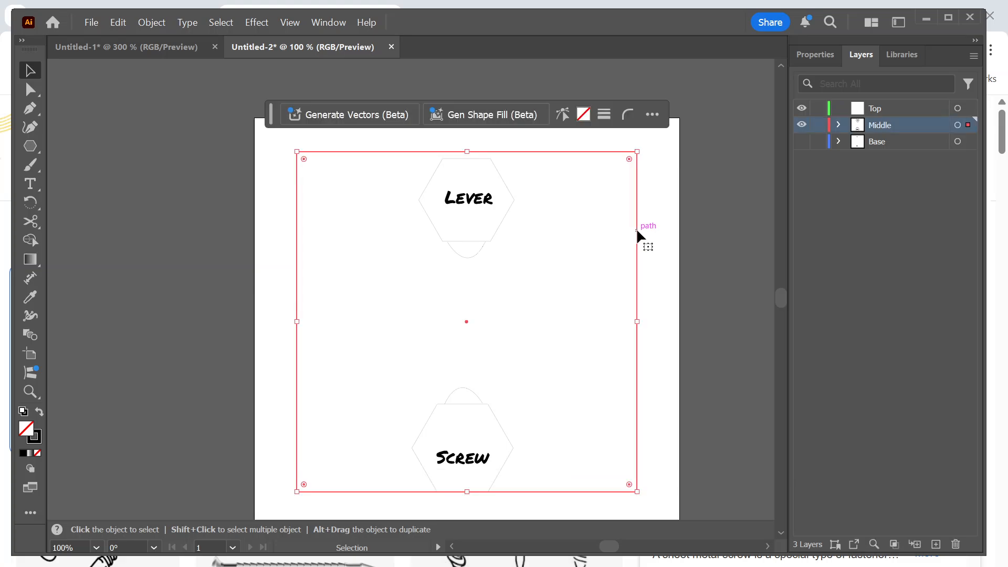
pyautogui.press('v')
pyautogui.click(887, 108)
pyautogui.hotkey('ctrl', 'c')
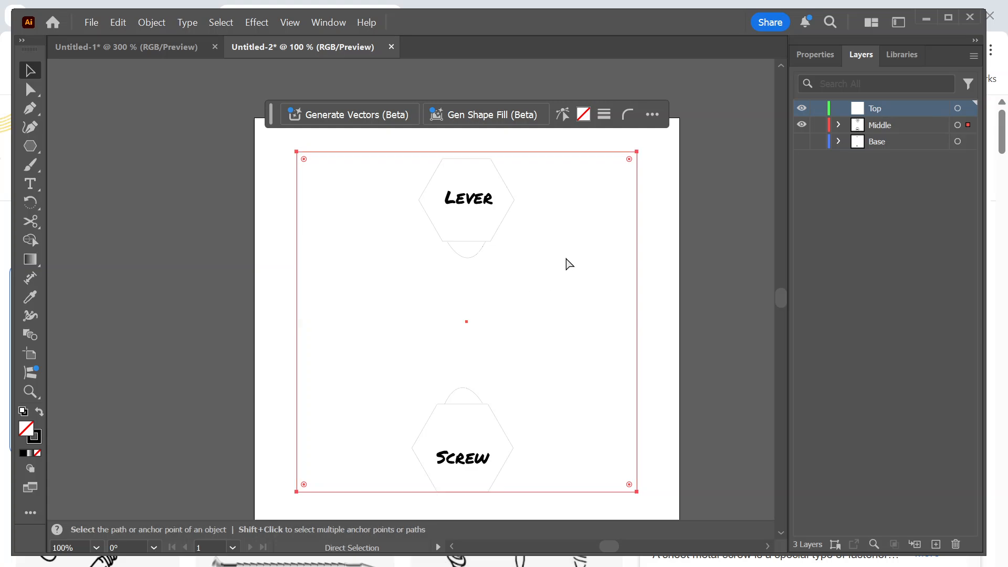
pyautogui.hotkey('ctrl', 'v')
pyautogui.moveTo(240, 153); pyautogui.dragTo(295, 185)
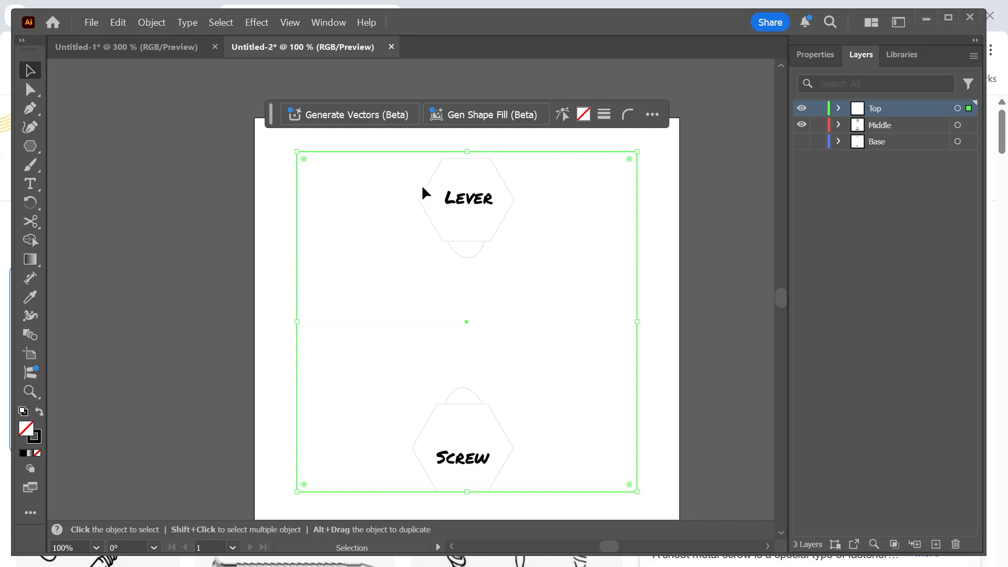
pyautogui.click(802, 125)
pyautogui.click(873, 272)
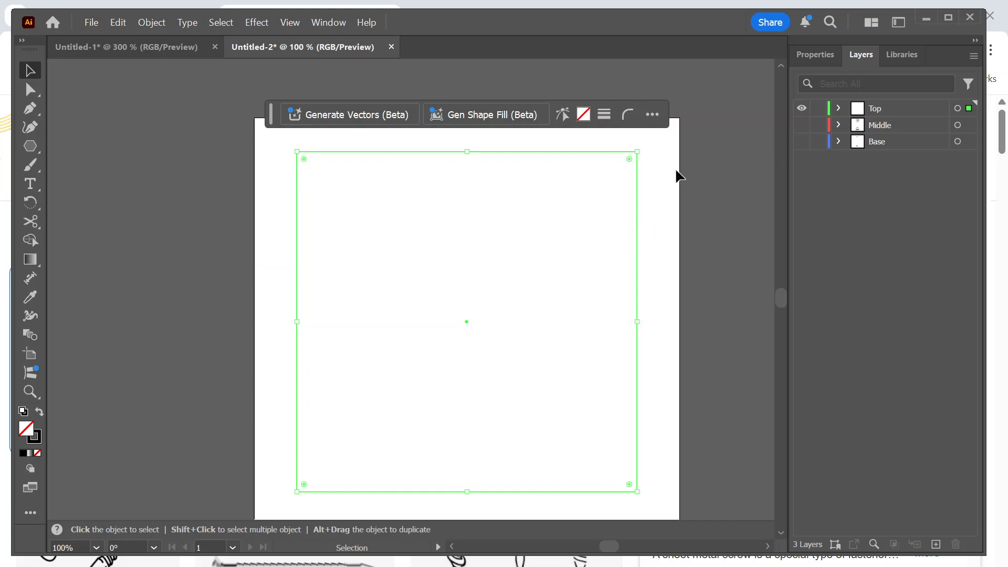
# Draw a circle on the Top layer and scale it down to fit centred inside the square outline.
pyautogui.click(30, 146)
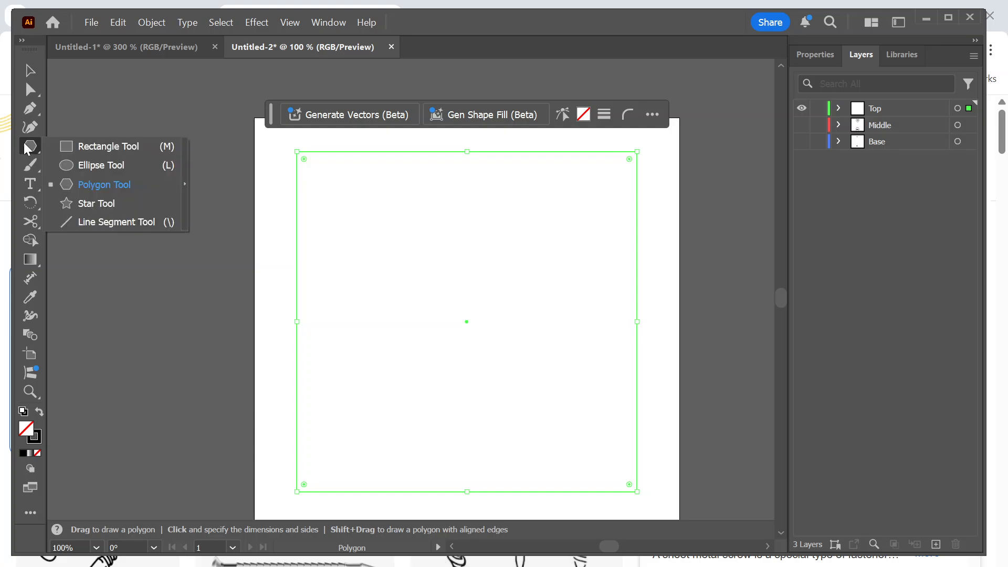
pyautogui.click(79, 165)
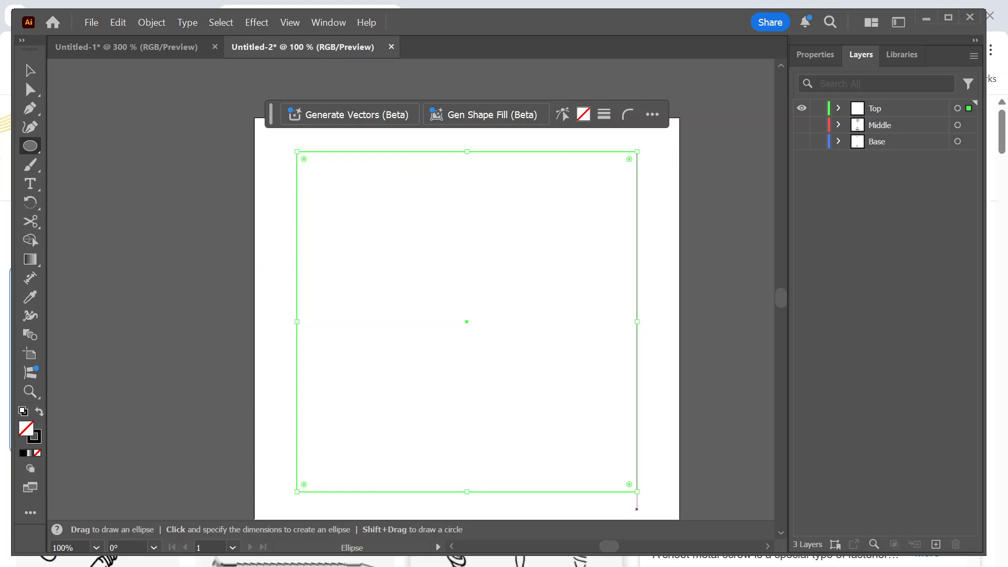
pyautogui.moveTo(394, 233); pyautogui.dragTo(752, 511)
pyautogui.press('v')
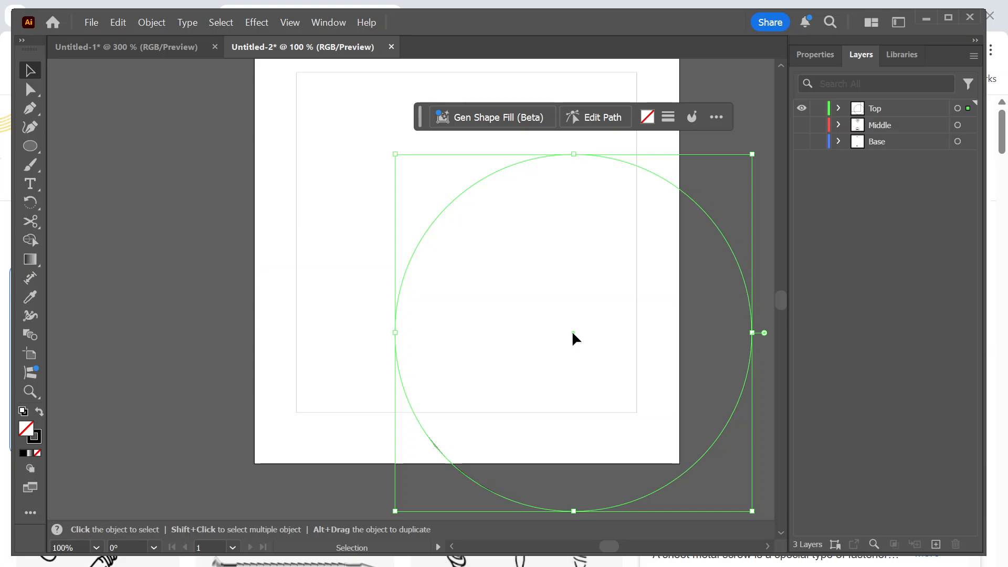
pyautogui.moveTo(571, 331); pyautogui.dragTo(479, 245)
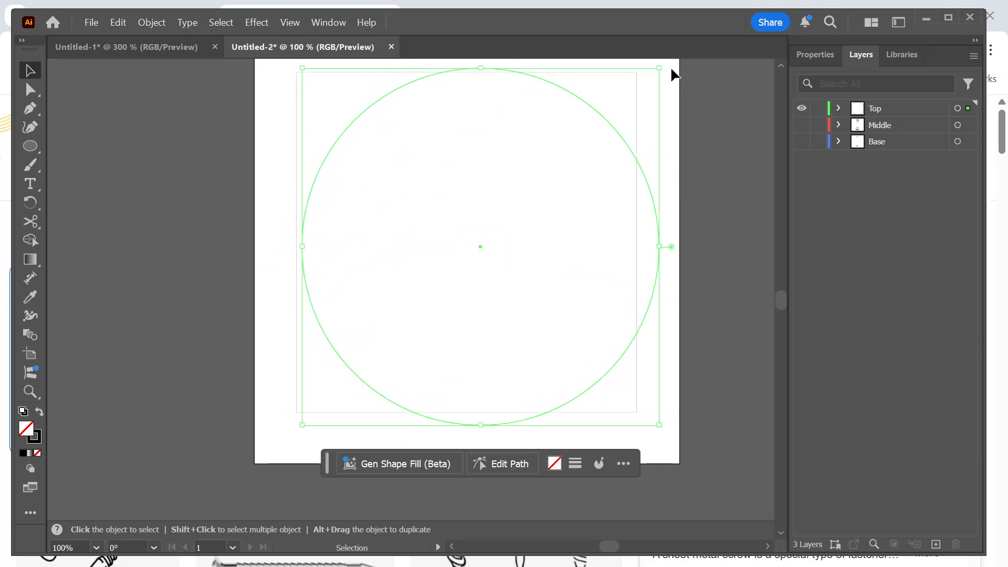
pyautogui.moveTo(660, 70); pyautogui.dragTo(603, 123)
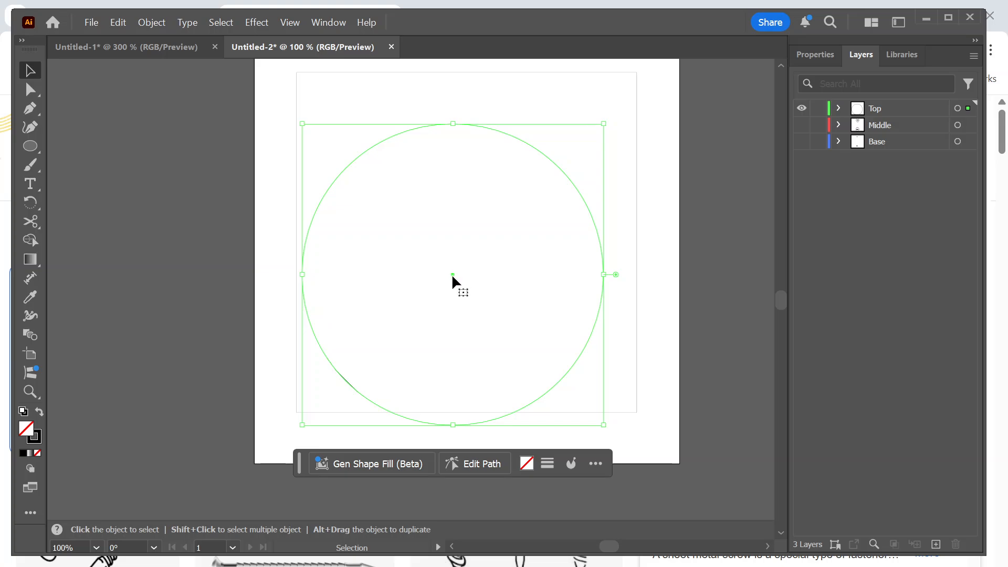
pyautogui.moveTo(451, 273); pyautogui.dragTo(463, 241)
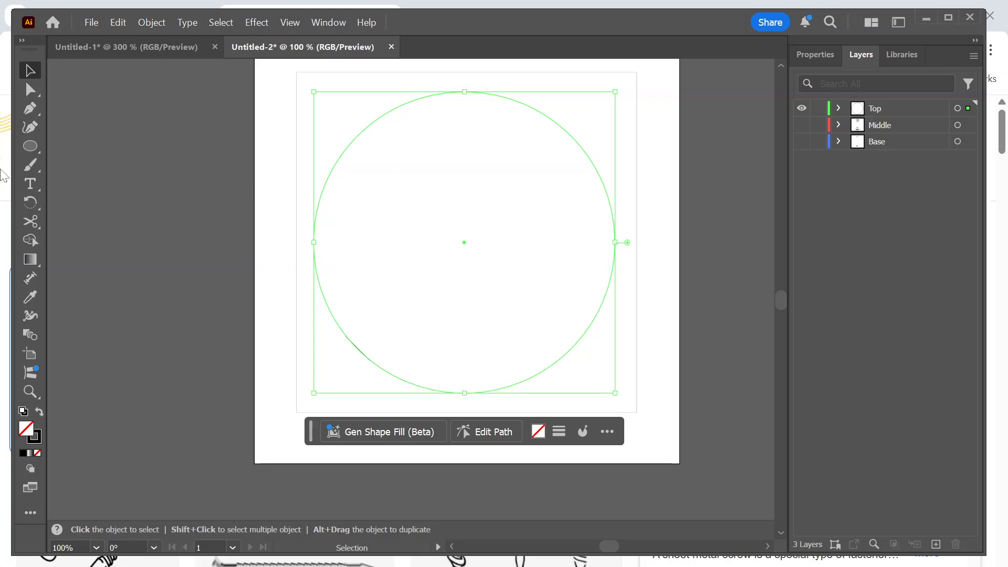
# Add a text box inside the circle with the title "Simple Machines".
pyautogui.click(28, 183)
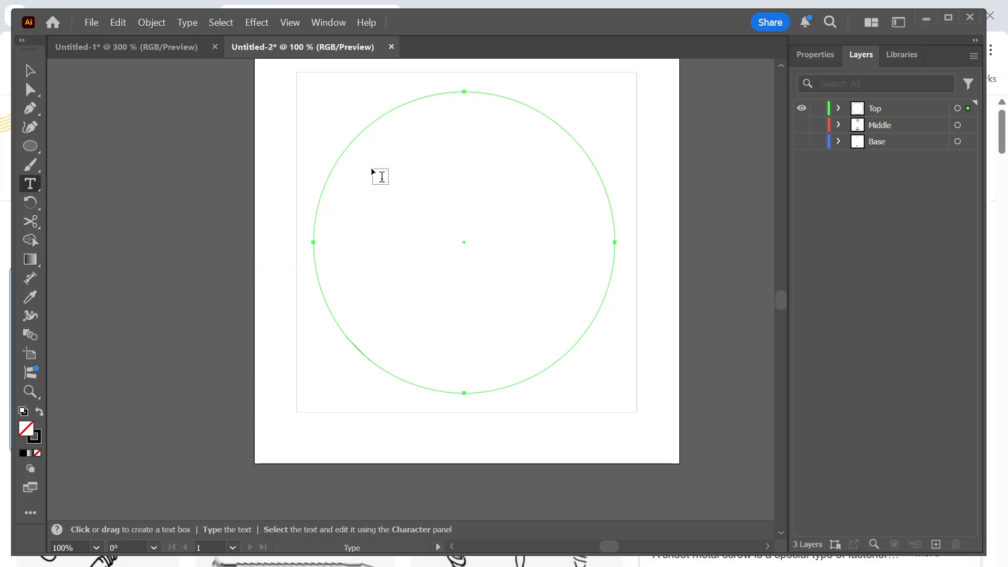
pyautogui.moveTo(372, 169); pyautogui.dragTo(580, 286)
pyautogui.write('S')
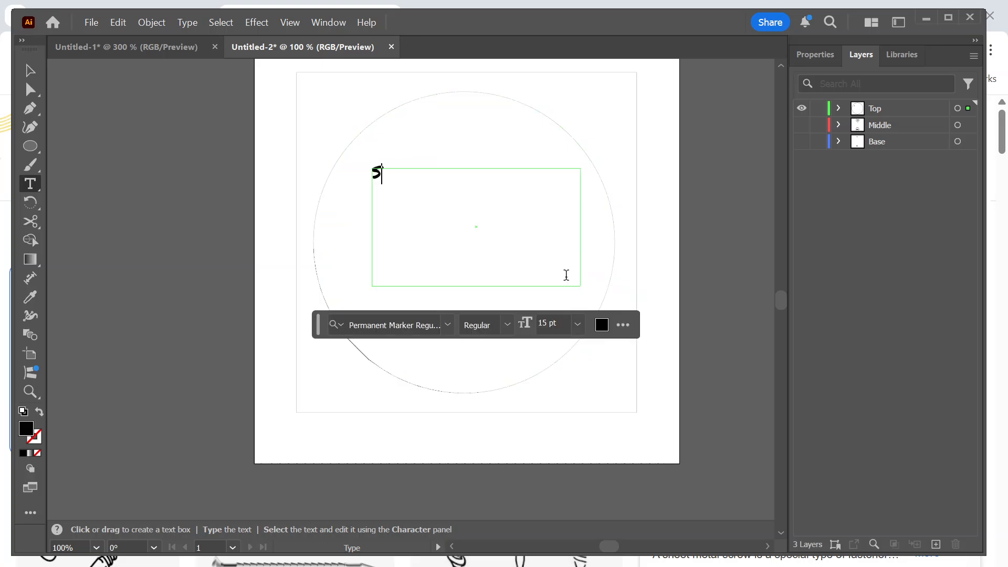
pyautogui.write('imple Machines')
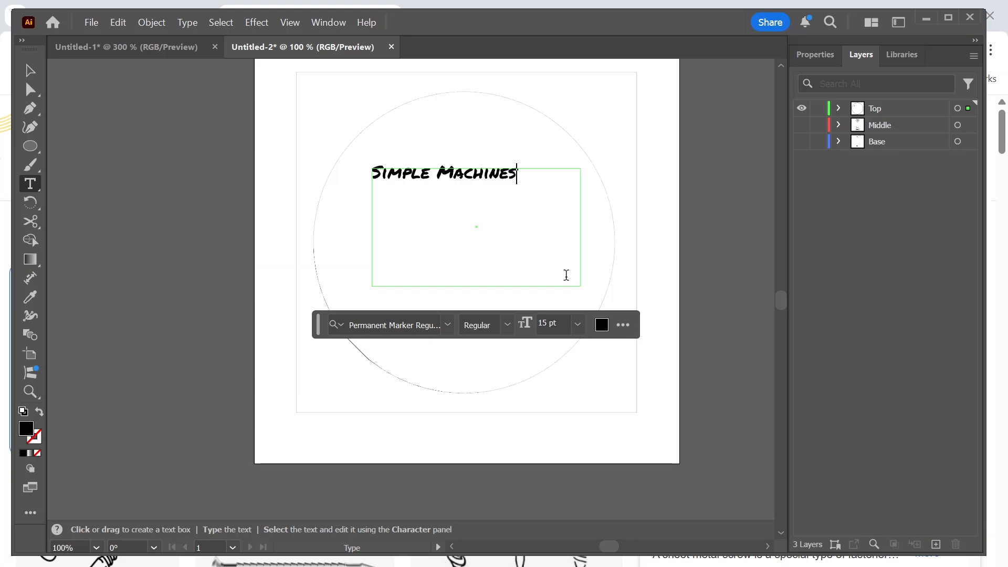
# Enlarge the whole Simple Machines title to 35 pt.
pyautogui.click(814, 55)
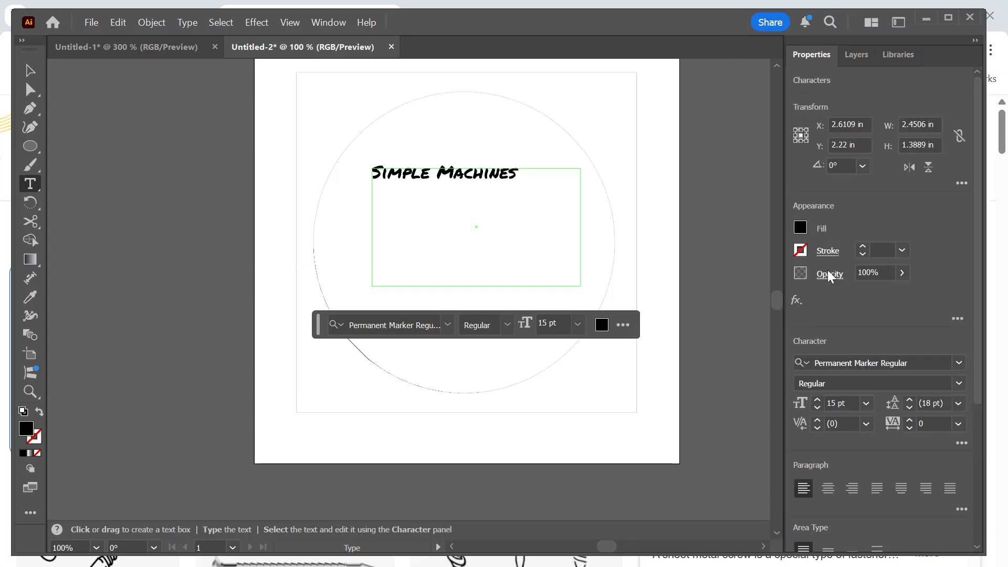
pyautogui.click(817, 398)
pyautogui.click(817, 398)
pyautogui.moveTo(518, 174); pyautogui.dragTo(371, 174)
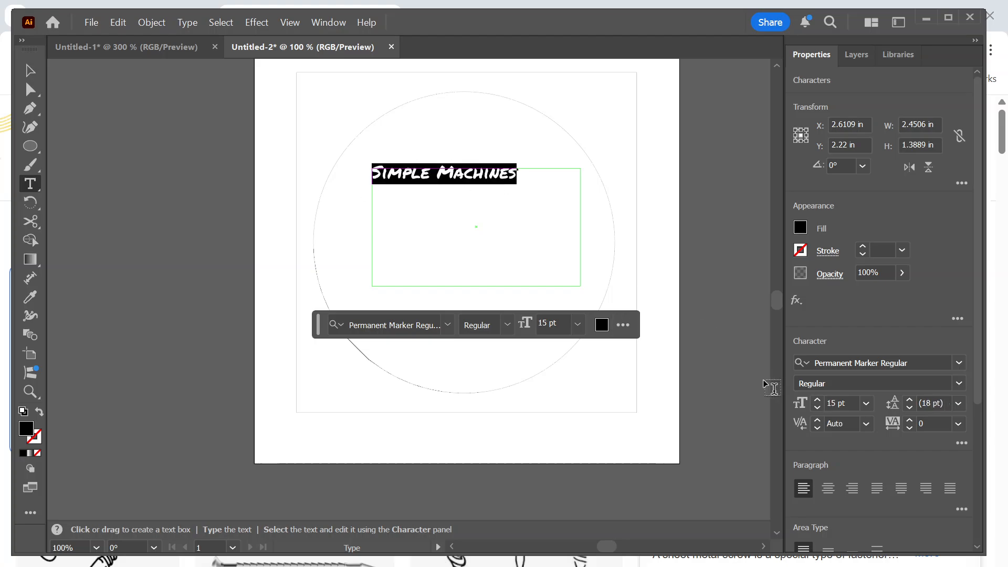
pyautogui.click(817, 400)
pyautogui.click(817, 399)
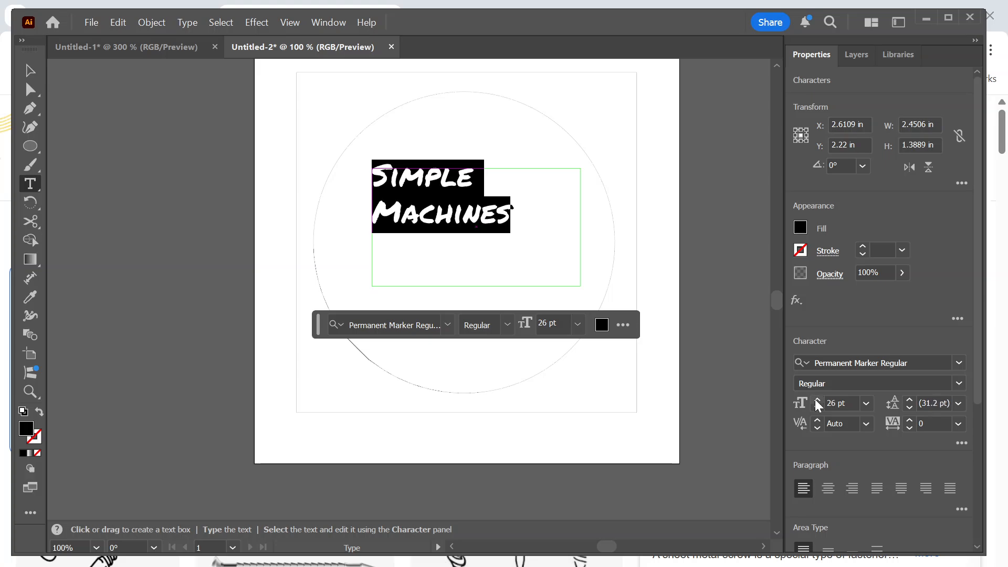
pyautogui.click(816, 399)
pyautogui.click(816, 399)
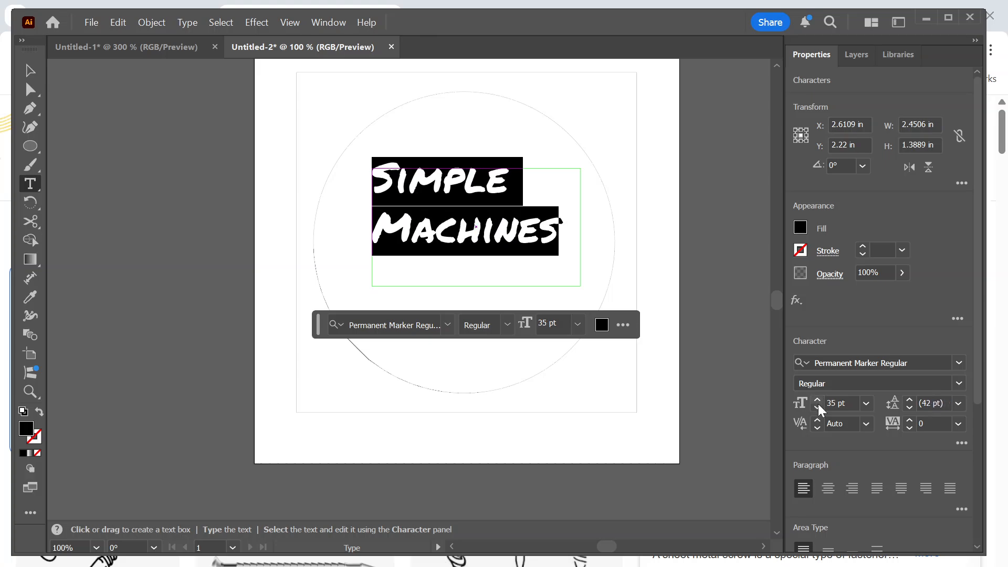
# Centre-align the Simple Machines title and move it down to the middle of the circle.
pyautogui.click(826, 490)
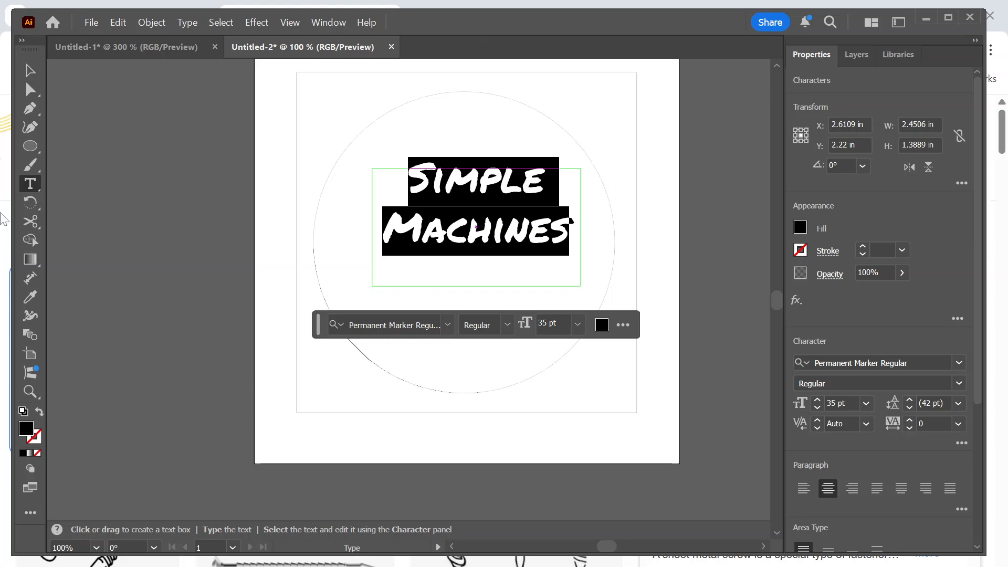
pyautogui.click(30, 69)
pyautogui.moveTo(496, 237); pyautogui.dragTo(493, 272)
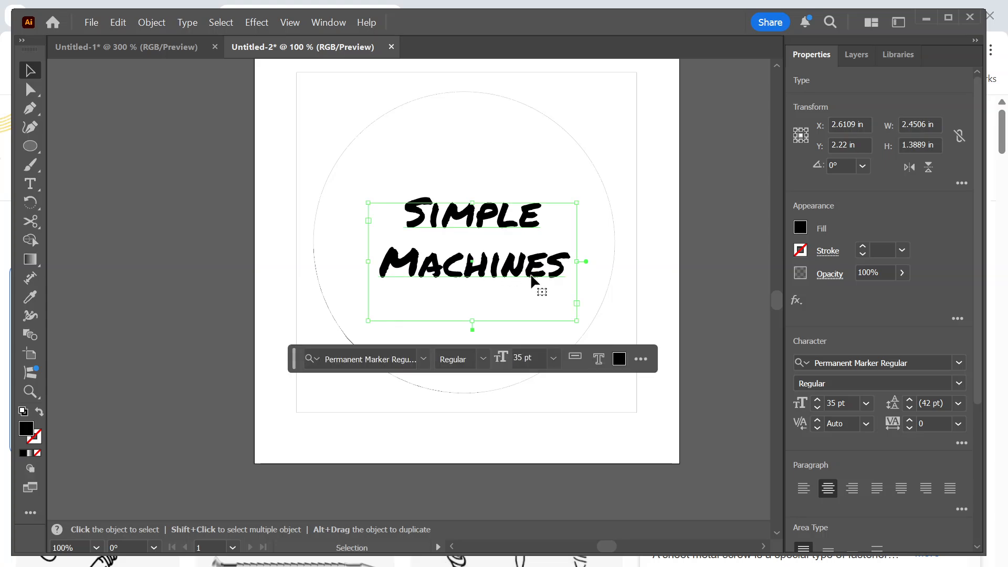
# Check how the artwork stacks by showing Base alone, adding Middle and Top over it, and hiding Top again.
pyautogui.click(857, 56)
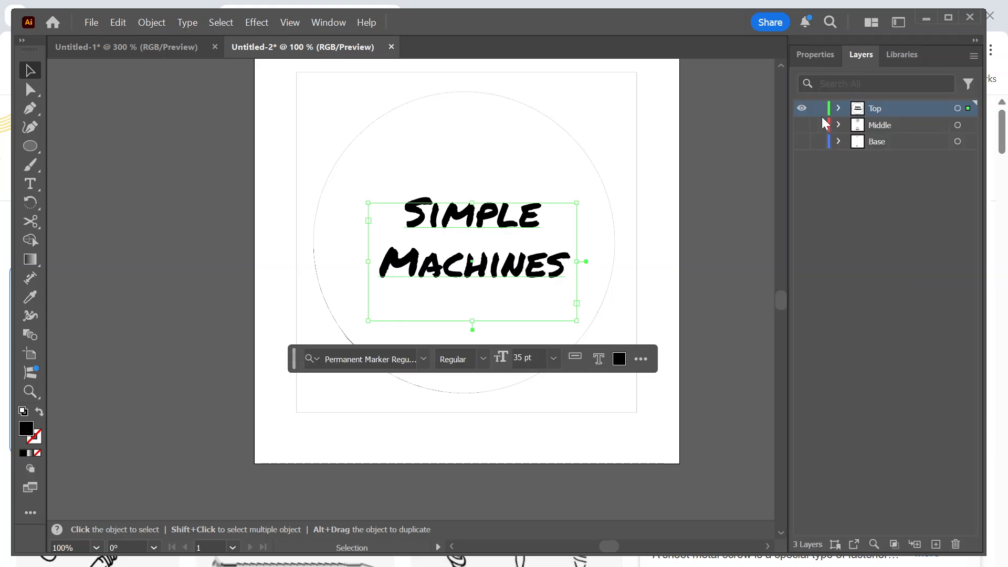
pyautogui.click(802, 109)
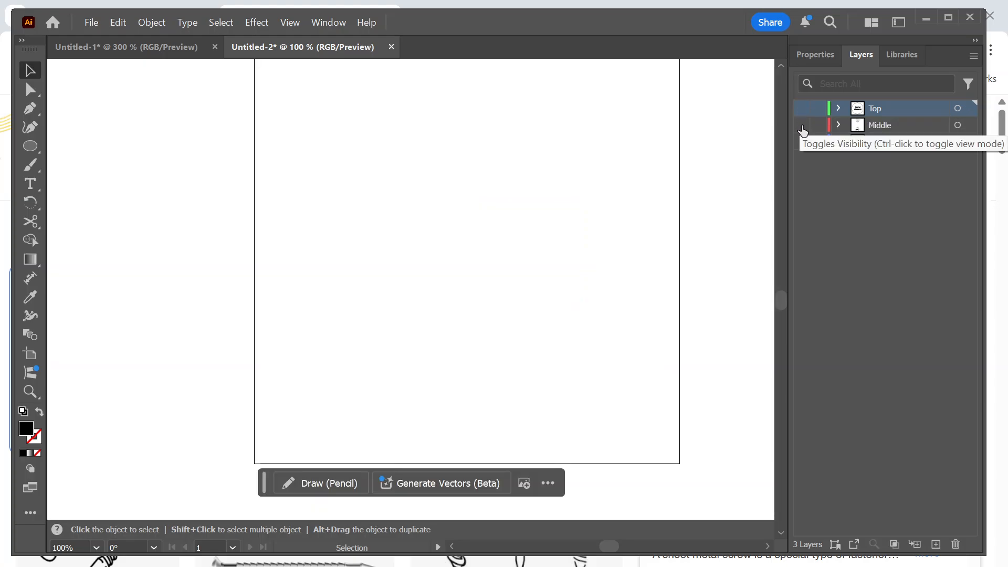
pyautogui.click(802, 126)
pyautogui.click(802, 126)
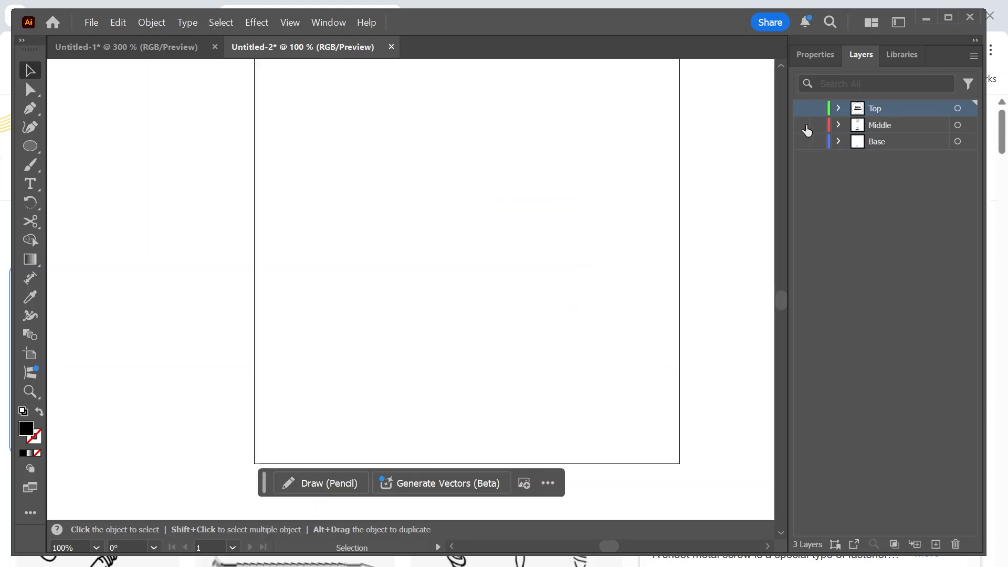
pyautogui.click(802, 142)
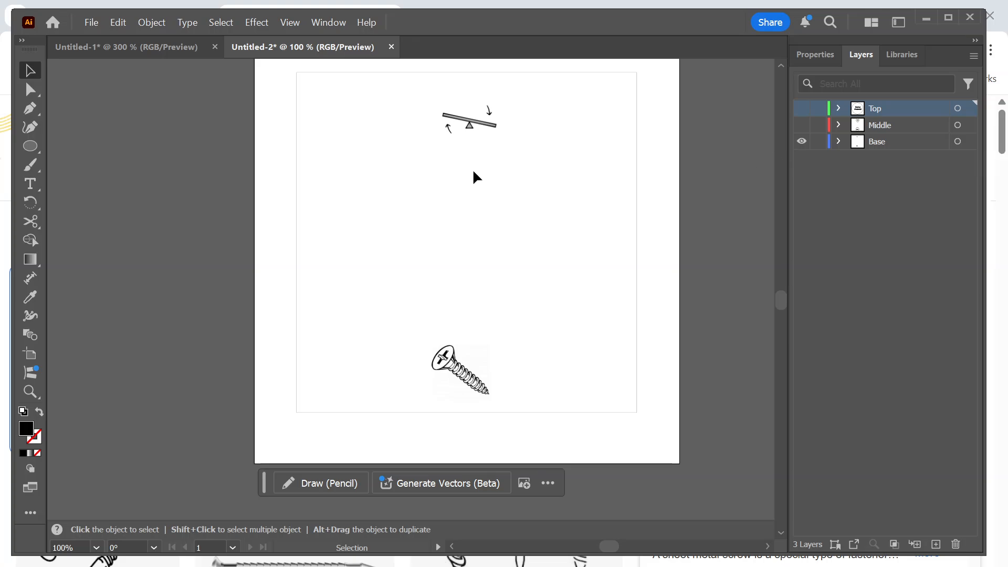
pyautogui.click(802, 125)
pyautogui.click(801, 108)
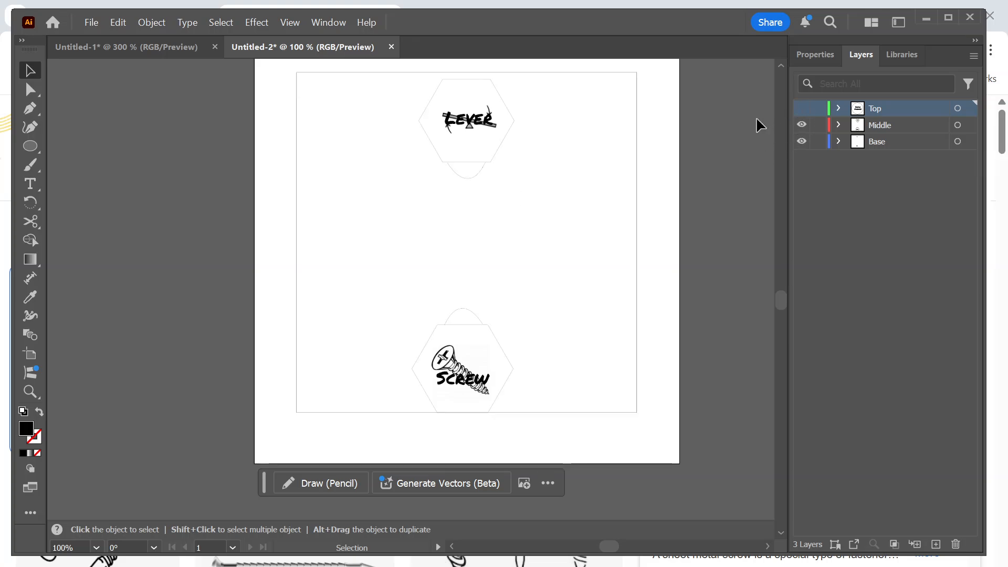
pyautogui.click(802, 108)
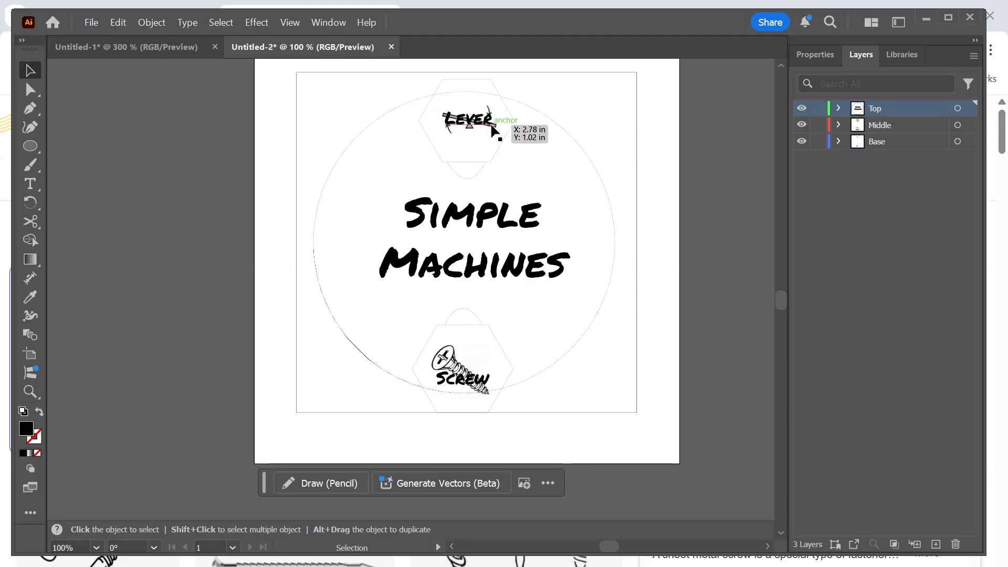
pyautogui.click(801, 109)
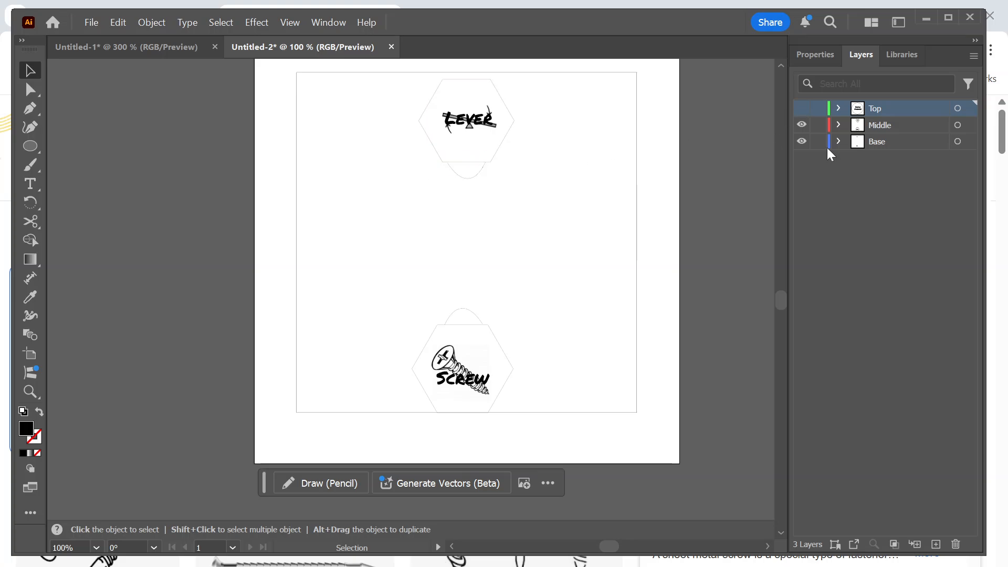
# Hide the Base layer and move the Lever and Screw pieces inward so both fit inside the Top layer's circle.
pyautogui.click(801, 142)
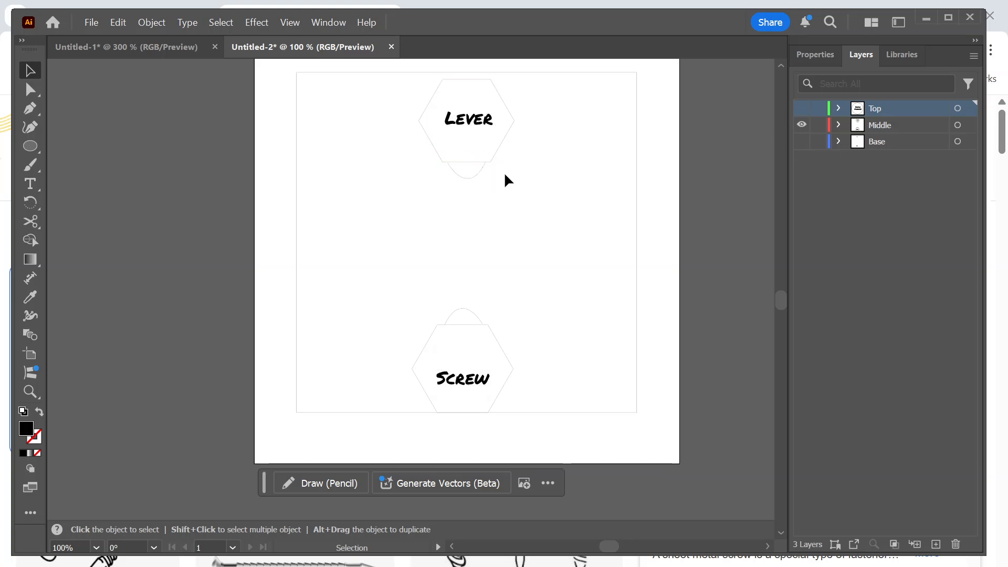
pyautogui.click(421, 104)
pyautogui.moveTo(467, 120); pyautogui.dragTo(467, 164)
pyautogui.moveTo(541, 300); pyautogui.dragTo(392, 391)
pyautogui.moveTo(475, 380); pyautogui.dragTo(465, 337)
pyautogui.click(801, 108)
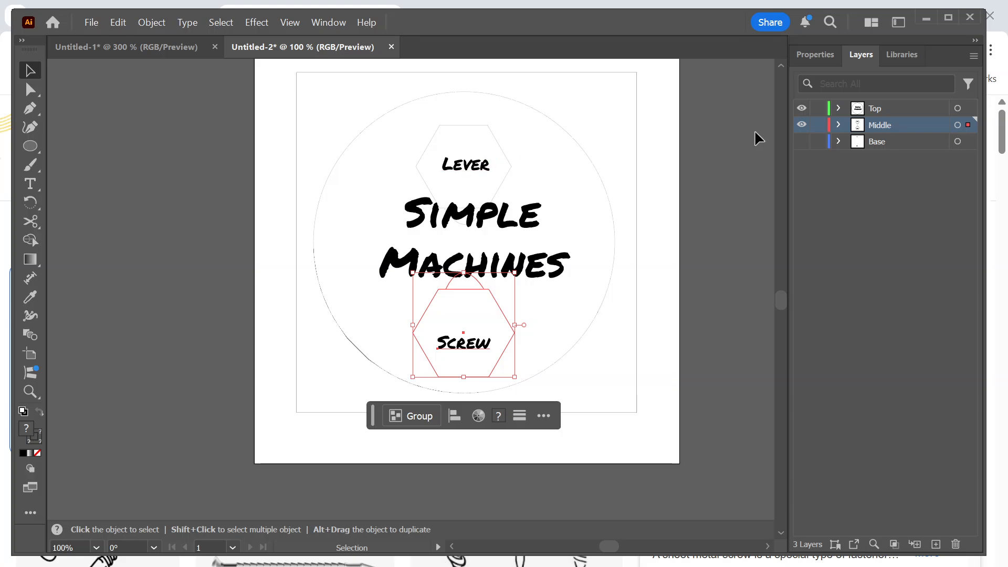
# Isolate the Middle layer, nudge the whole Lever piece slightly up, and show the Top layer over it.
pyautogui.click(801, 124)
pyautogui.click(802, 108)
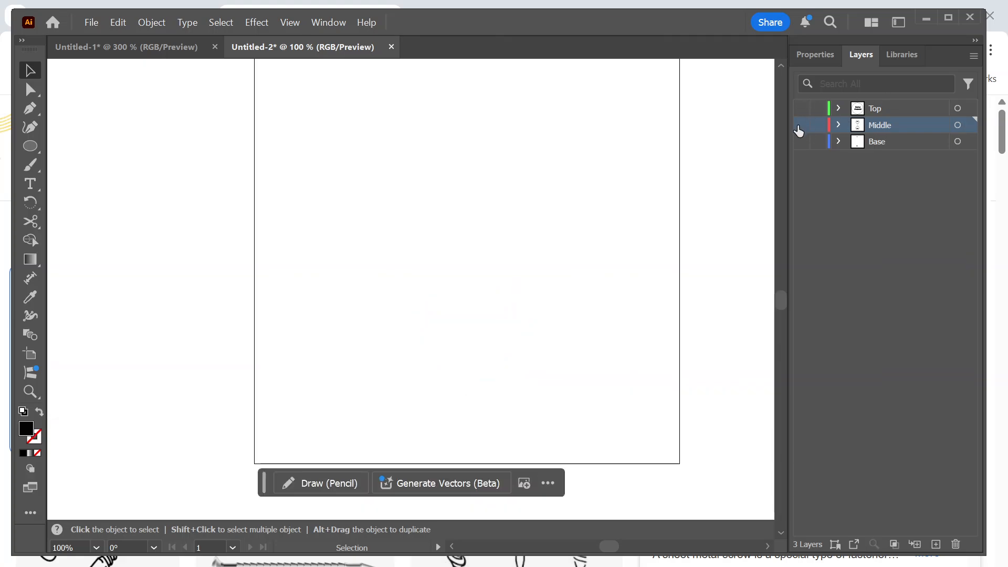
pyautogui.click(802, 125)
pyautogui.moveTo(521, 230); pyautogui.dragTo(396, 147)
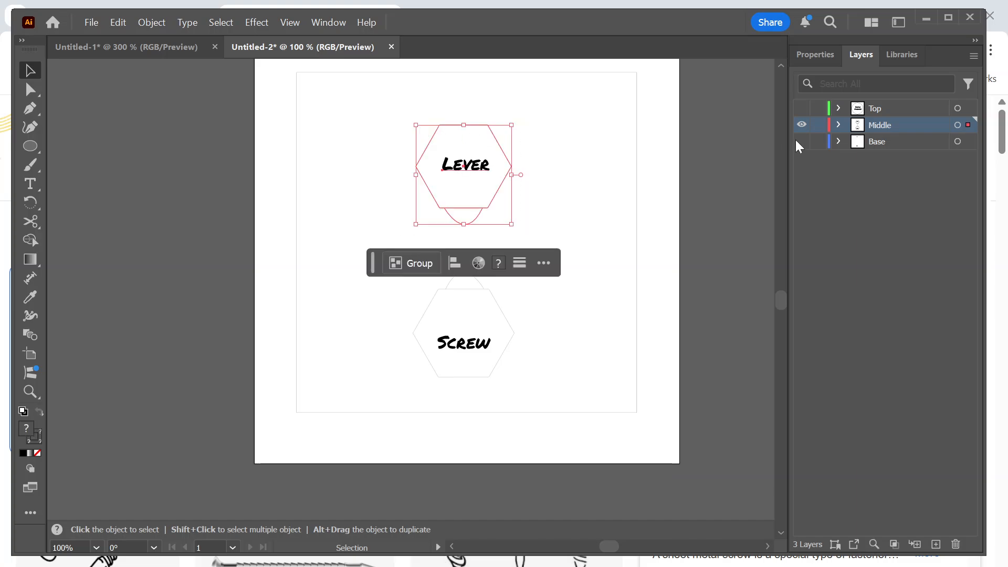
pyautogui.moveTo(460, 176); pyautogui.dragTo(460, 168)
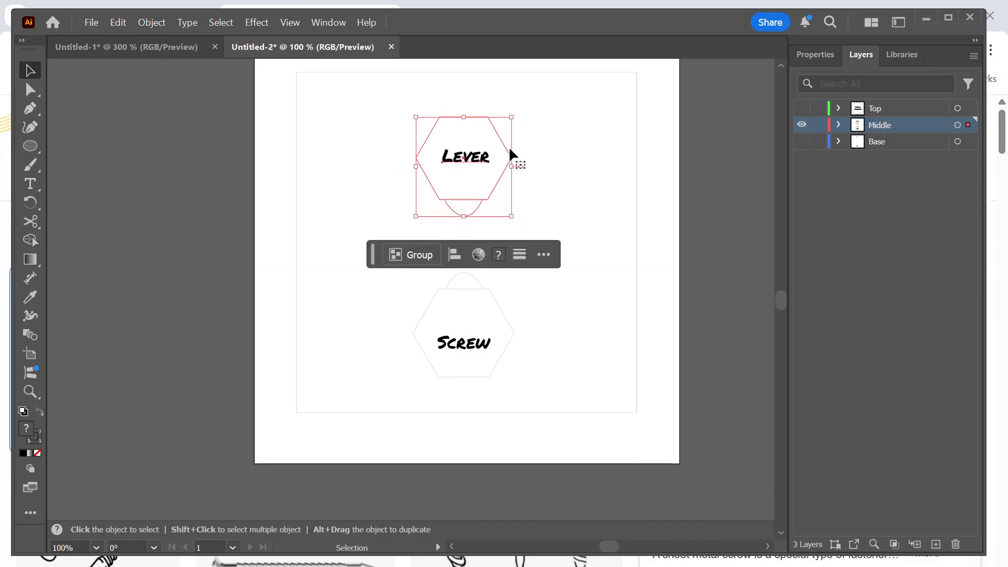
pyautogui.click(801, 108)
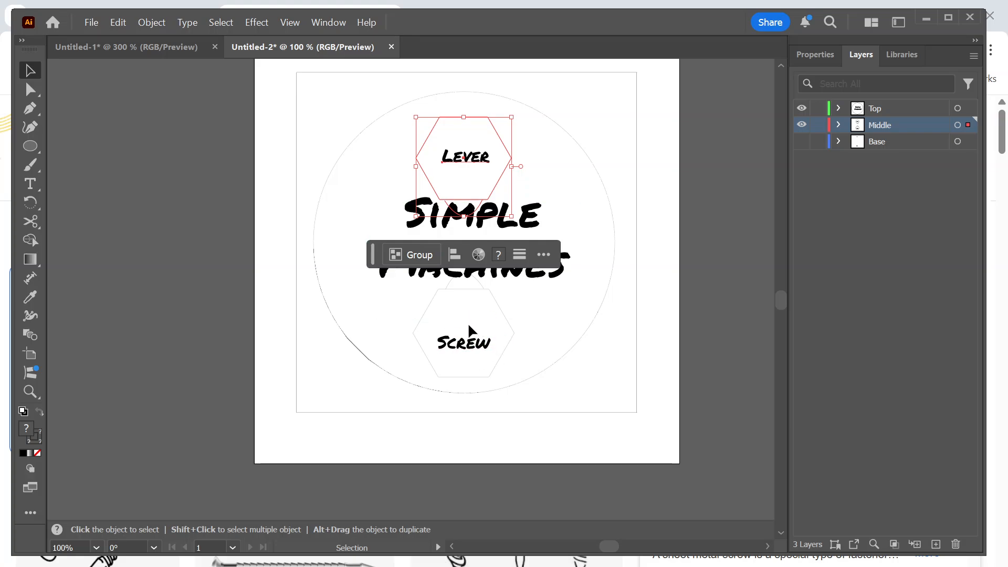
# Show the Base layer and move the lever and screw images inside their matching hexagons.
pyautogui.click(802, 141)
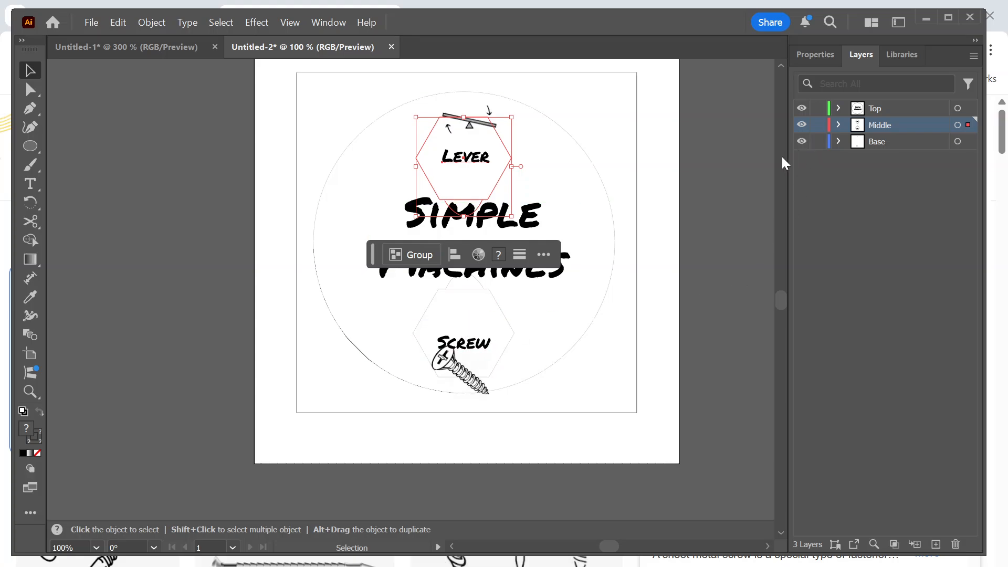
pyautogui.click(591, 106)
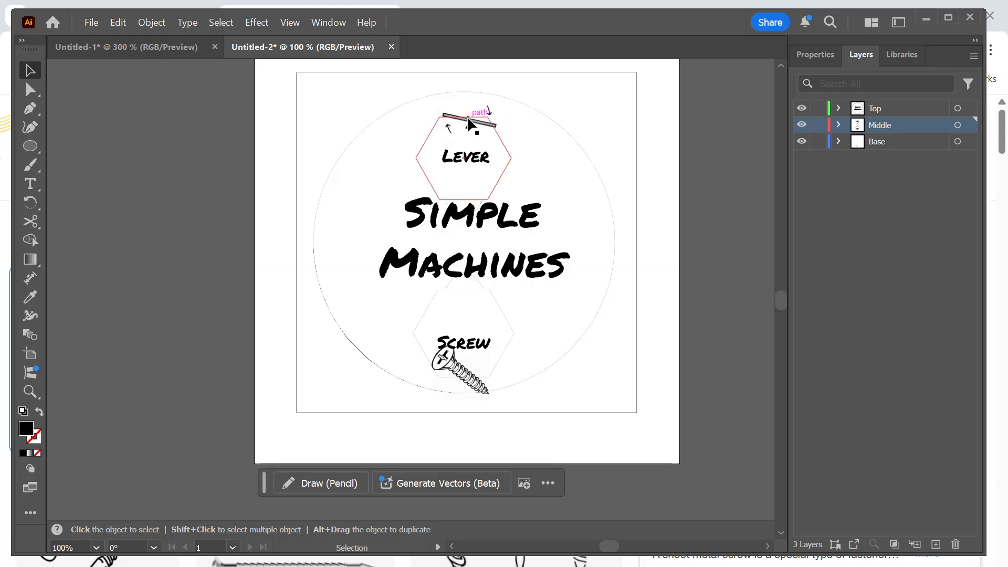
pyautogui.moveTo(475, 129)
pyautogui.mouseDown()
pyautogui.moveTo(463, 130)
pyautogui.moveTo(460, 158)
pyautogui.moveTo(442, 160)
pyautogui.mouseUp()
pyautogui.moveTo(458, 373)
pyautogui.mouseDown()
pyautogui.moveTo(439, 336)
pyautogui.moveTo(458, 333)
pyautogui.mouseUp()
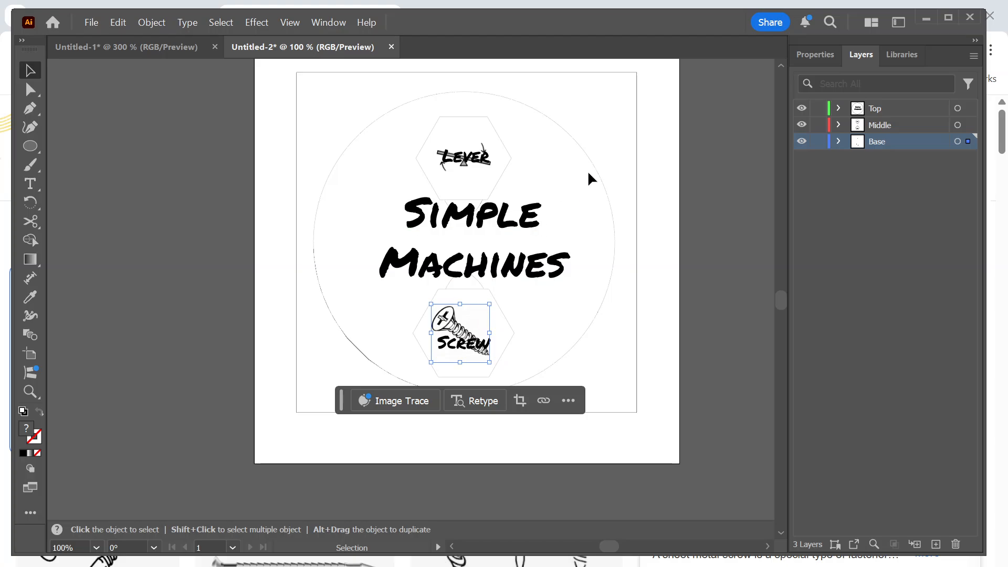
pyautogui.click(642, 131)
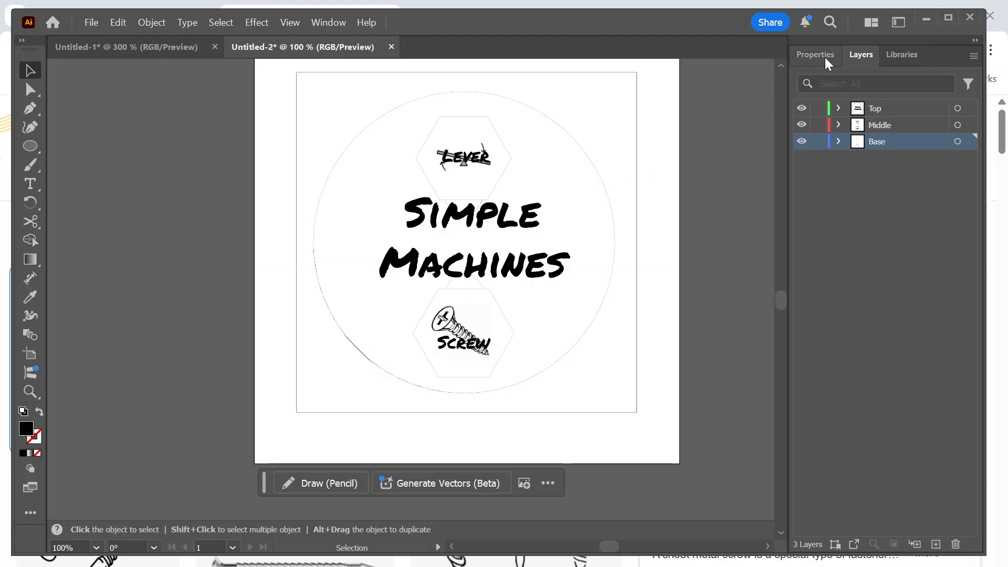
# Switch to the Informational Multilayer Puzzle assignment in the browser and review its layer, content, stroke, fingerhole, size, image and submission requirements.
pyautogui.click(925, 20)
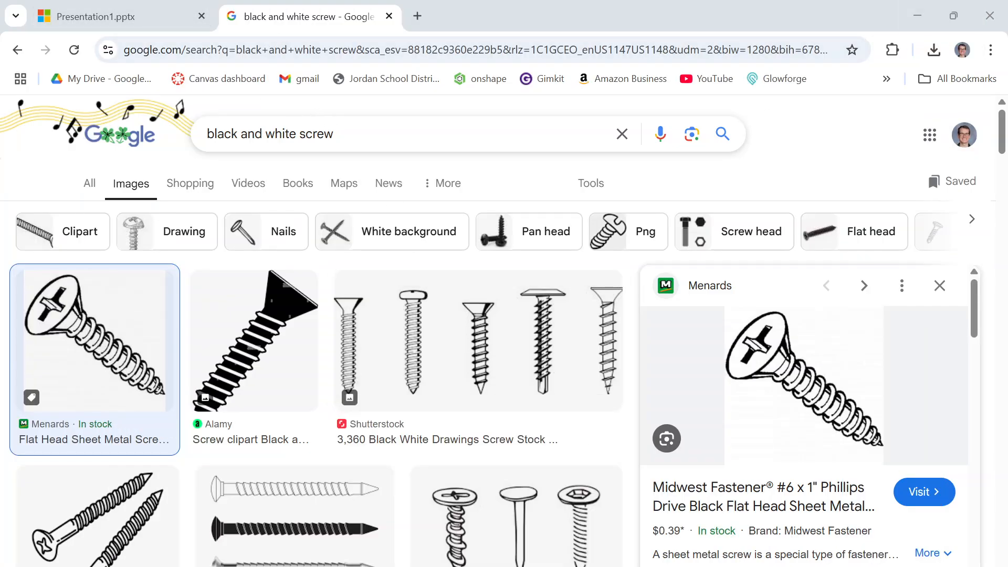
pyautogui.press('super')
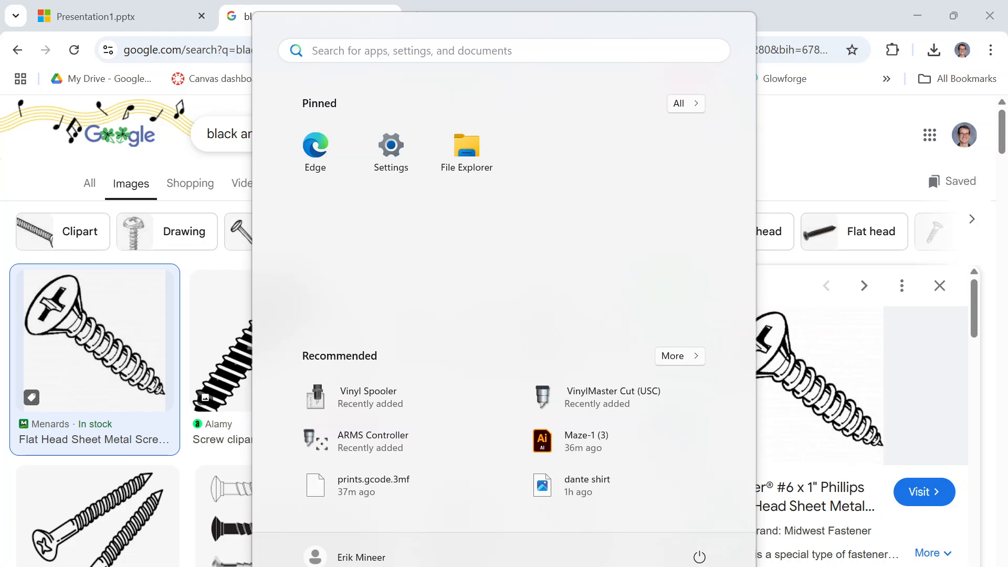
pyautogui.click(751, 515)
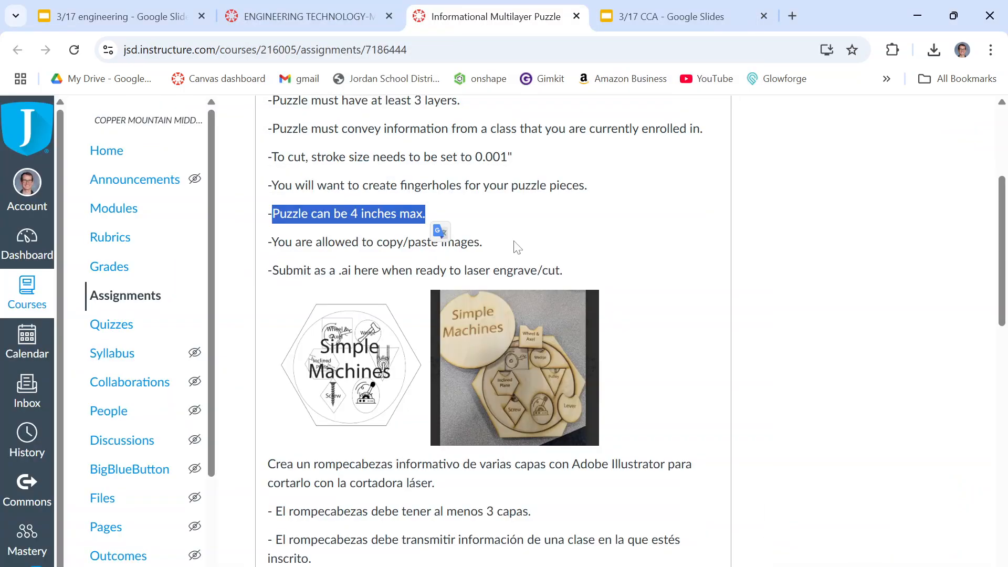
pyautogui.click(317, 256)
pyautogui.moveTo(279, 257); pyautogui.dragTo(461, 258)
pyautogui.moveTo(311, 286); pyautogui.dragTo(702, 287)
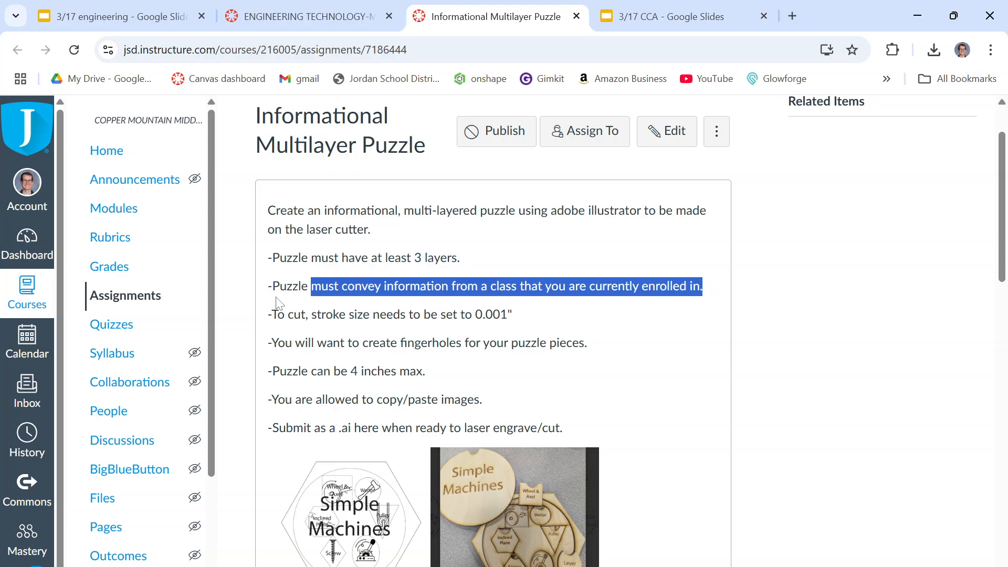
pyautogui.moveTo(293, 314)
pyautogui.mouseDown()
pyautogui.moveTo(373, 315)
pyautogui.moveTo(534, 342)
pyautogui.moveTo(529, 321)
pyautogui.mouseUp()
pyautogui.moveTo(287, 342); pyautogui.dragTo(613, 340)
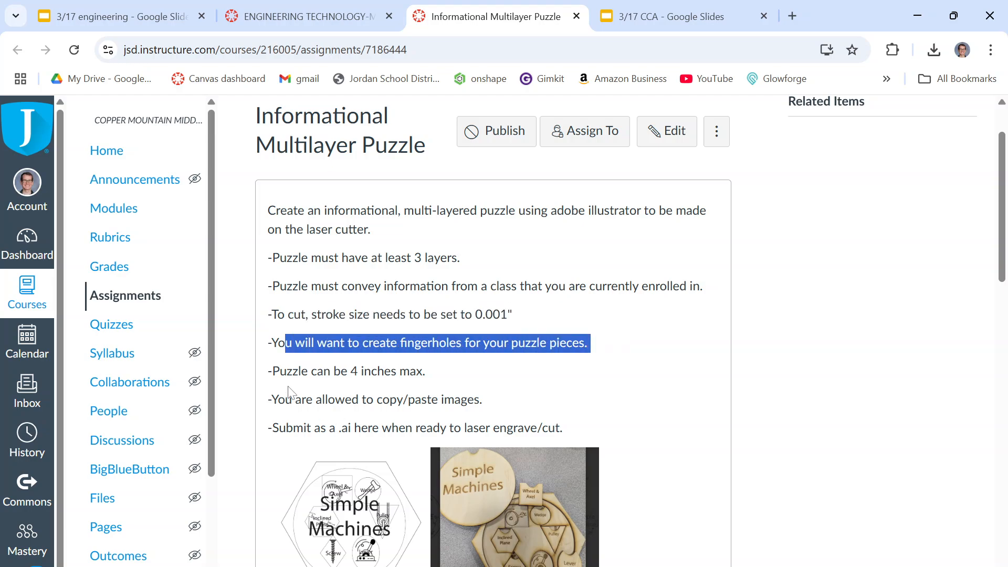
pyautogui.moveTo(286, 371); pyautogui.dragTo(436, 371)
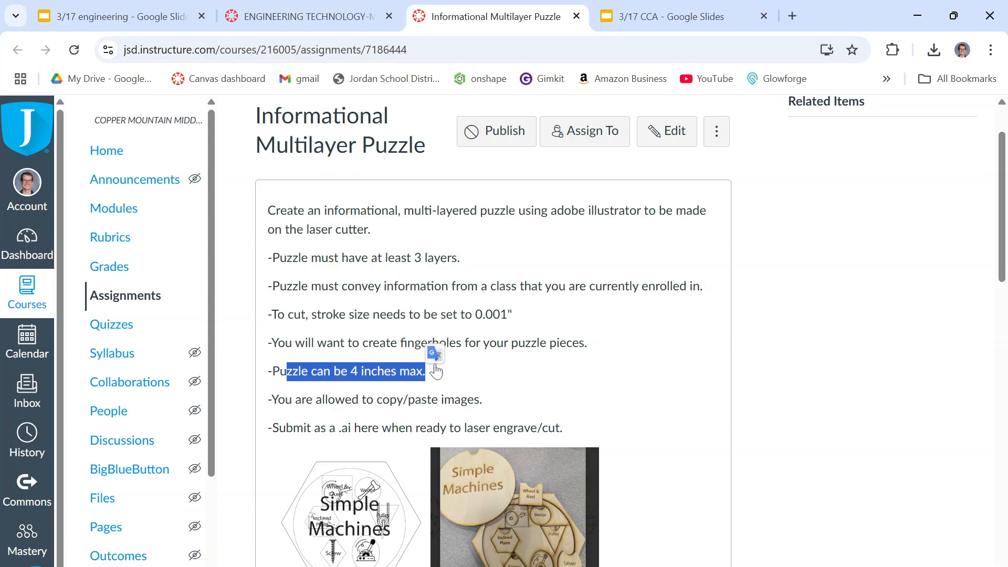
pyautogui.scroll(-1, 317, 368)
pyautogui.moveTo(301, 321); pyautogui.dragTo(482, 321)
pyautogui.moveTo(312, 350); pyautogui.dragTo(613, 362)
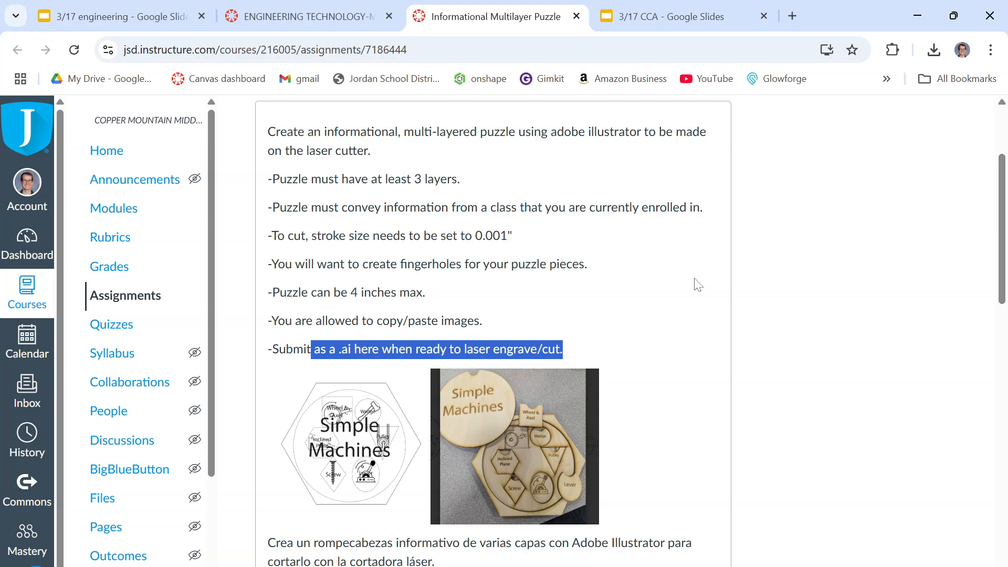
pyautogui.click(670, 337)
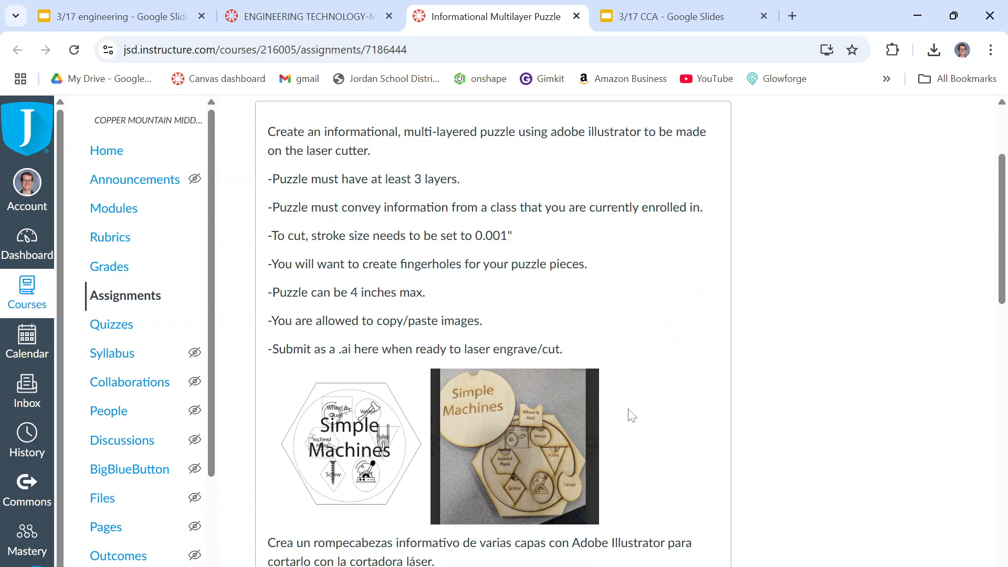
# Return to Illustrator and save the puzzle on the computer in Downloads as an .AI file named with the teacher's name and "puzzle", keeping the default Illustrator options.
pyautogui.press('super')
pyautogui.hotkey('alt', 'Tab')
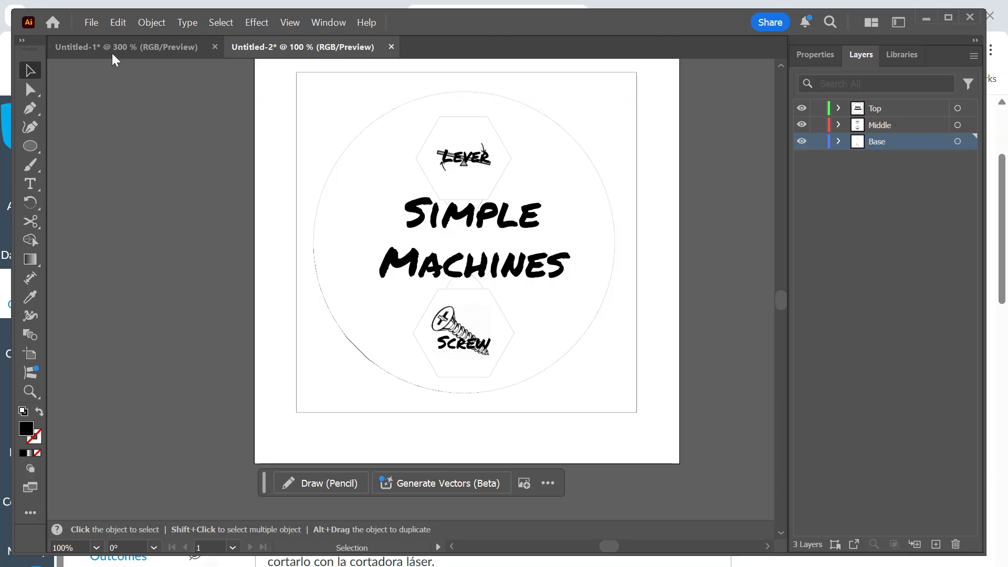
pyautogui.click(93, 26)
pyautogui.click(136, 193)
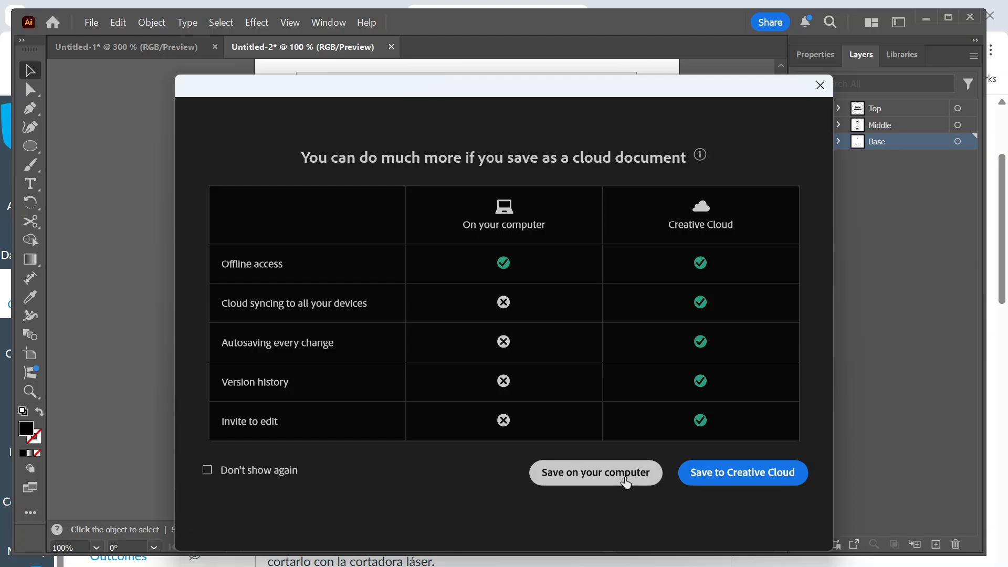
pyautogui.click(596, 473)
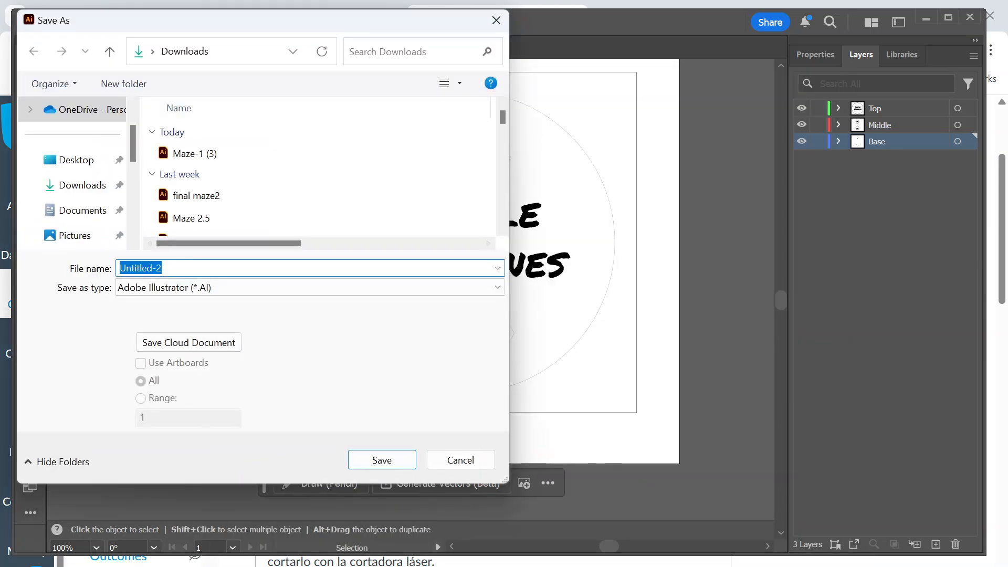
pyautogui.write('mr mineer puzzle')
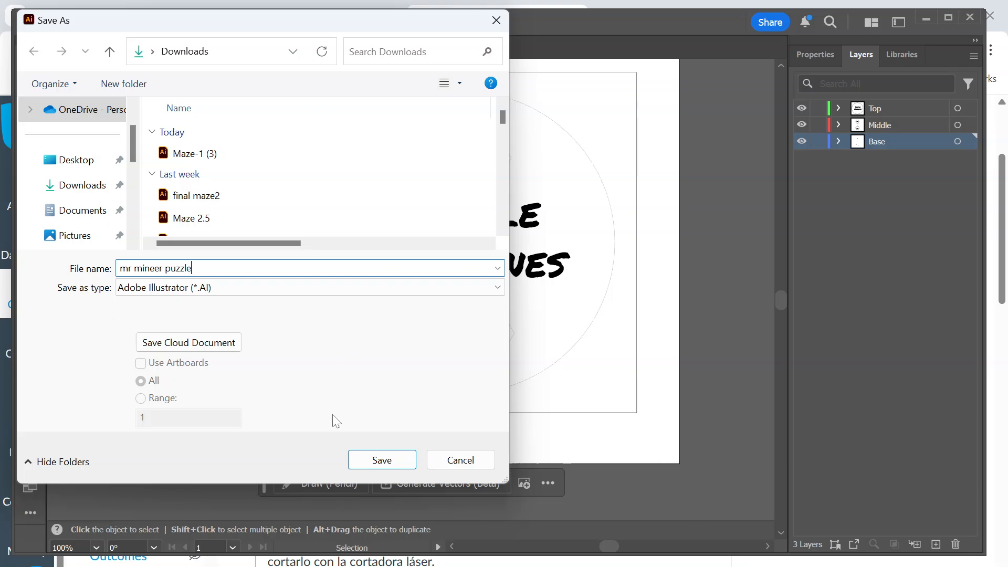
pyautogui.click(374, 460)
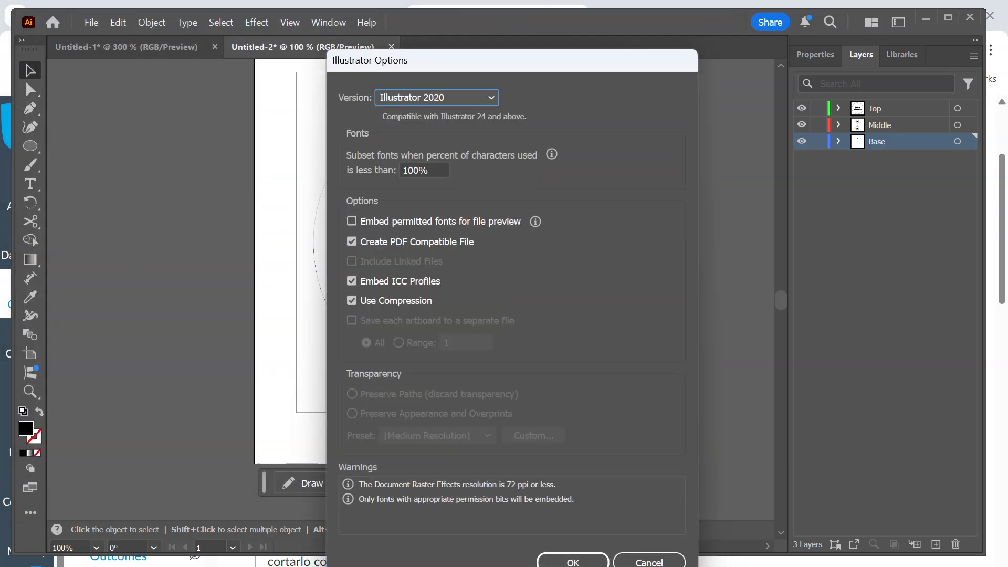
pyautogui.click(556, 562)
pyautogui.click(556, 562)
# Try to open the Informational Multilayer Puzzle assignment in student view in the browser, and leave that view.
pyautogui.scroll(2, 348, 260)
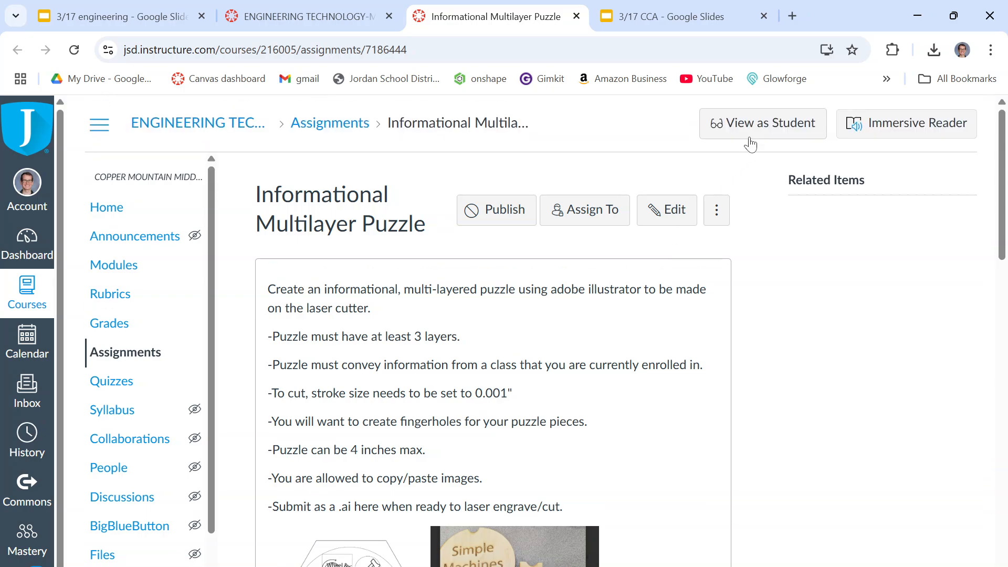
pyautogui.click(754, 128)
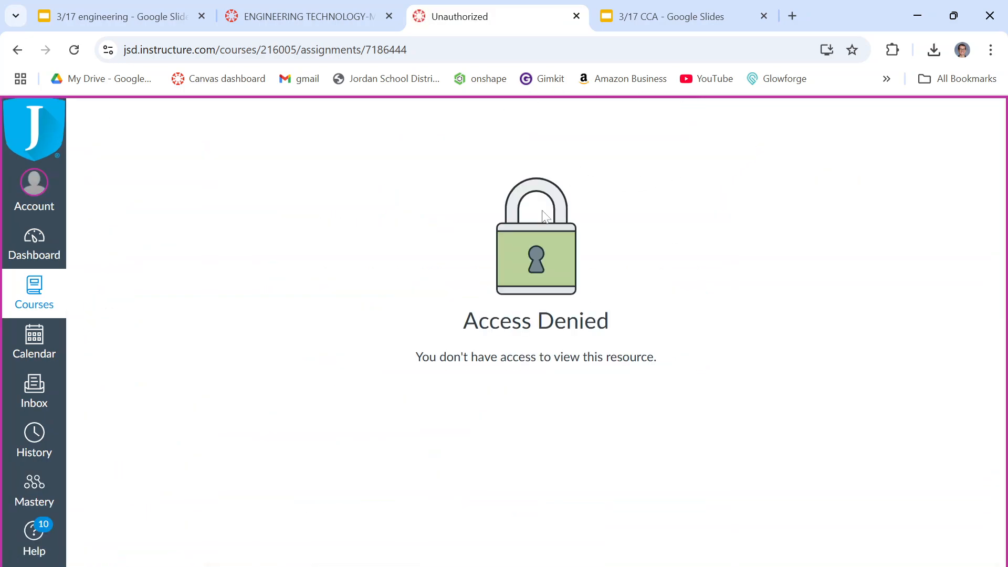
pyautogui.click(930, 564)
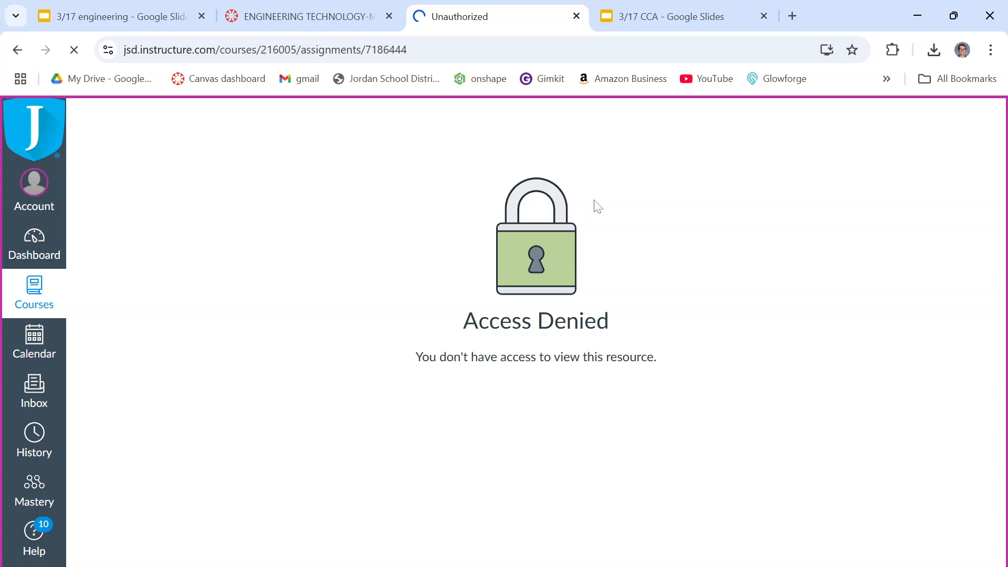